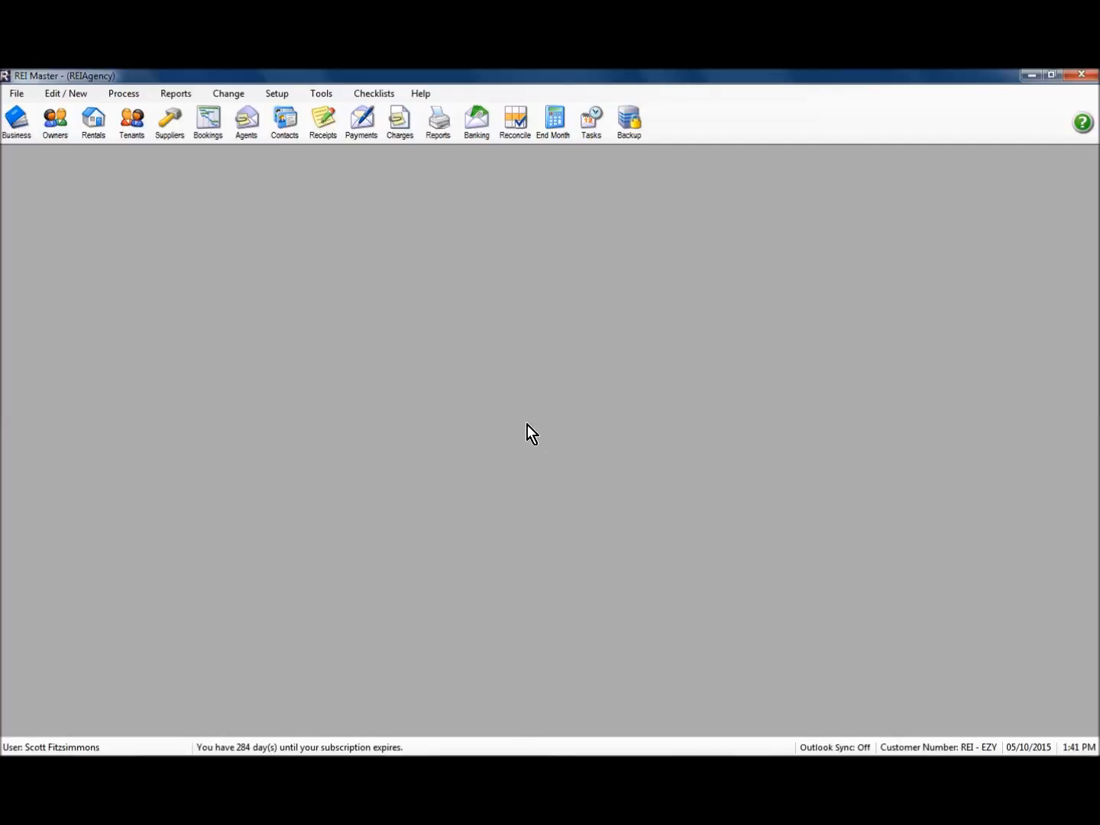
Open the Bookings calendar and list the Create New booking options.
left_click(207, 122)
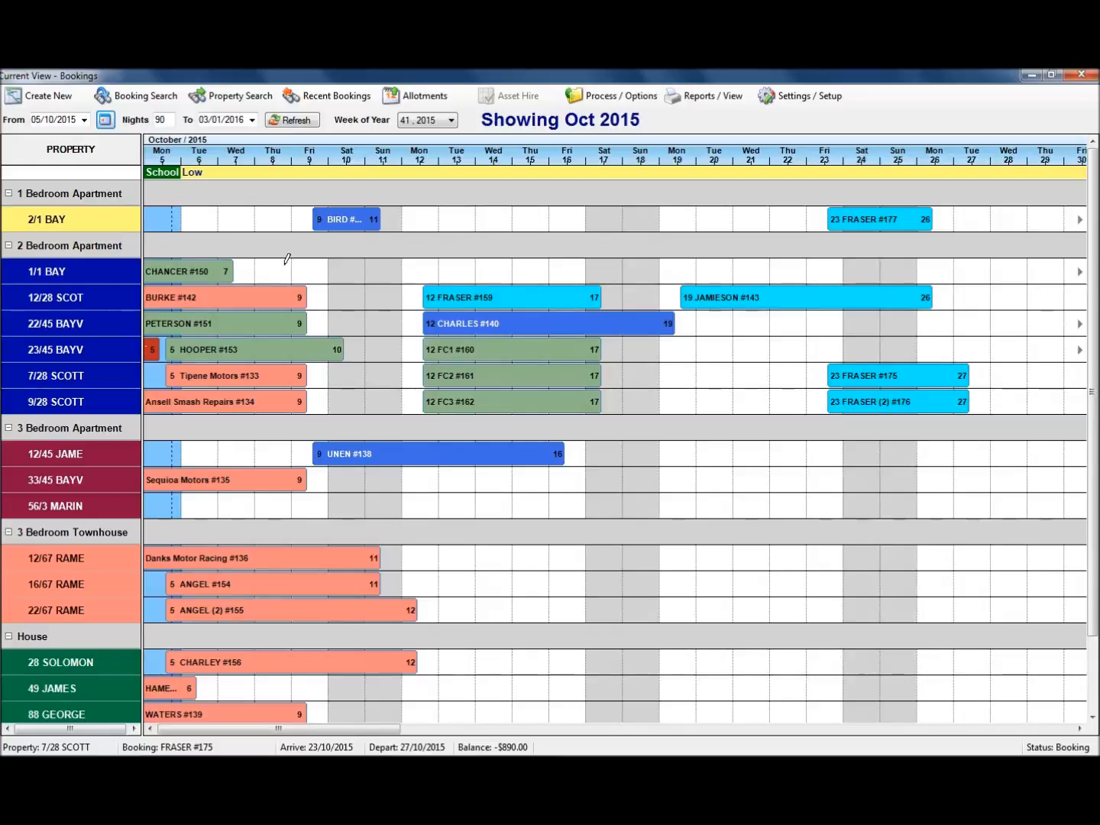
left_click(52, 98)
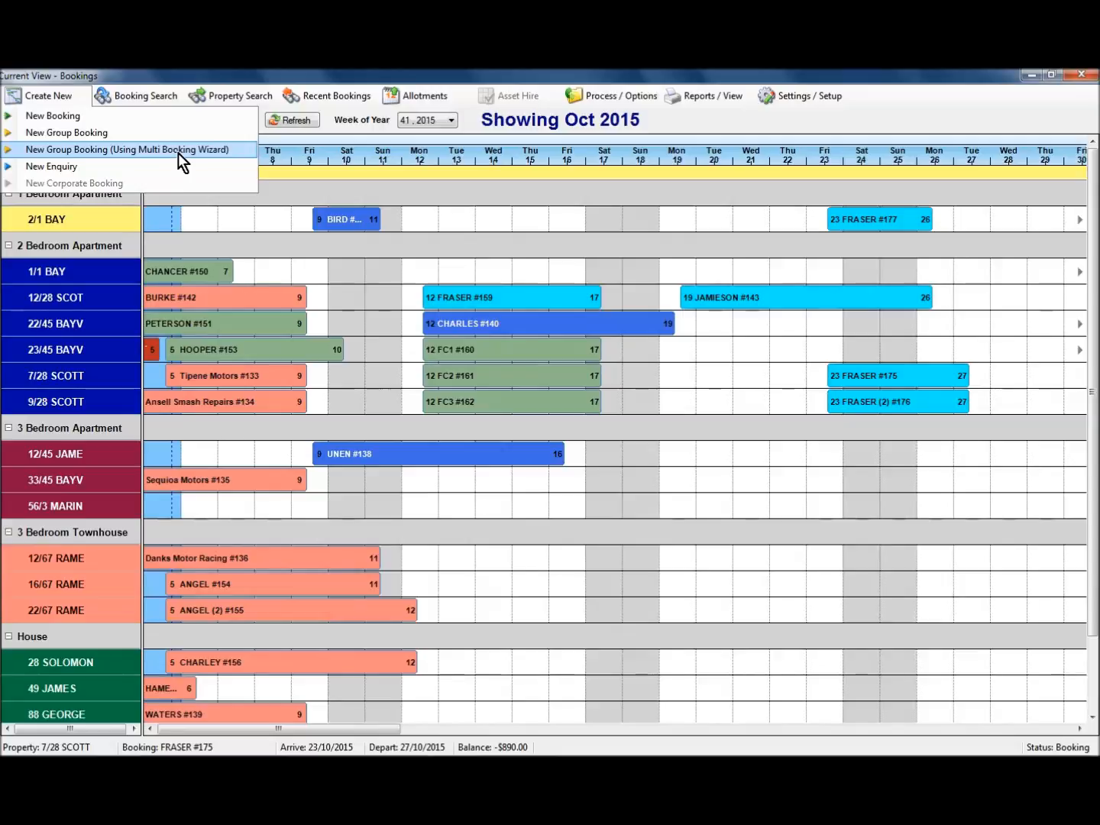
Start a new group booking and fill it with a returning guest's saved details, found by surname.
left_click(123, 134)
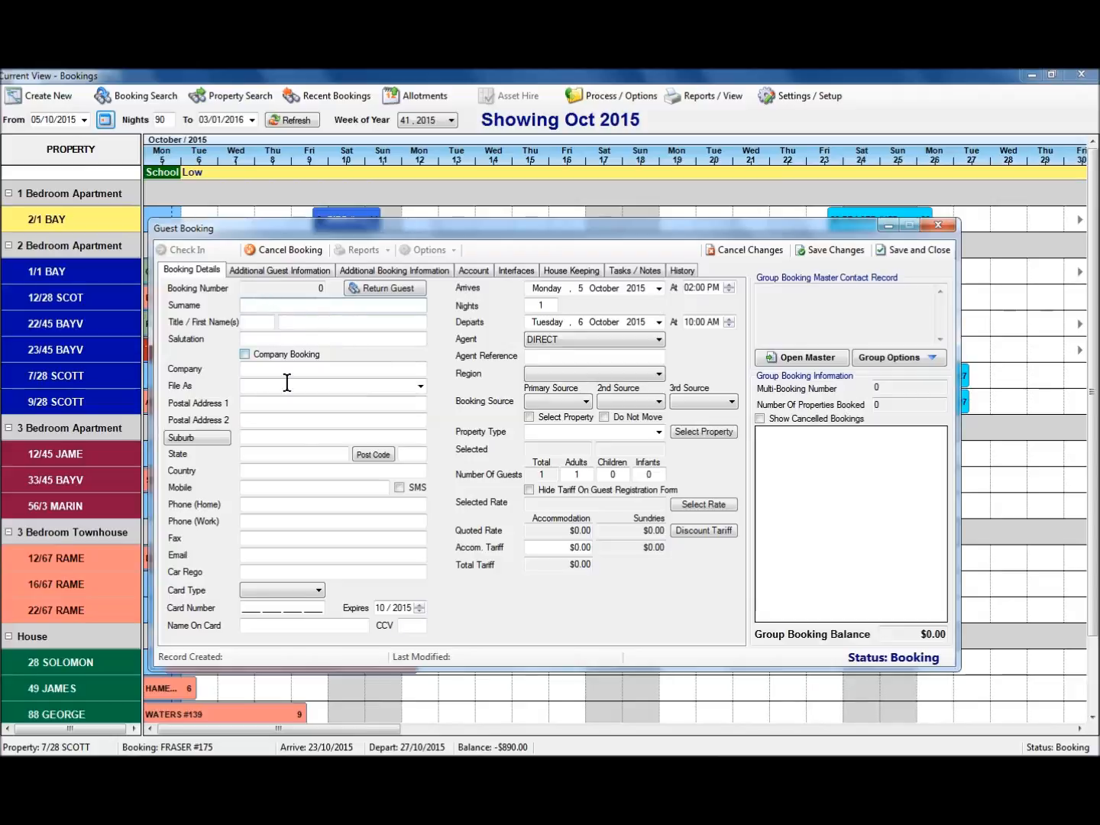
left_click(380, 289)
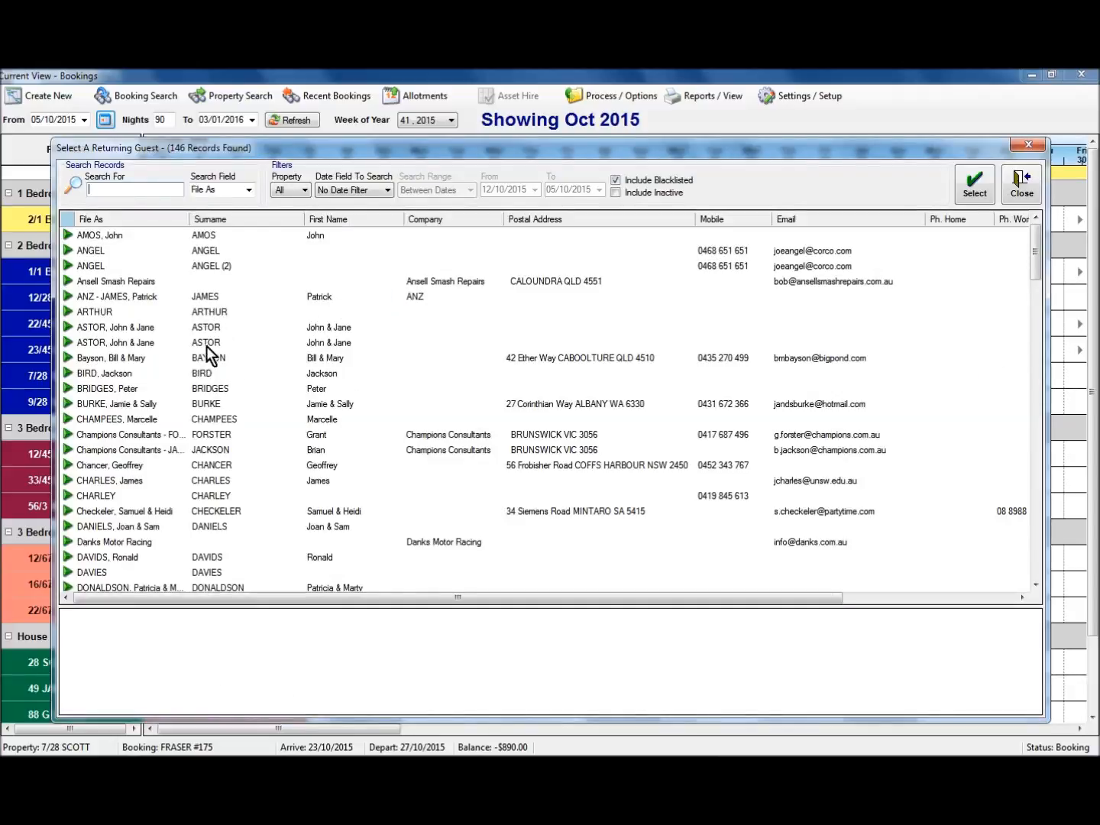
type("fr")
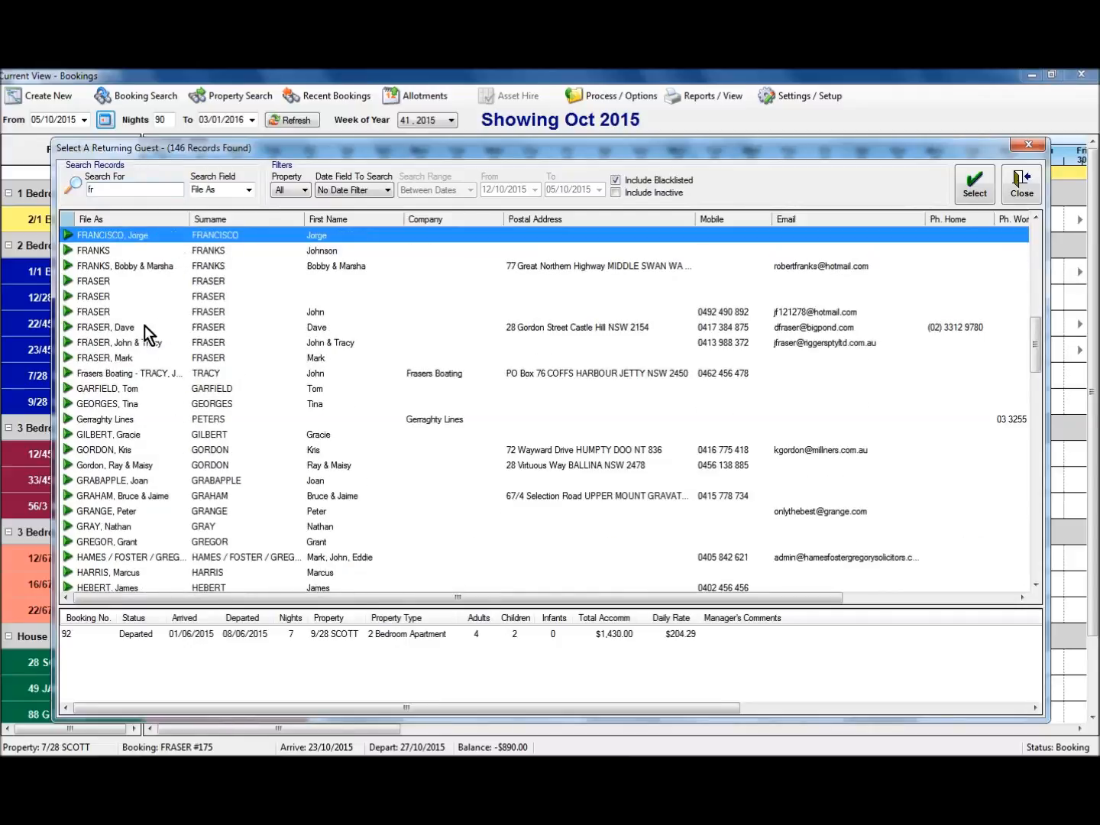
left_click(145, 328)
double_click(145, 328)
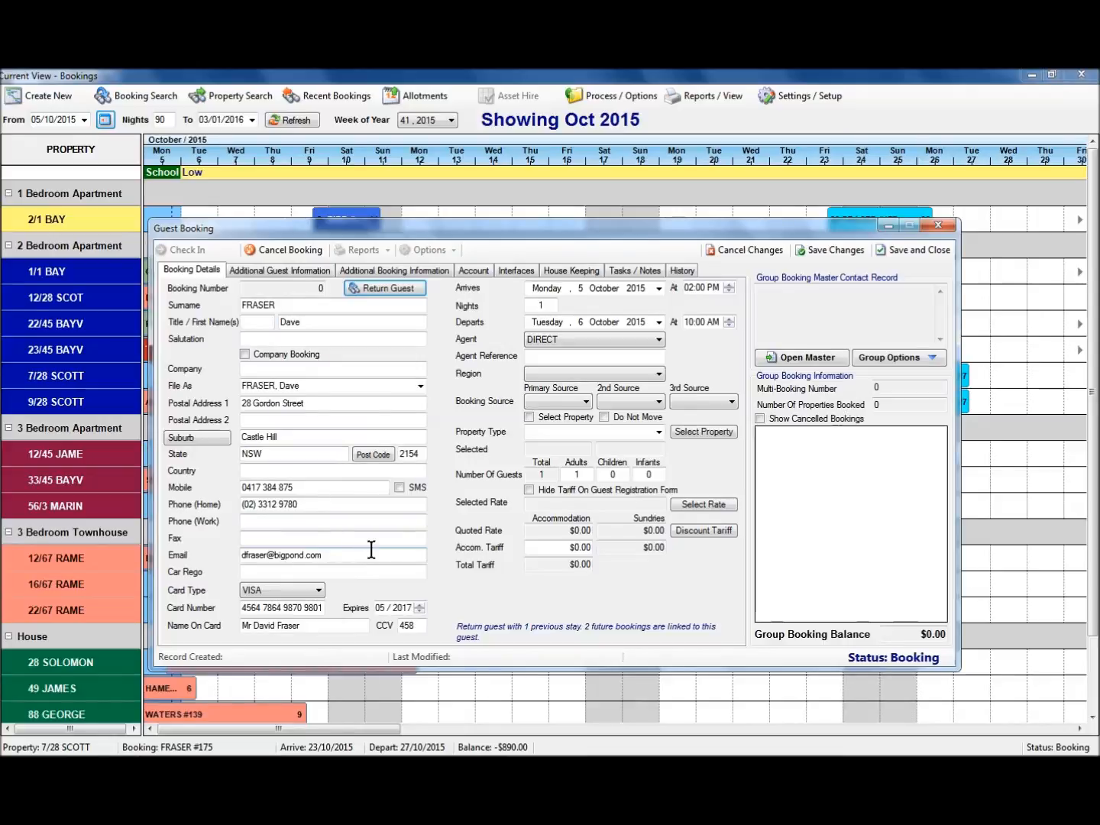
Set the arrival to 30 November 2015 for a 5-night stay.
left_click(659, 292)
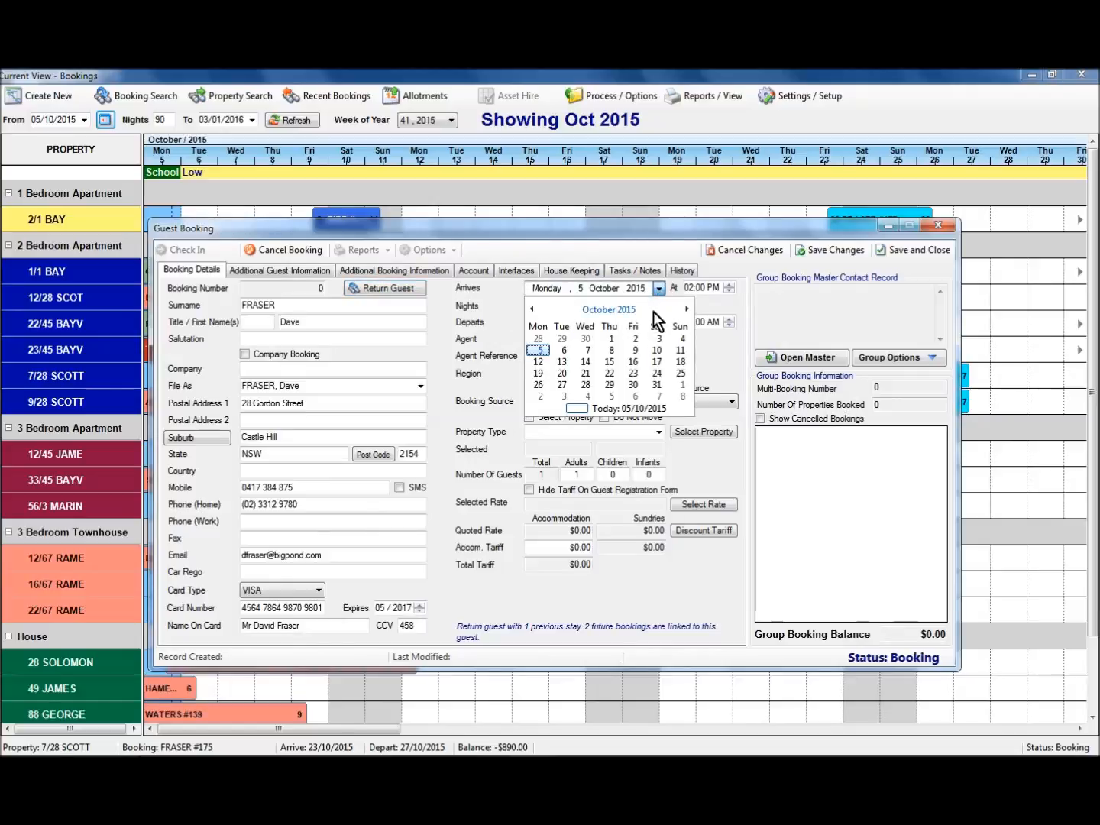
left_click(685, 310)
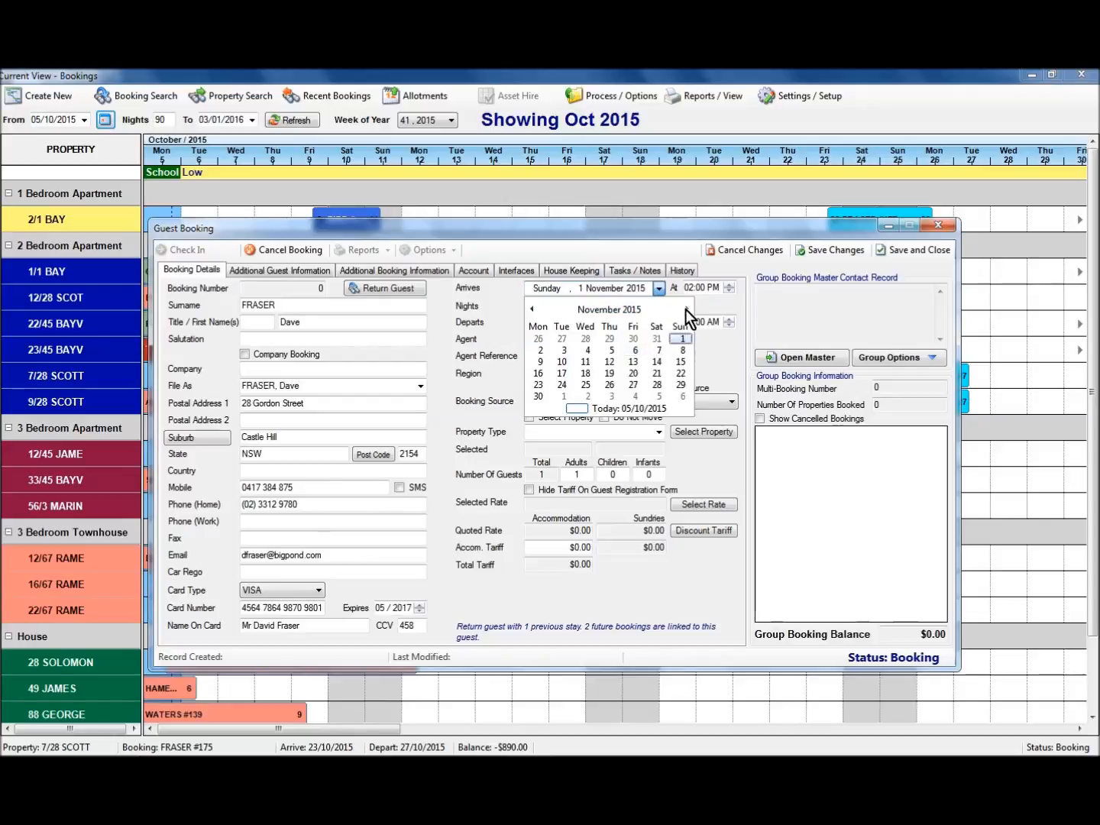
left_click(538, 397)
key("Tab")
type("5")
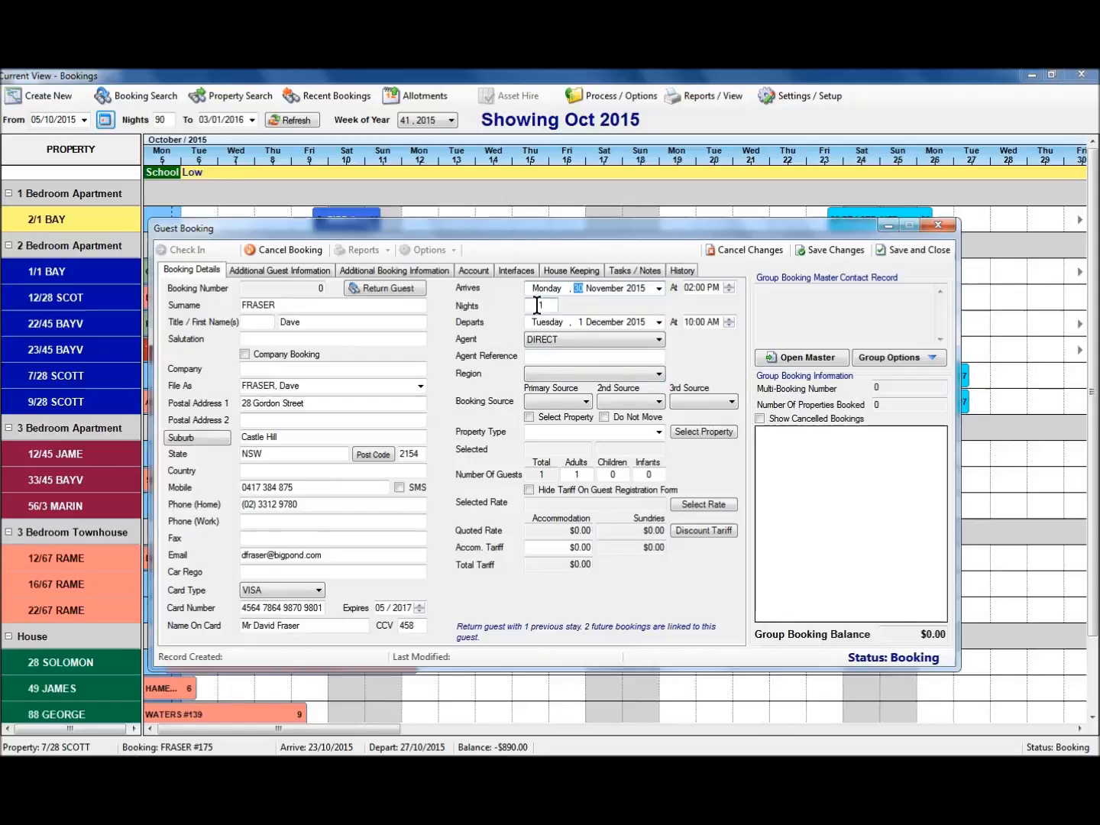
key("Tab")
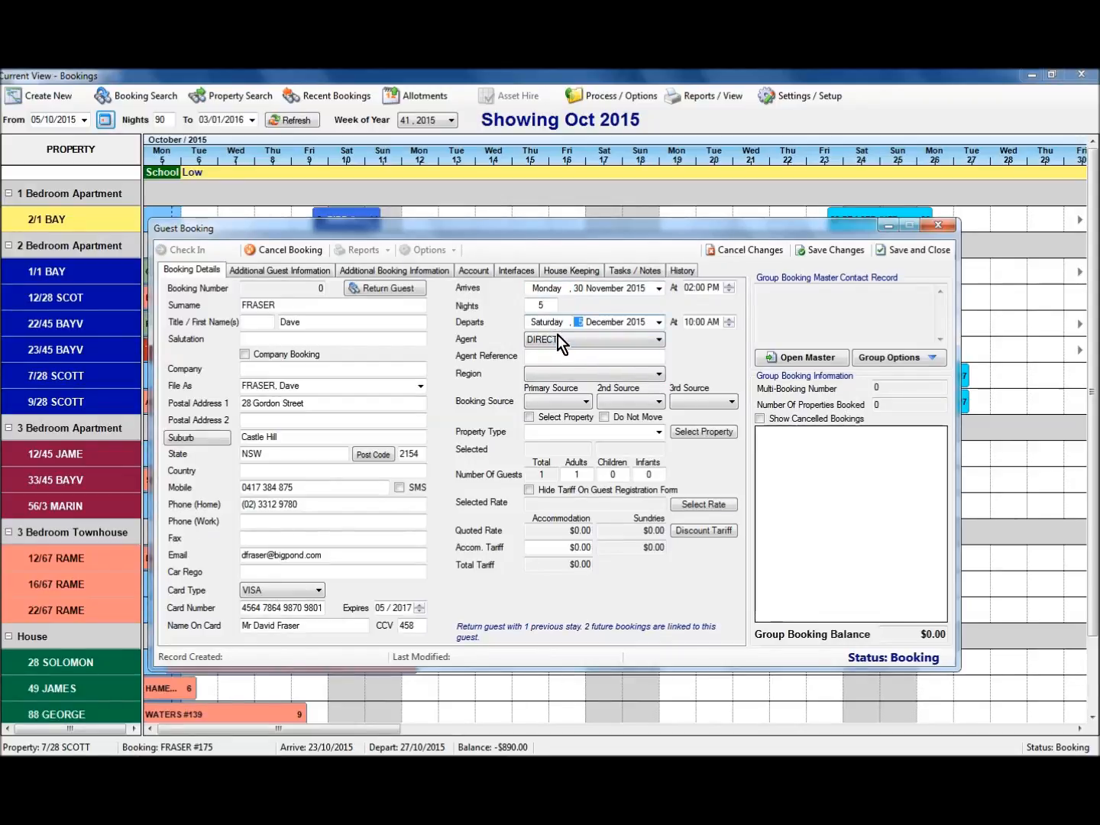
Set region New South Wales and primary source Return Guest, then list available properties.
left_click(546, 375)
left_click(567, 469)
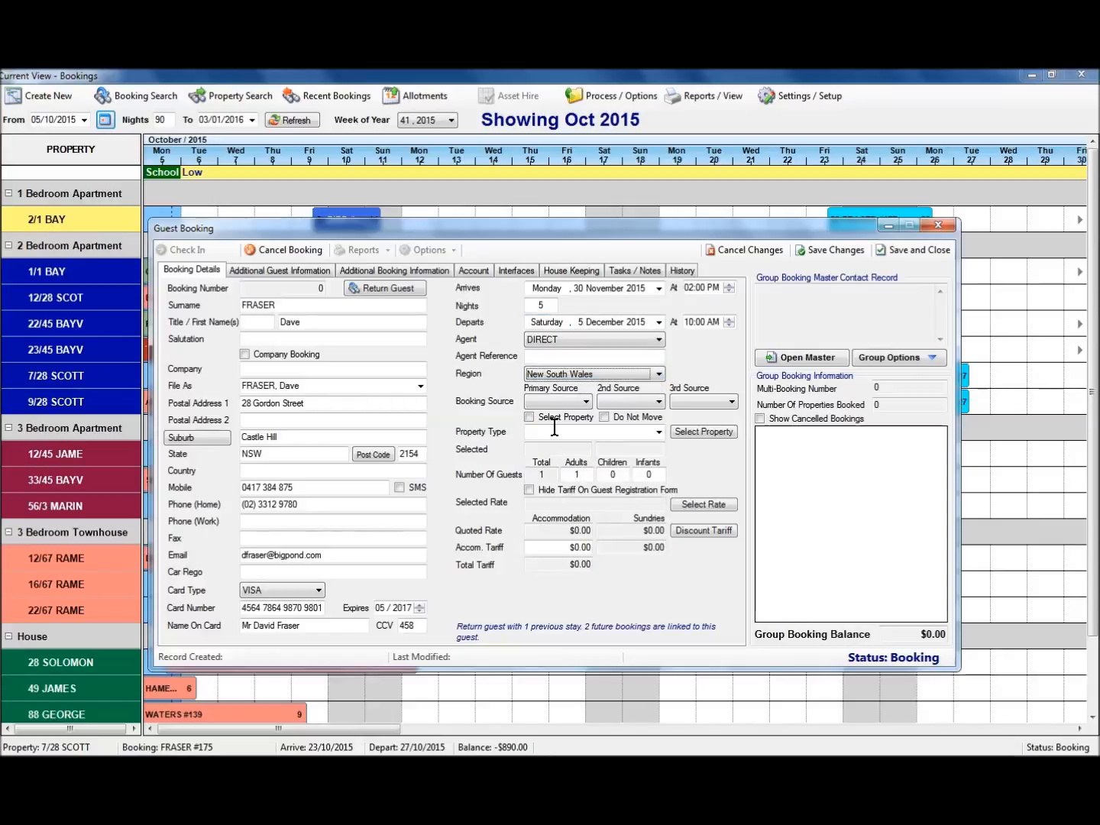
left_click(555, 403)
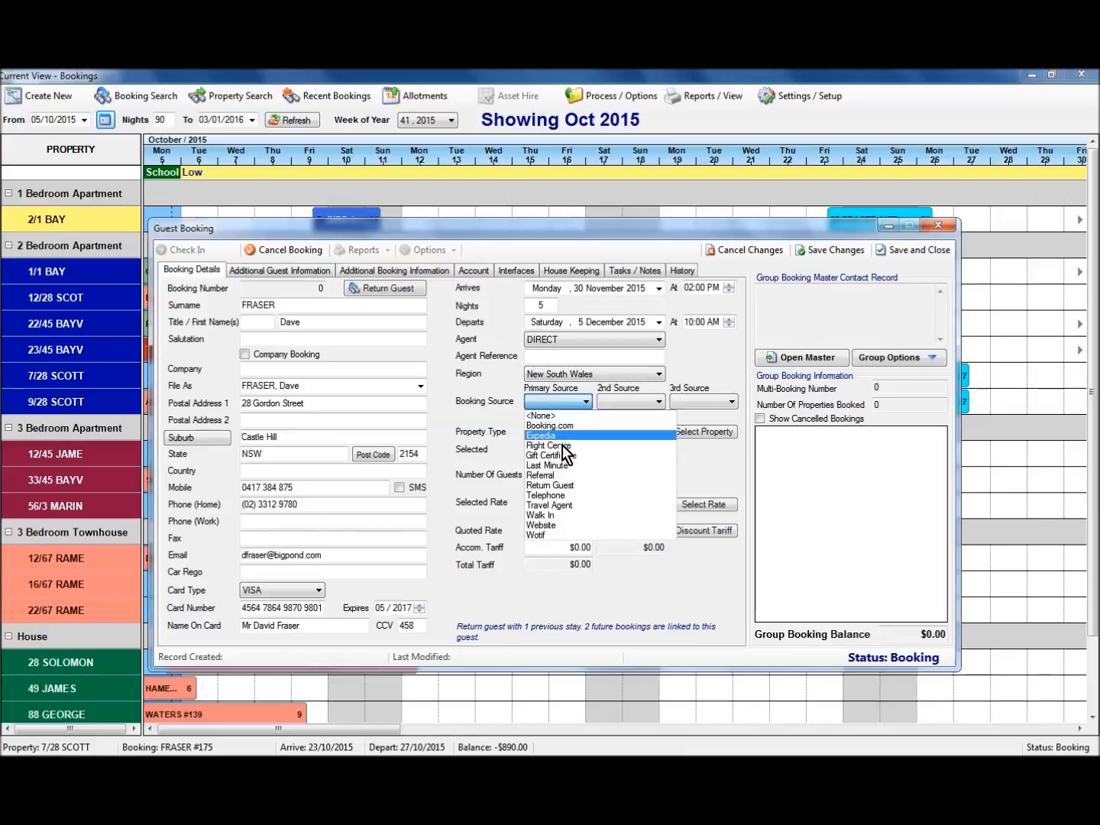
left_click(558, 485)
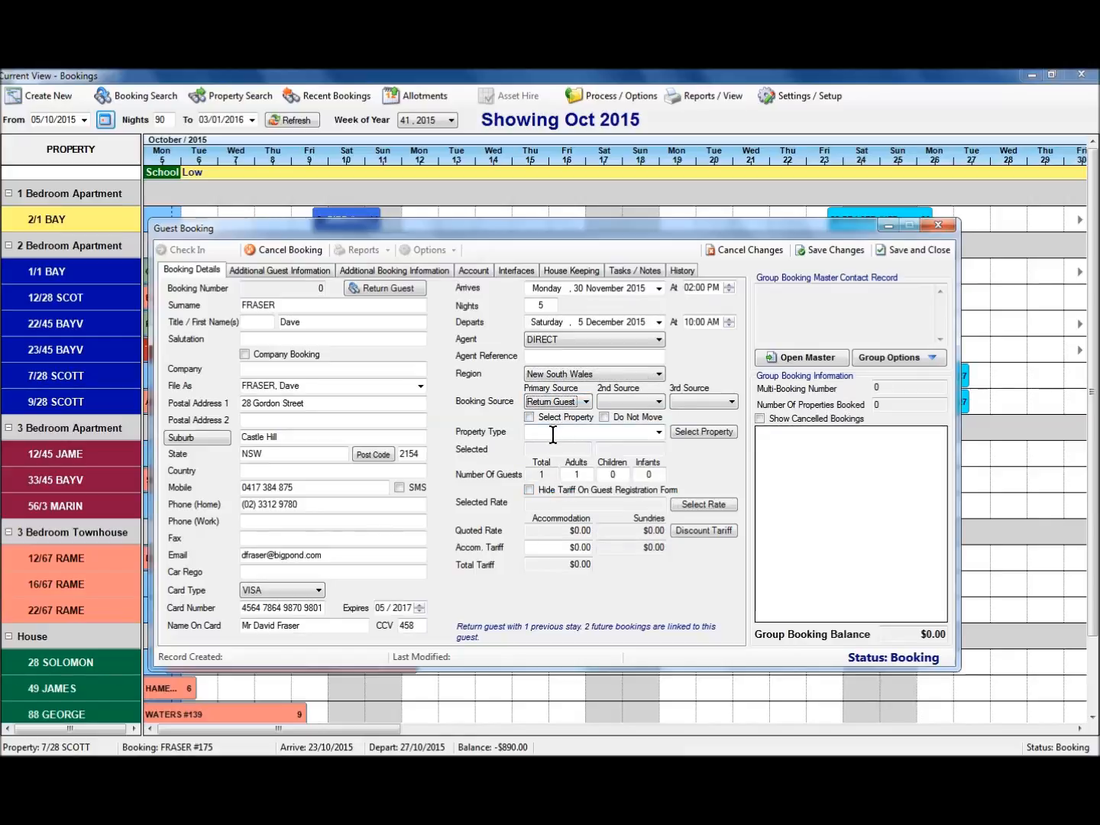
left_click(694, 434)
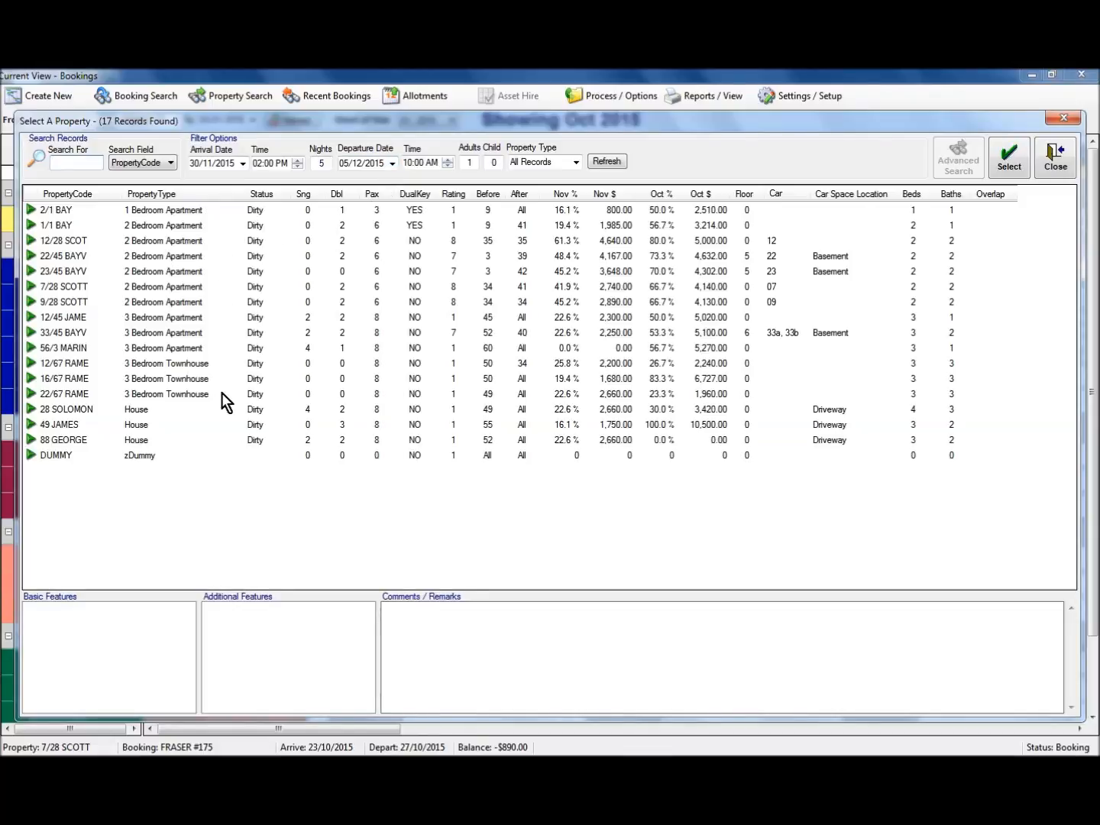
Assign property 12/28 SCOT to the booking with 4 adults.
left_click(127, 243)
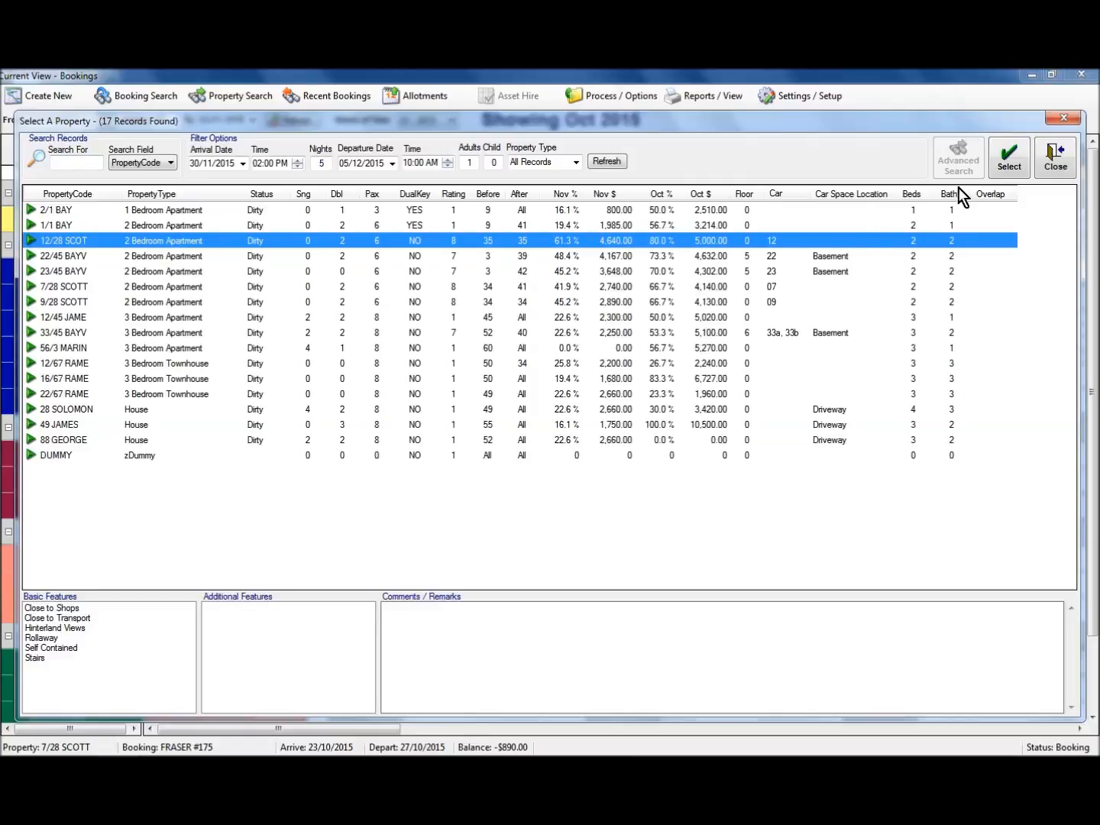
left_click(1009, 160)
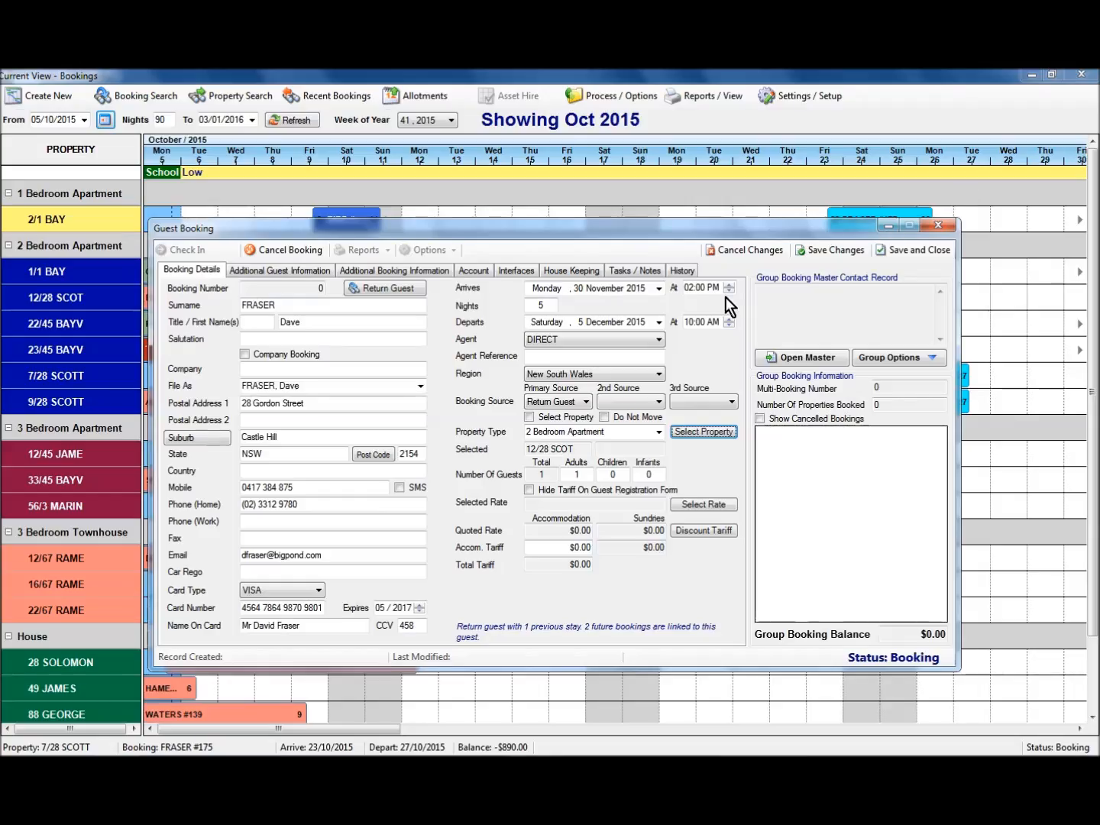
left_click(573, 475)
type("4")
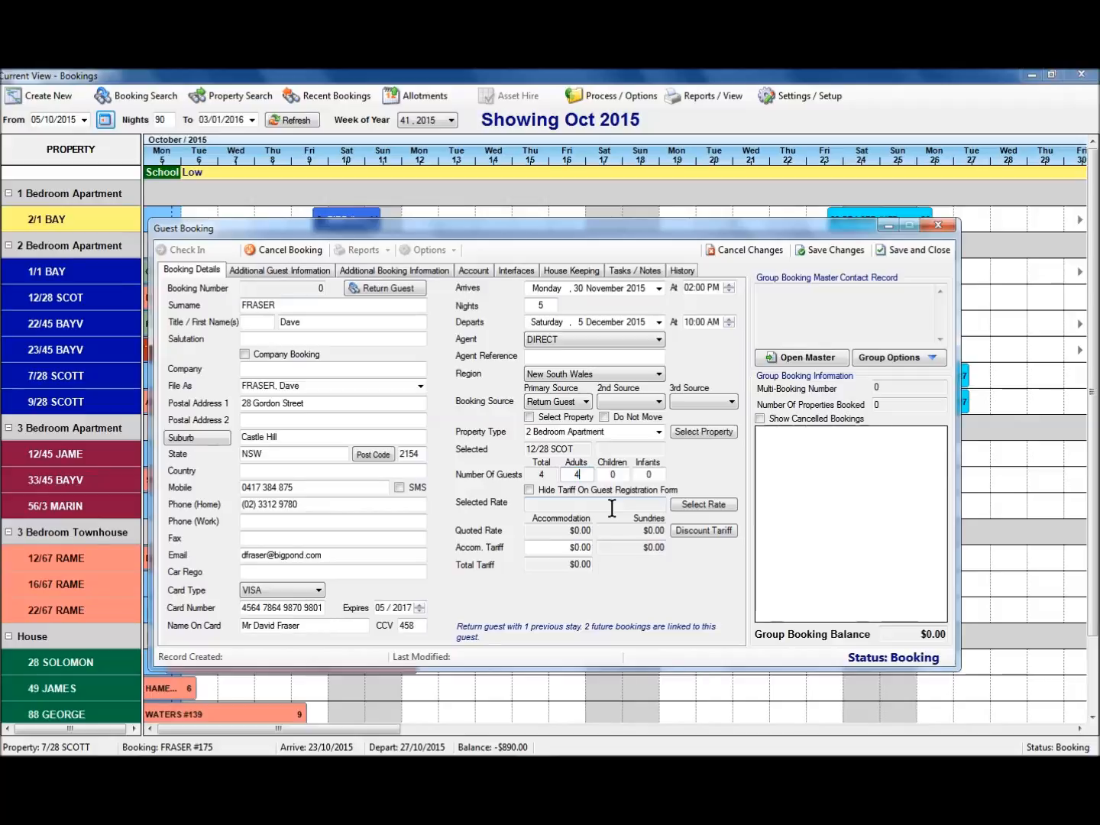
Apply the 2B5N rate, override the accommodation tariff to $1,000.00, and save.
left_click(698, 506)
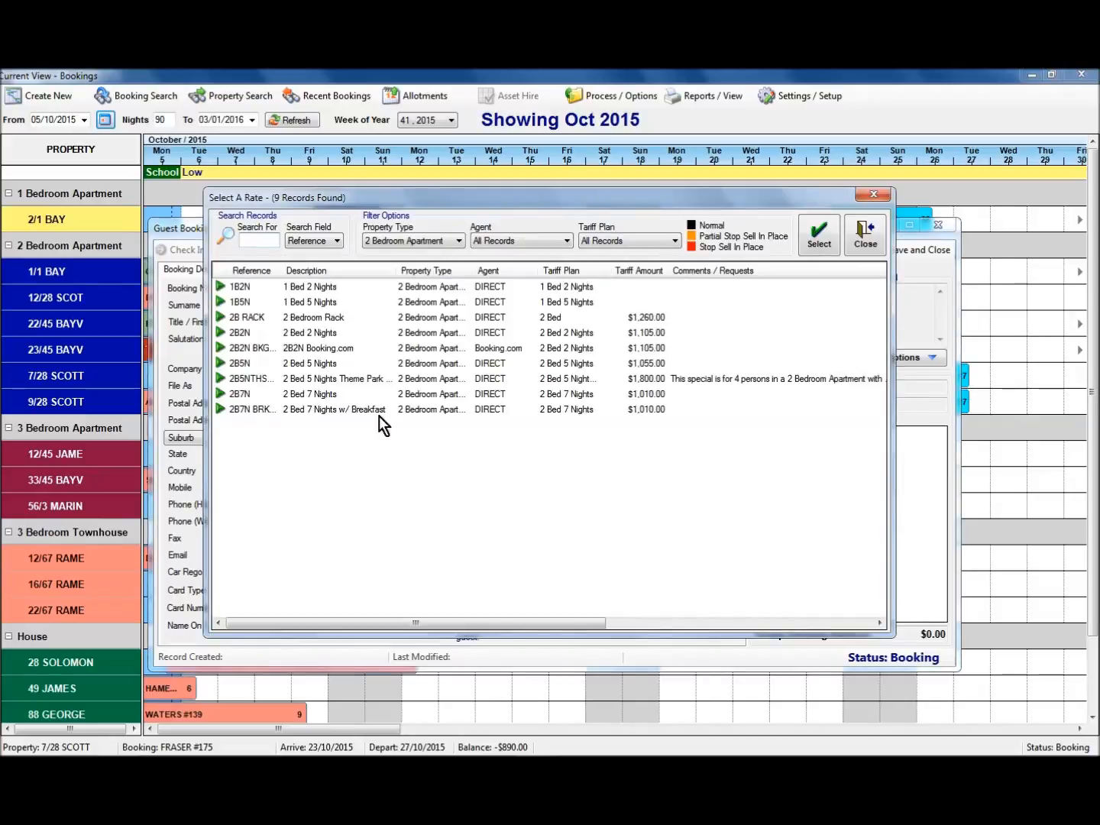
left_click(315, 365)
left_click(799, 244)
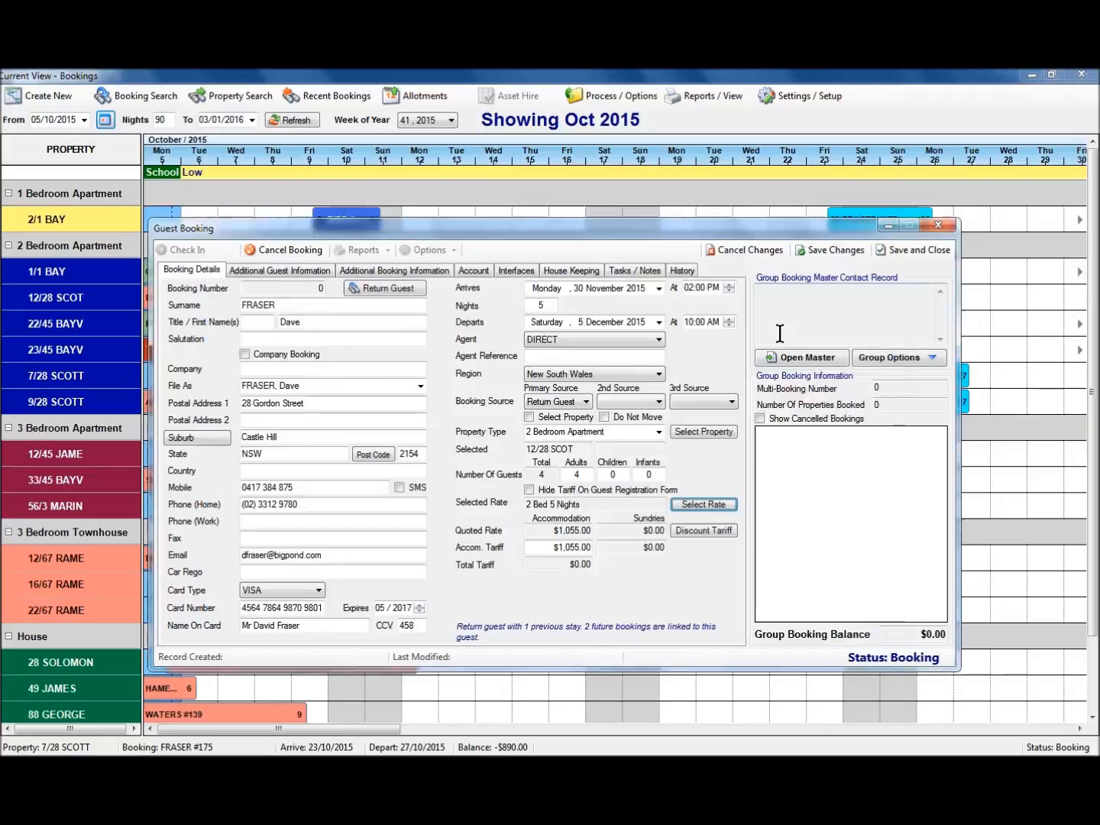
left_click(572, 546)
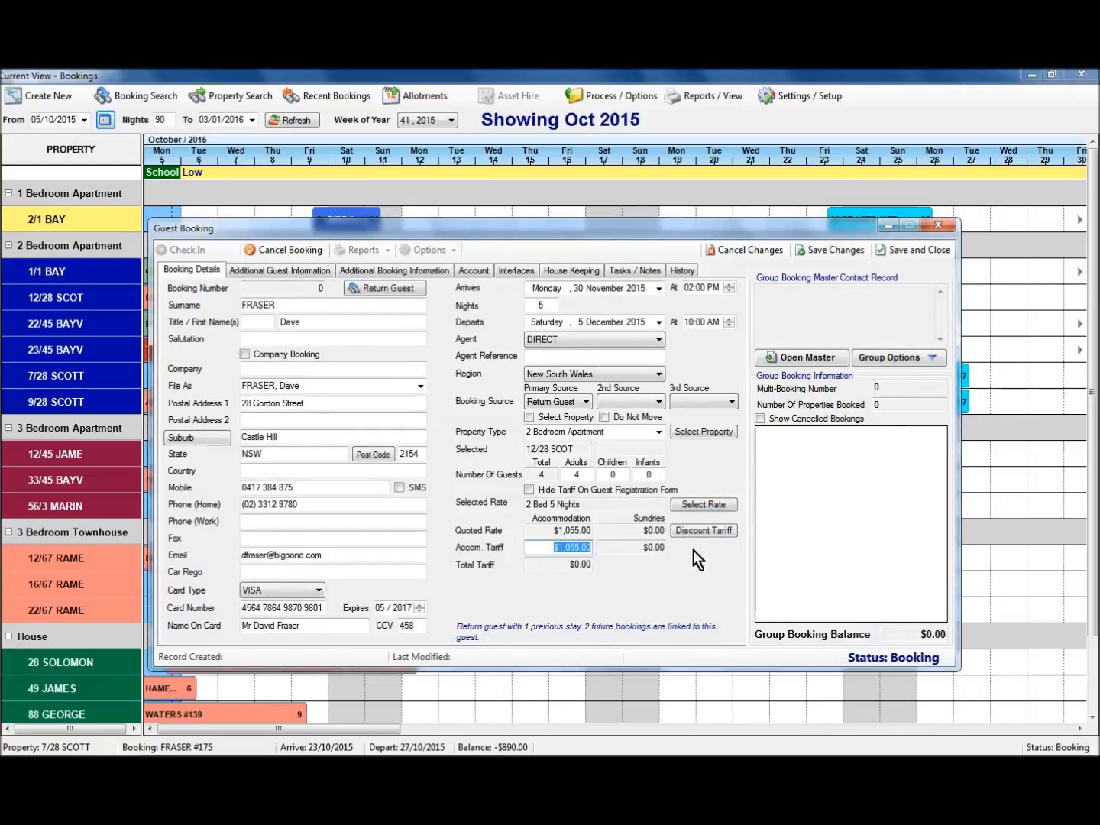
type("1000")
key("Tab")
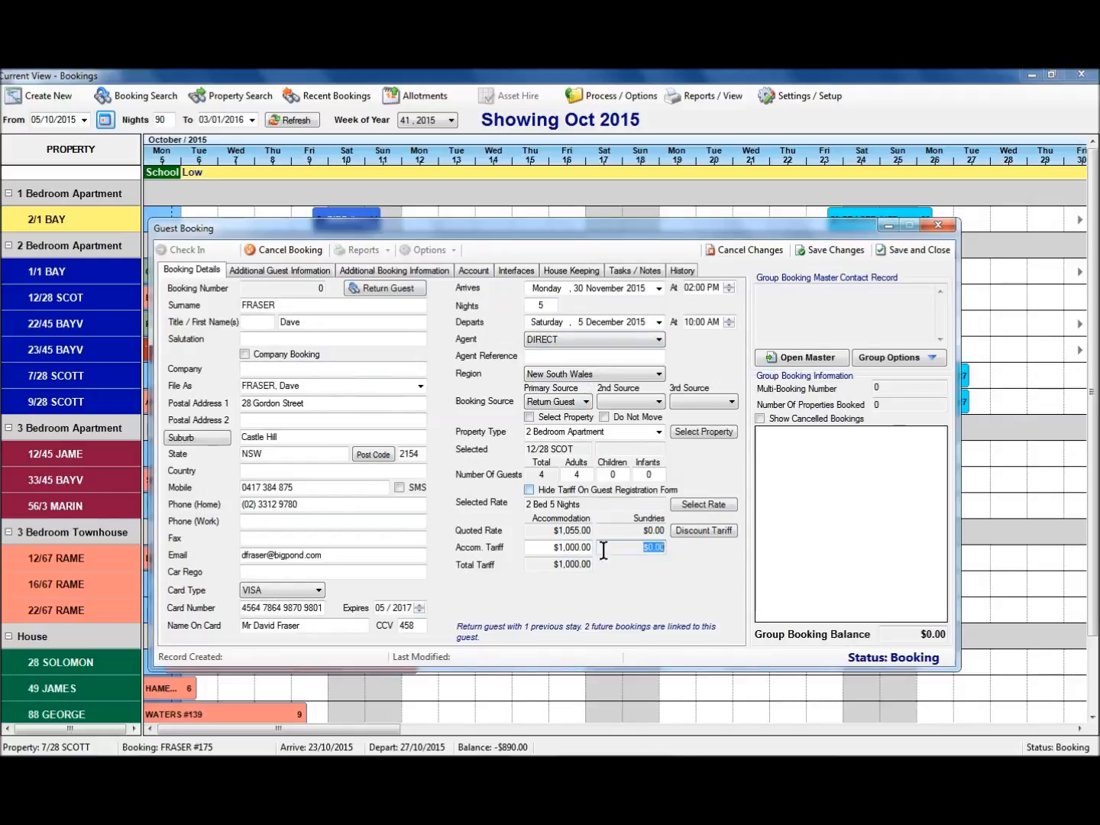
left_click(836, 252)
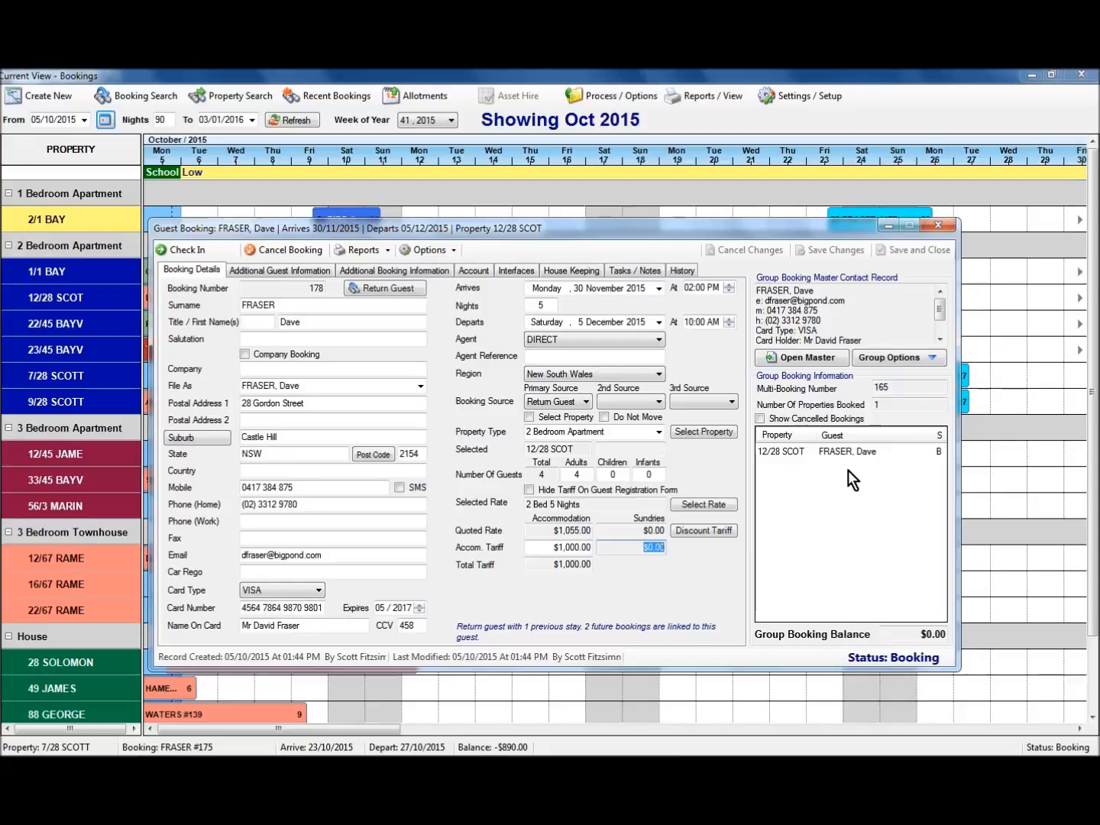
Add a new booking to this group from Group Options.
left_click(924, 361)
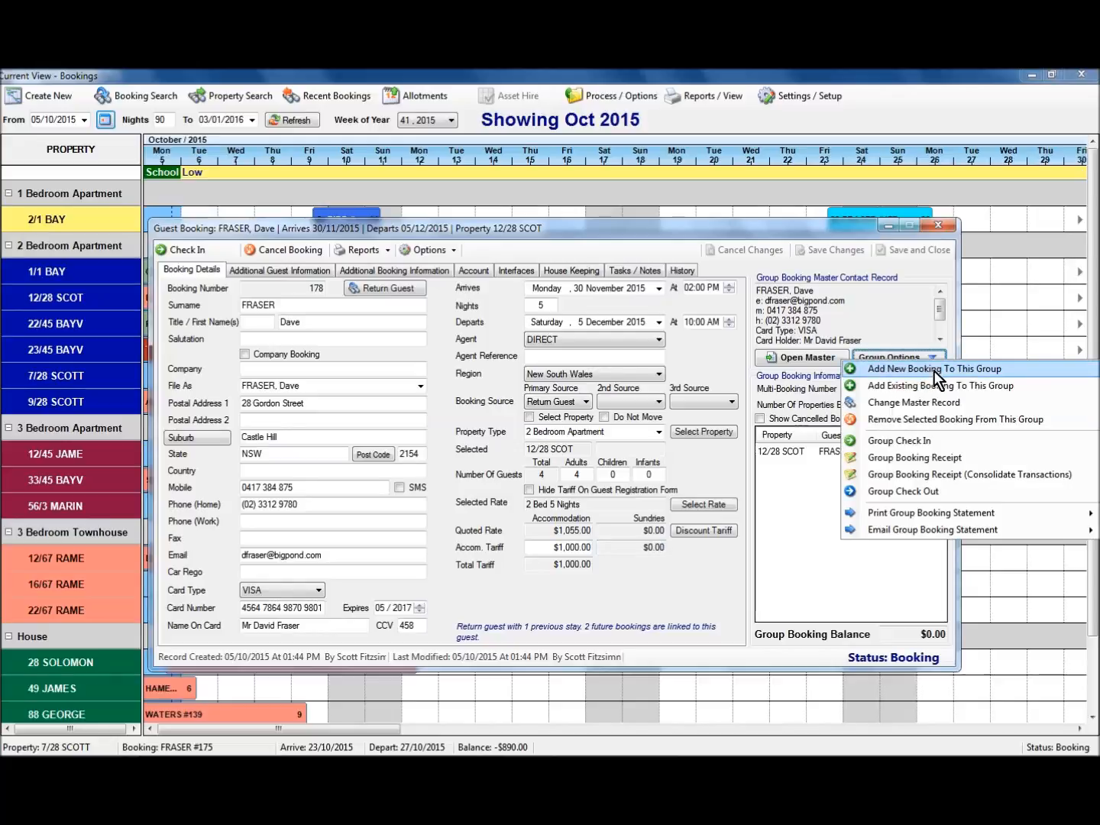
left_click(934, 370)
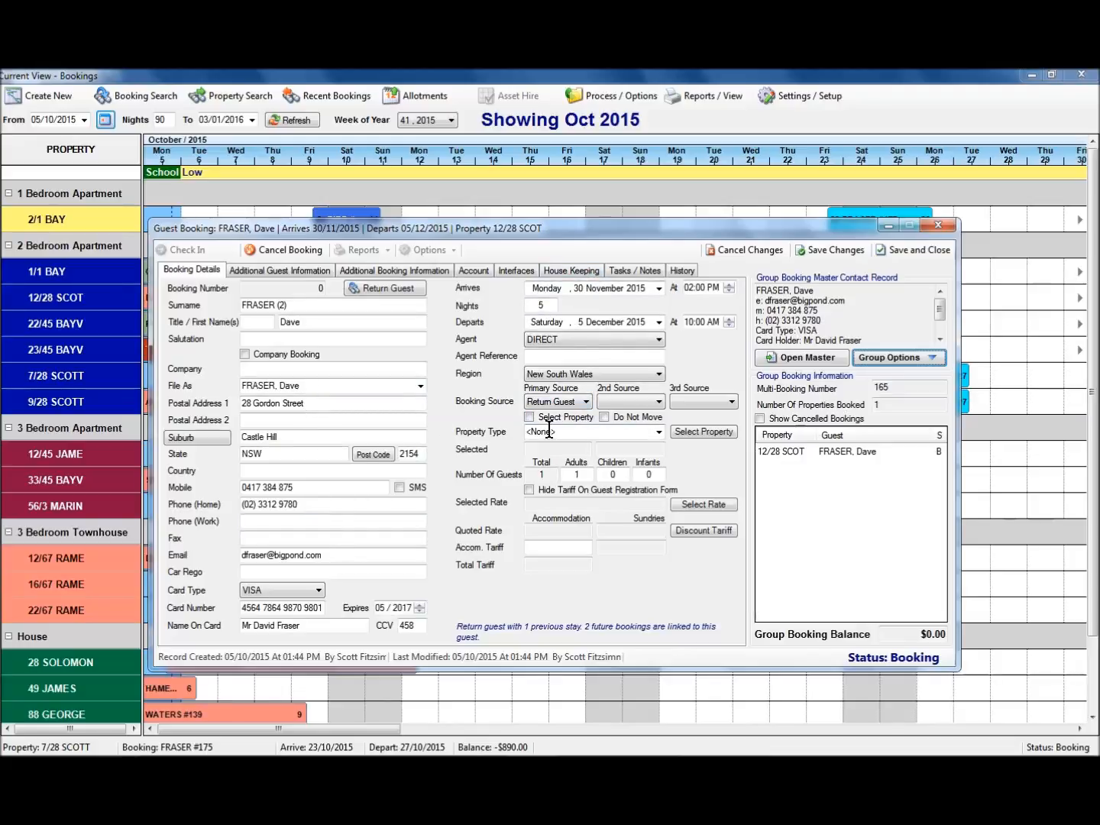
Assign property 7/28 SCOTT to the second booking with 3 adults.
left_click(692, 433)
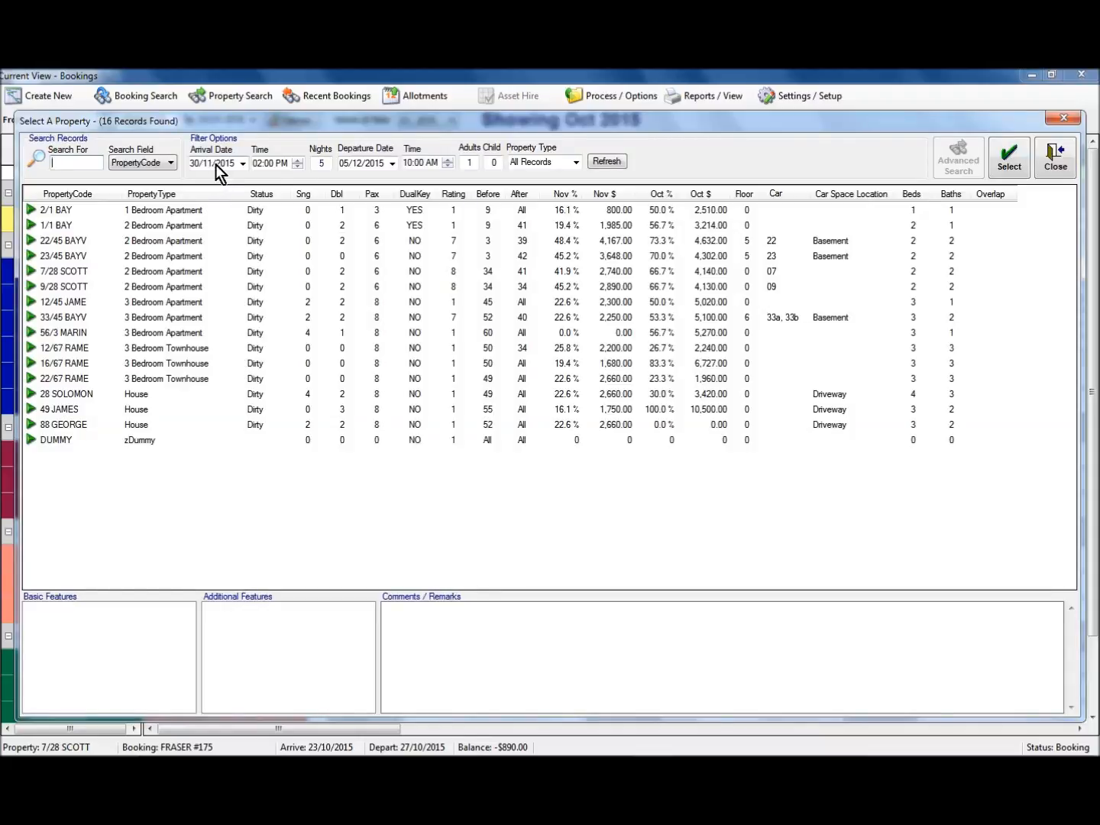
left_click(88, 271)
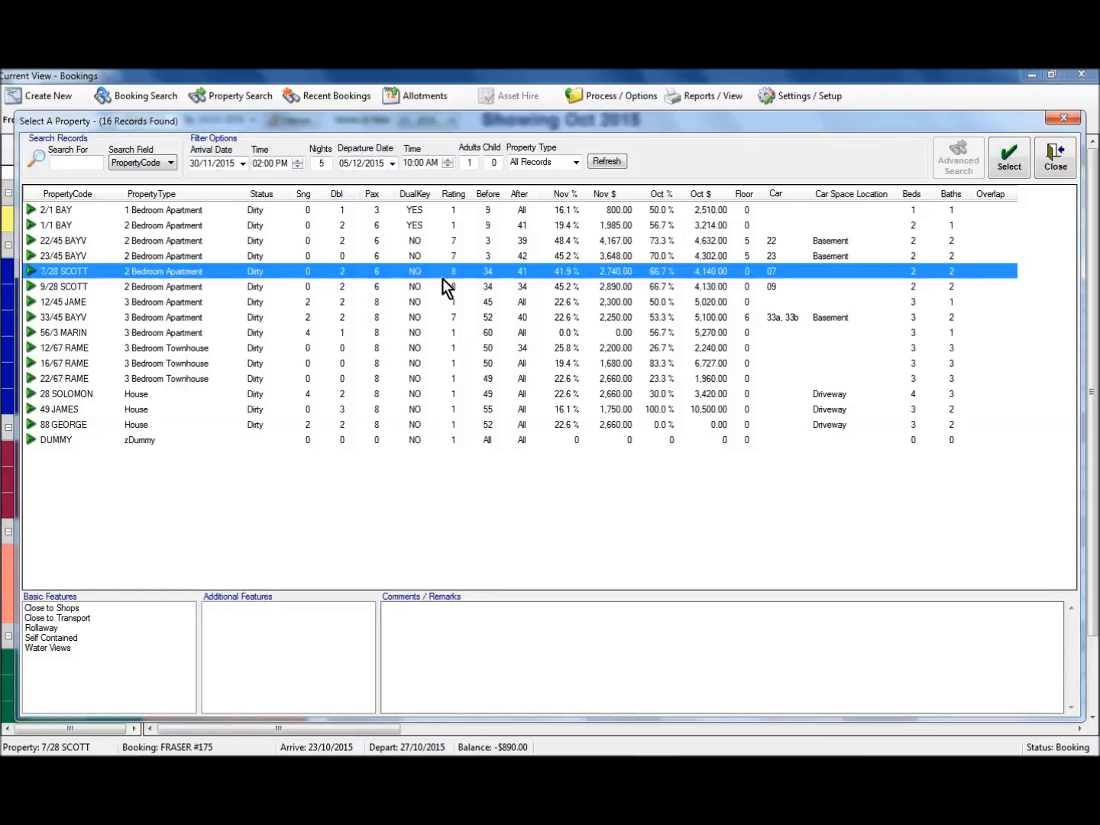
left_click(1010, 157)
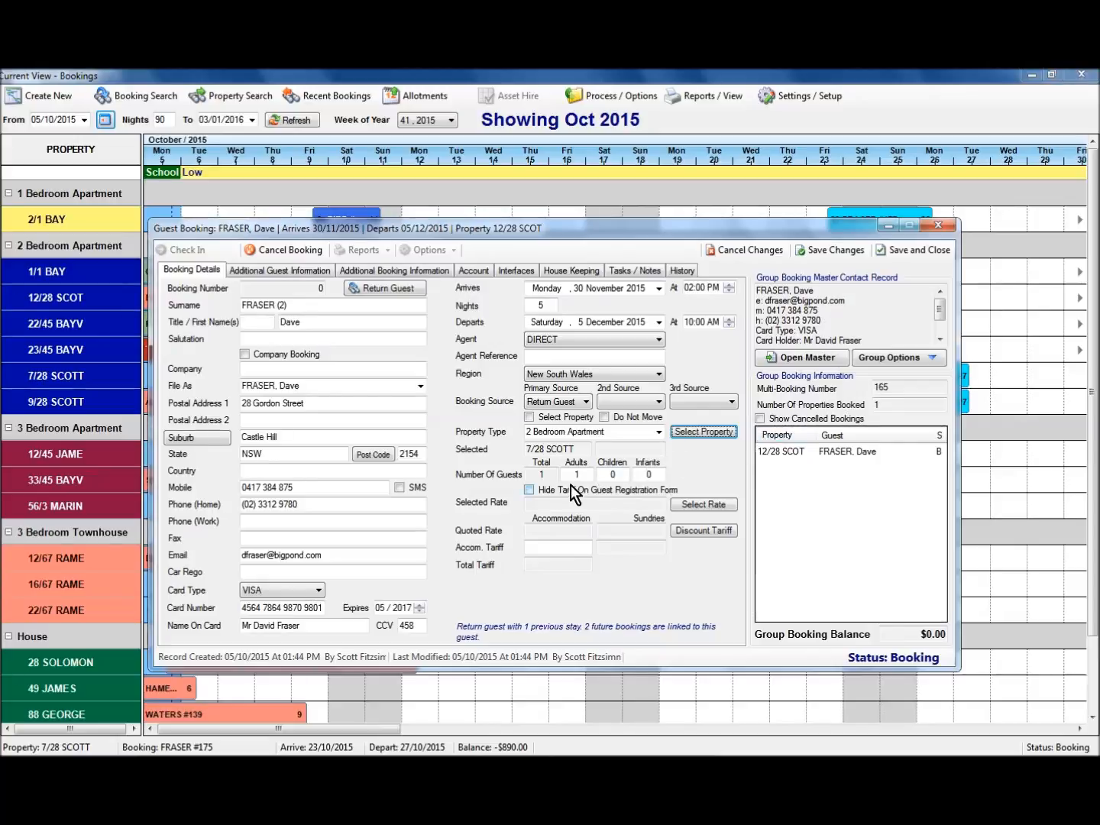
type("3")
Apply the 2B5N rate, set the accommodation tariff to $1,000.00, and save.
left_click(692, 508)
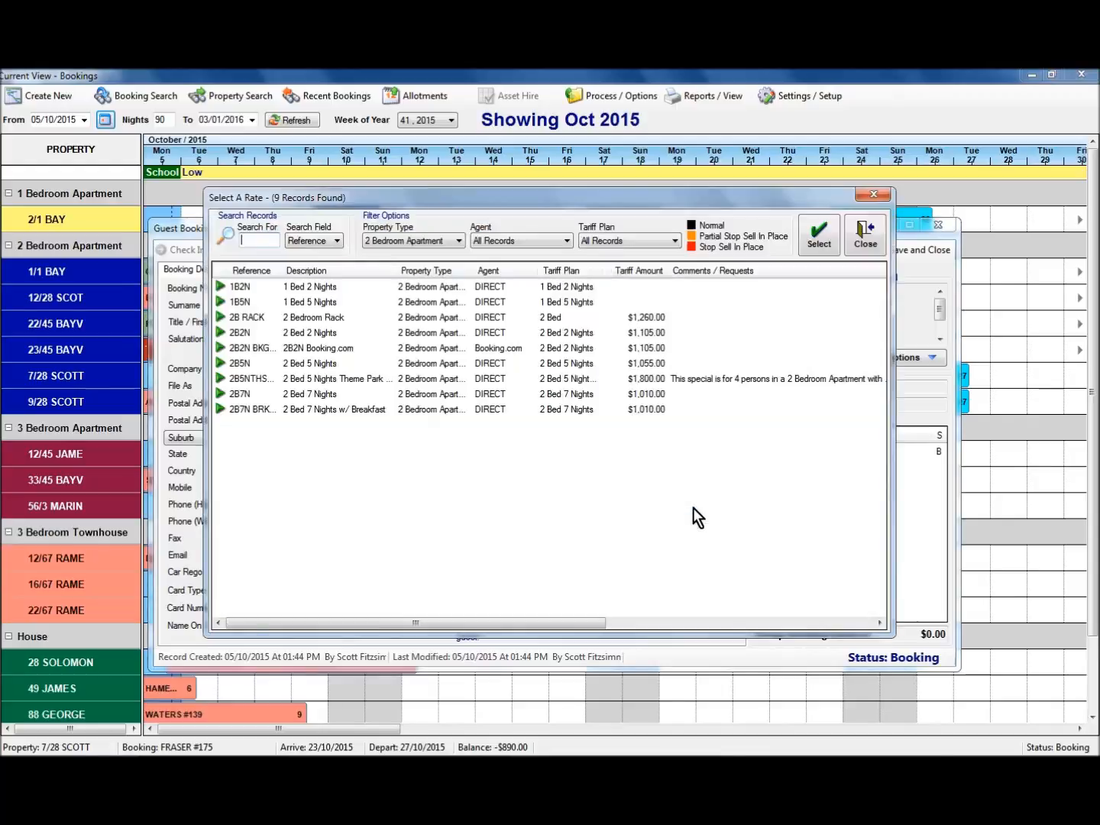
double_click(321, 363)
left_click(566, 547)
type("1,000")
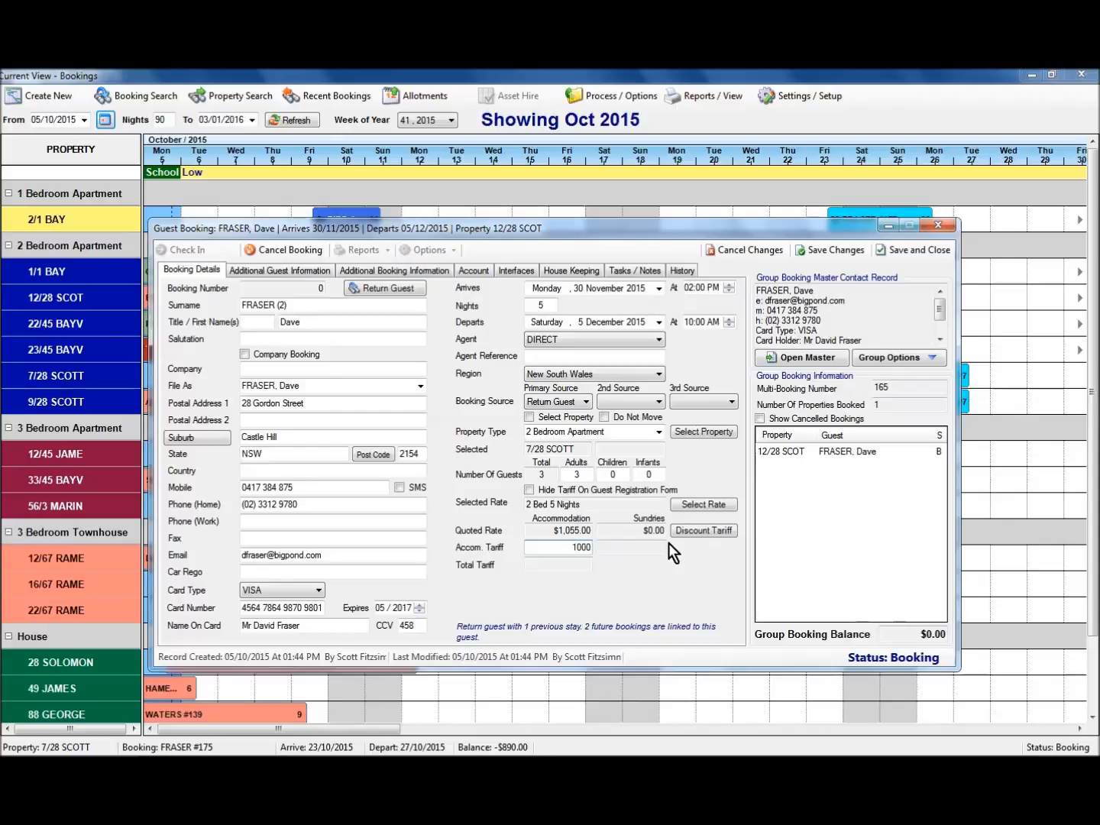
key("Tab")
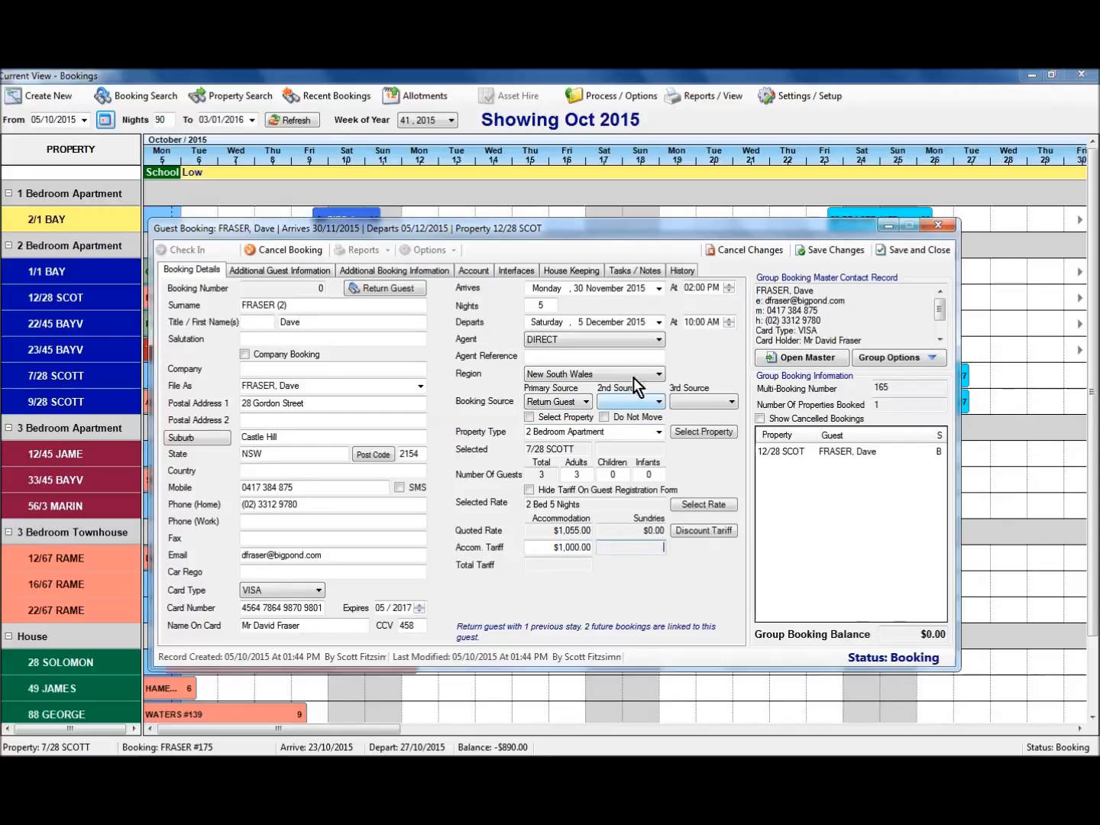
left_click(831, 253)
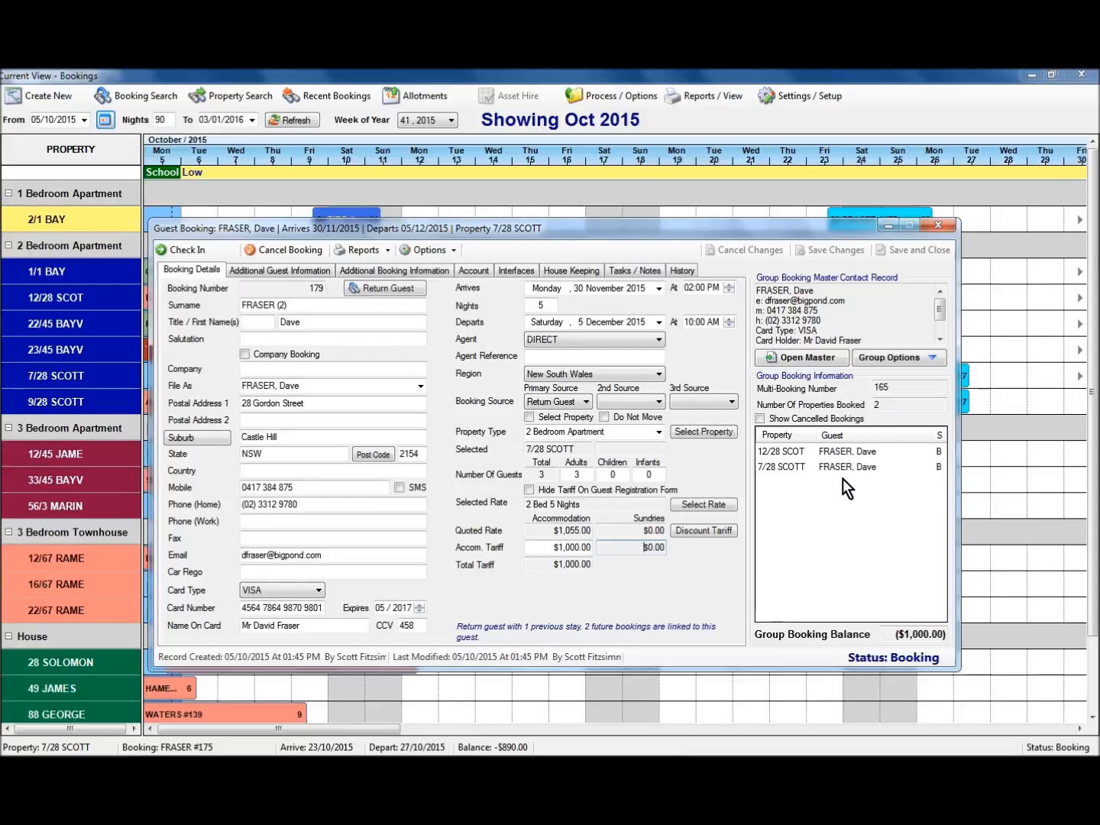
Add a third booking to the group and shorten the stay to 4 nights.
left_click(894, 357)
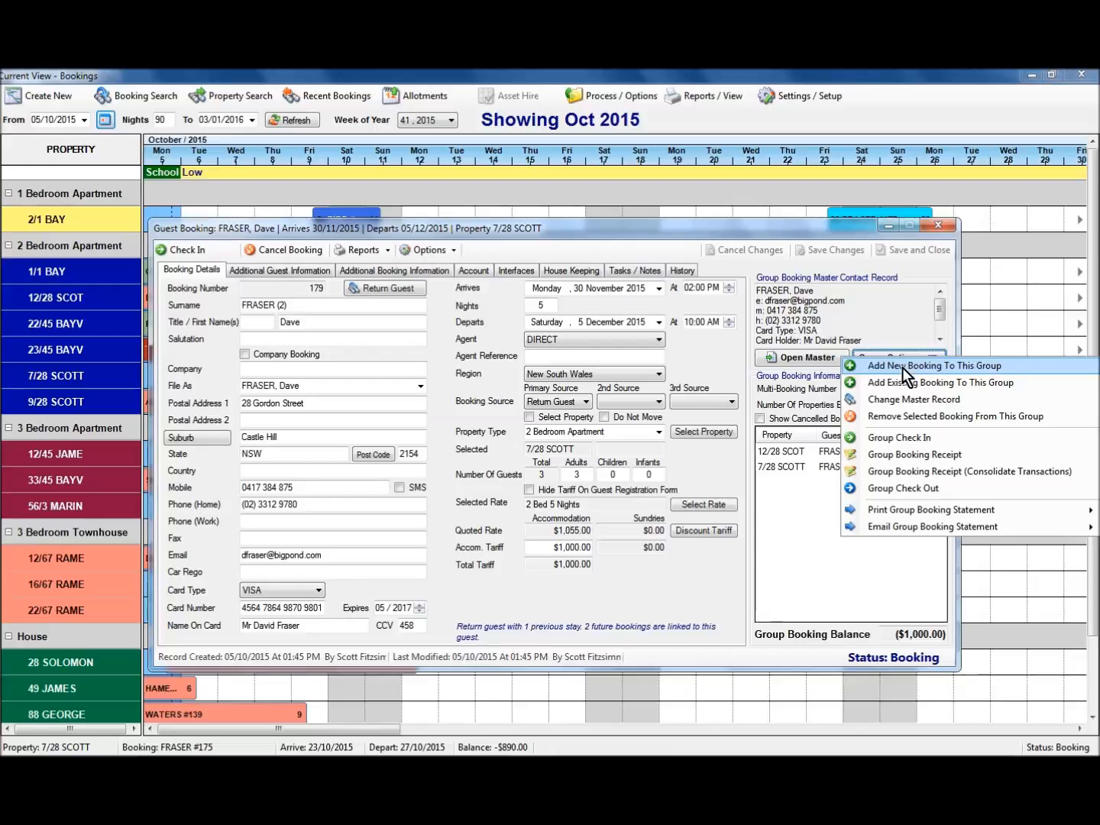
left_click(903, 368)
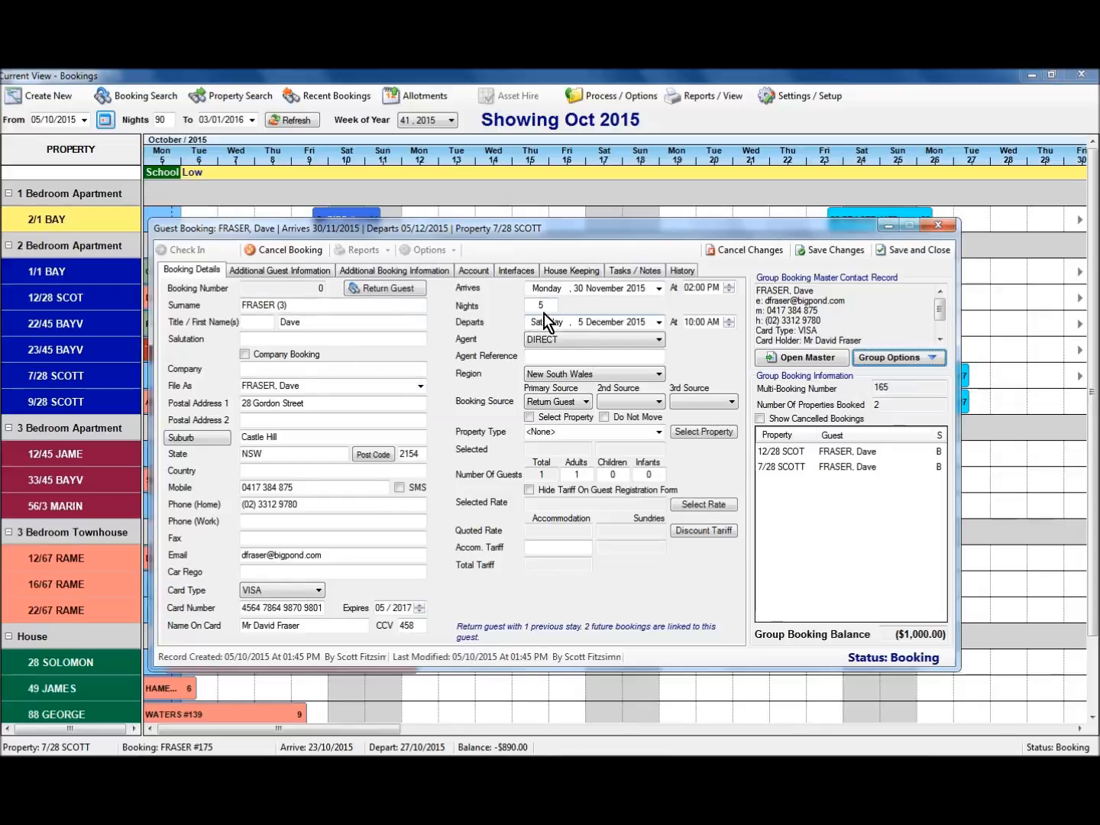
left_click_drag(533, 307, 595, 358)
type("4")
key("Tab")
Set 4 adults, the 2 Bed 5 Nights rate and property 9/28 SCOTT, then save and close.
left_click(569, 473)
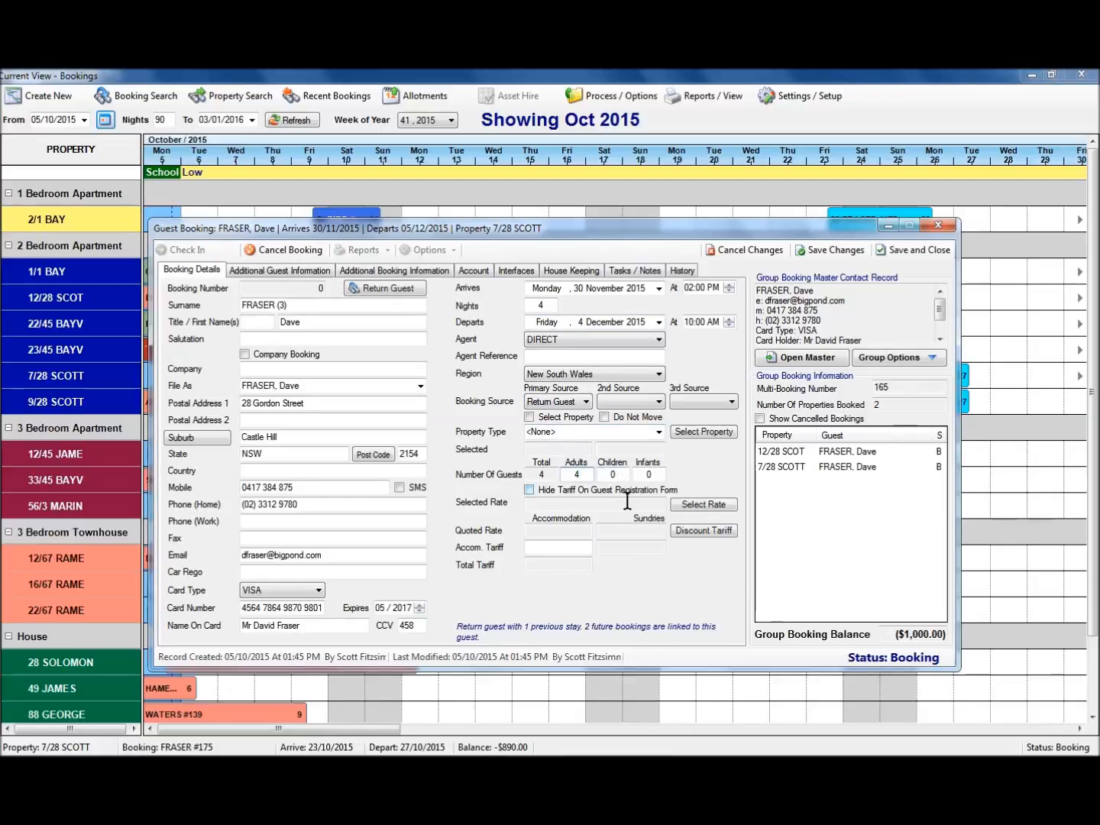
left_click(696, 504)
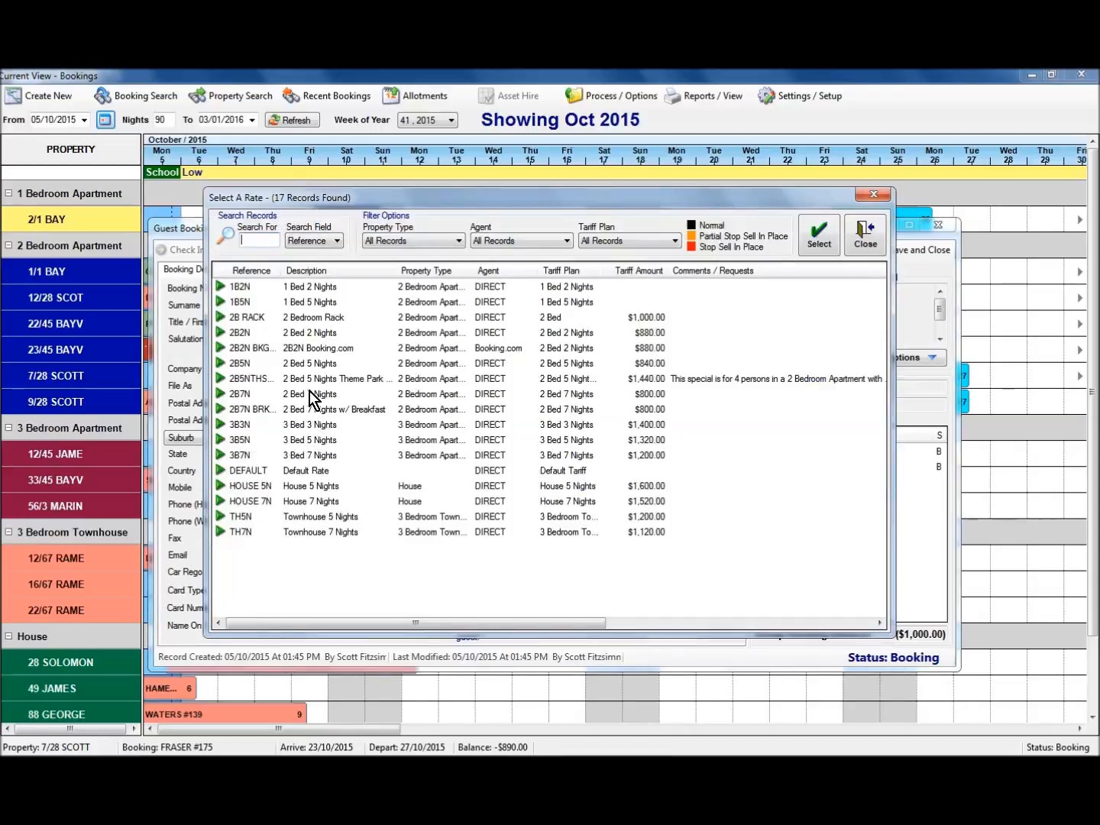
double_click(311, 364)
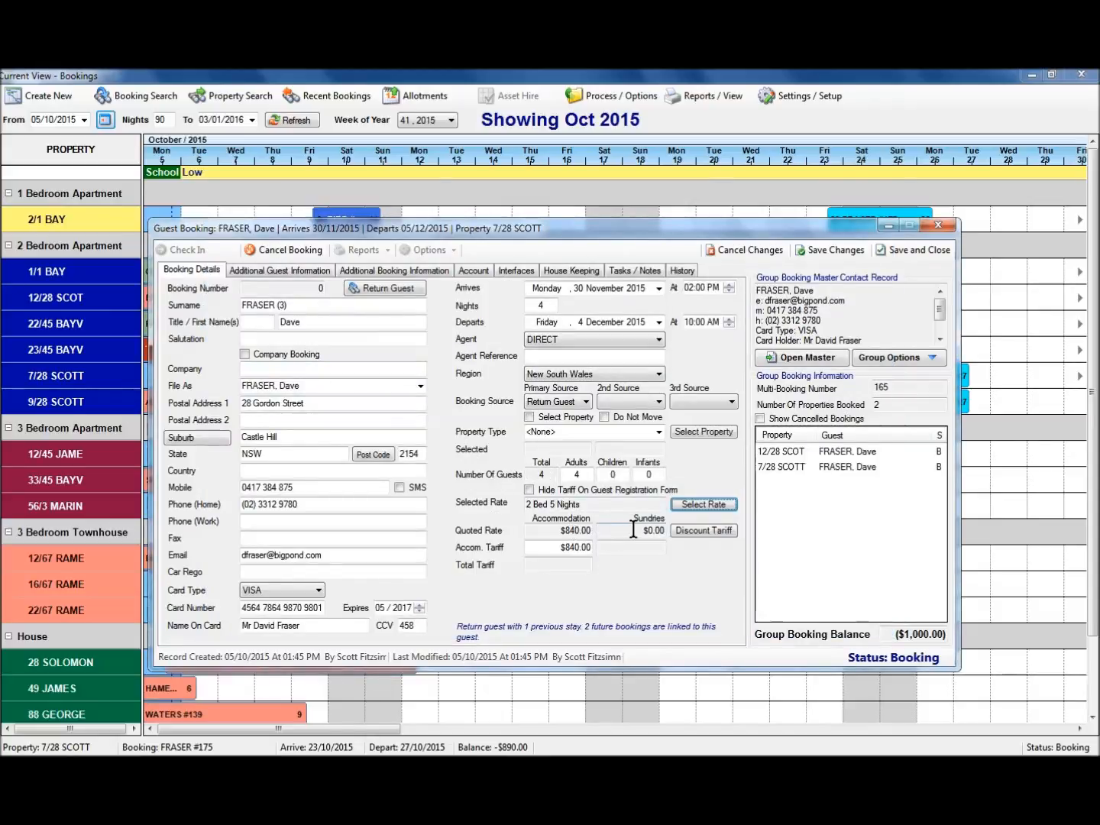
left_click(704, 431)
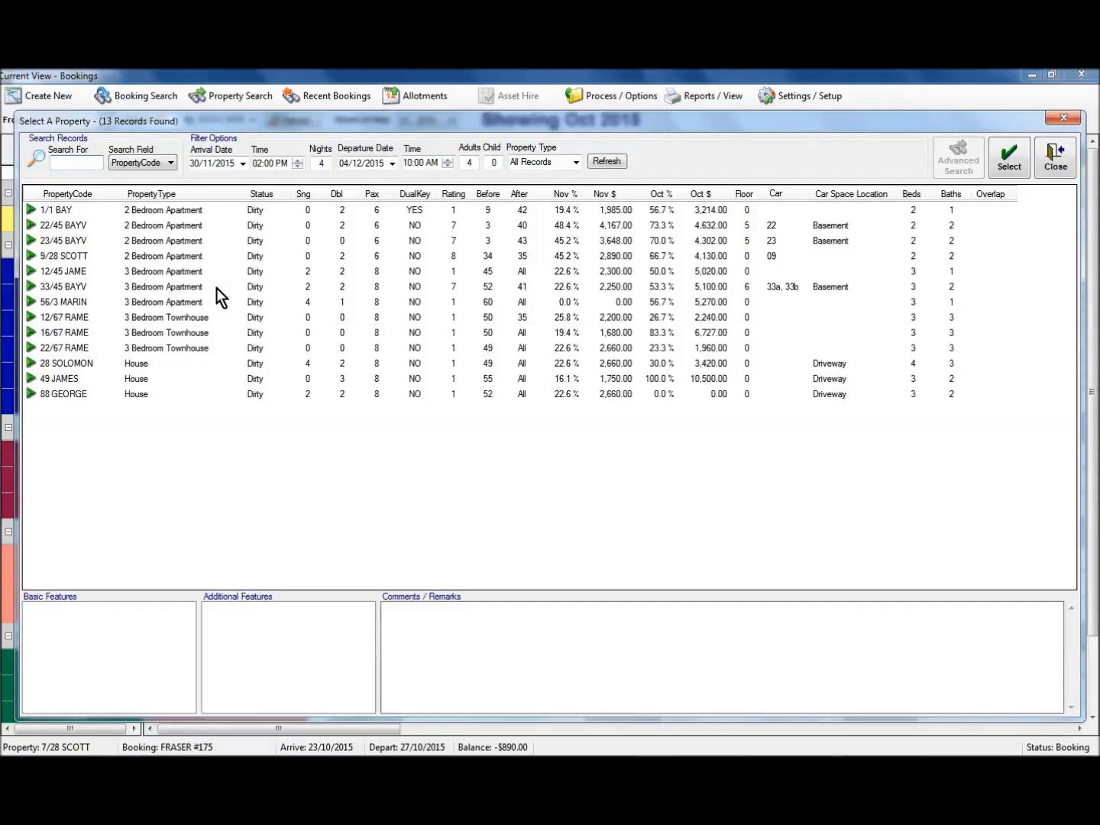
double_click(114, 257)
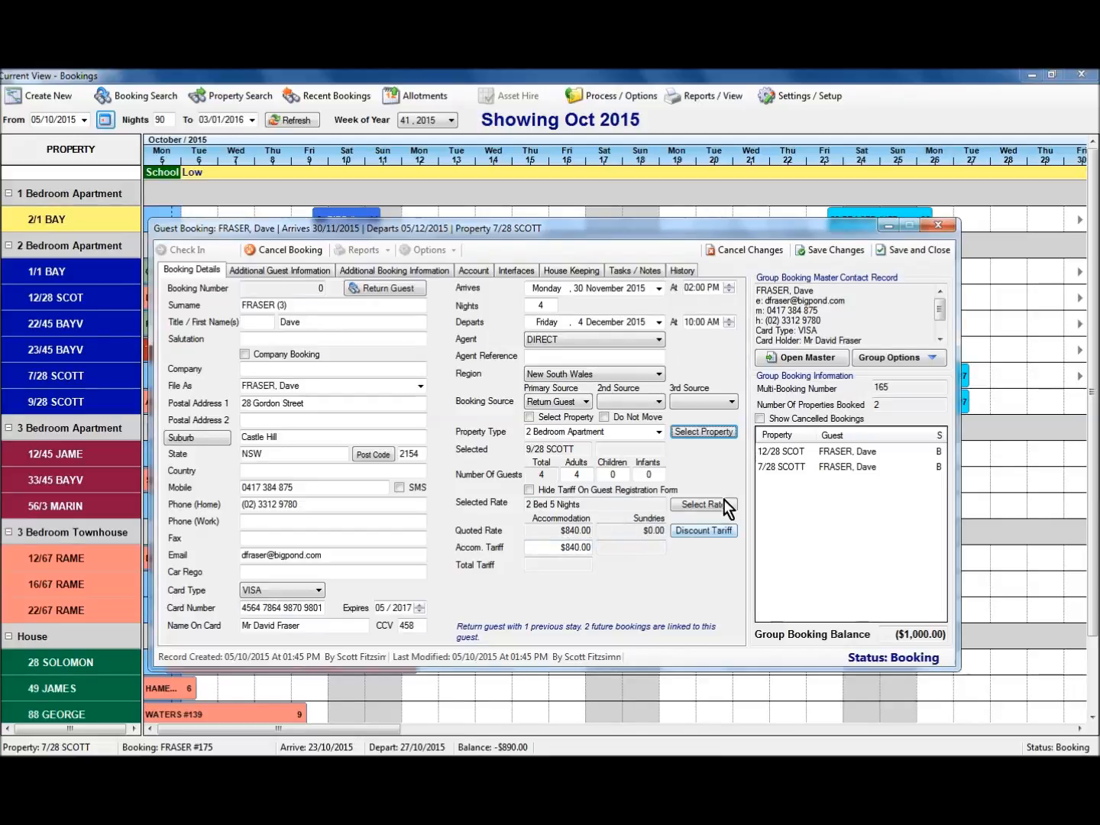
left_click(837, 252)
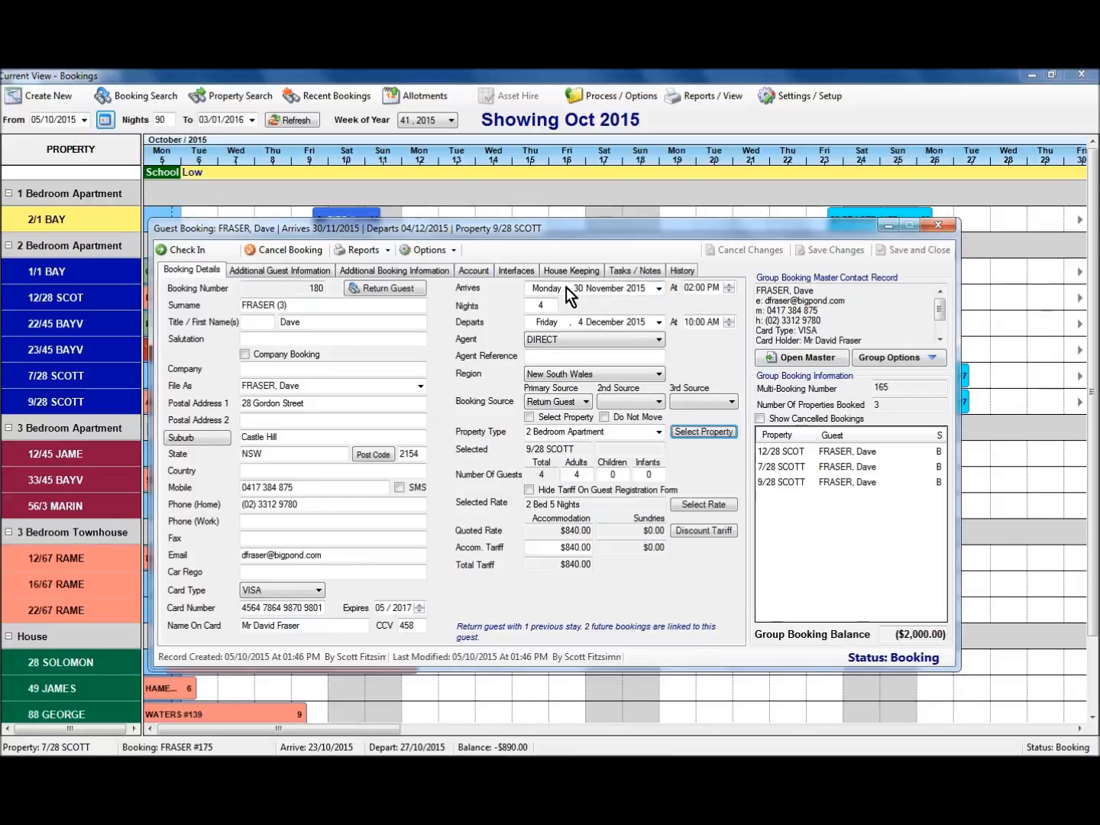
left_click(939, 226)
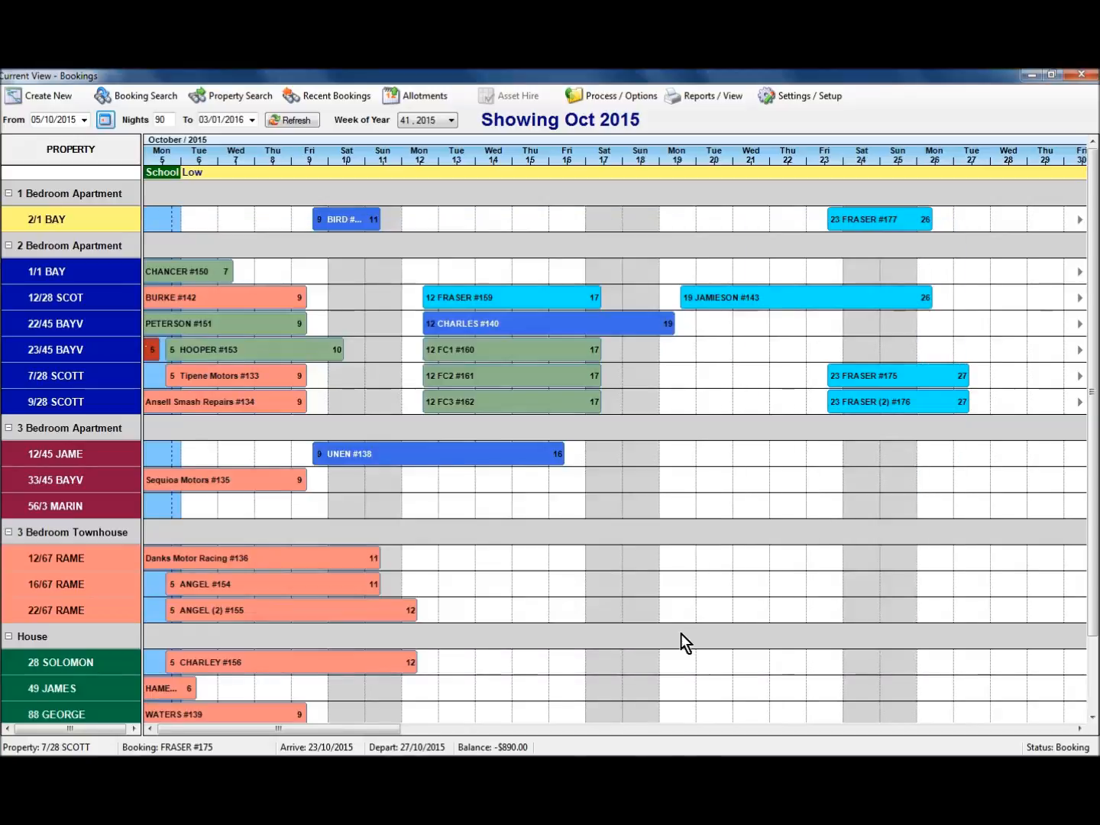
Page the calendar forward to December 2015 and reopen the 12/28 SCOT booking.
left_click(962, 731)
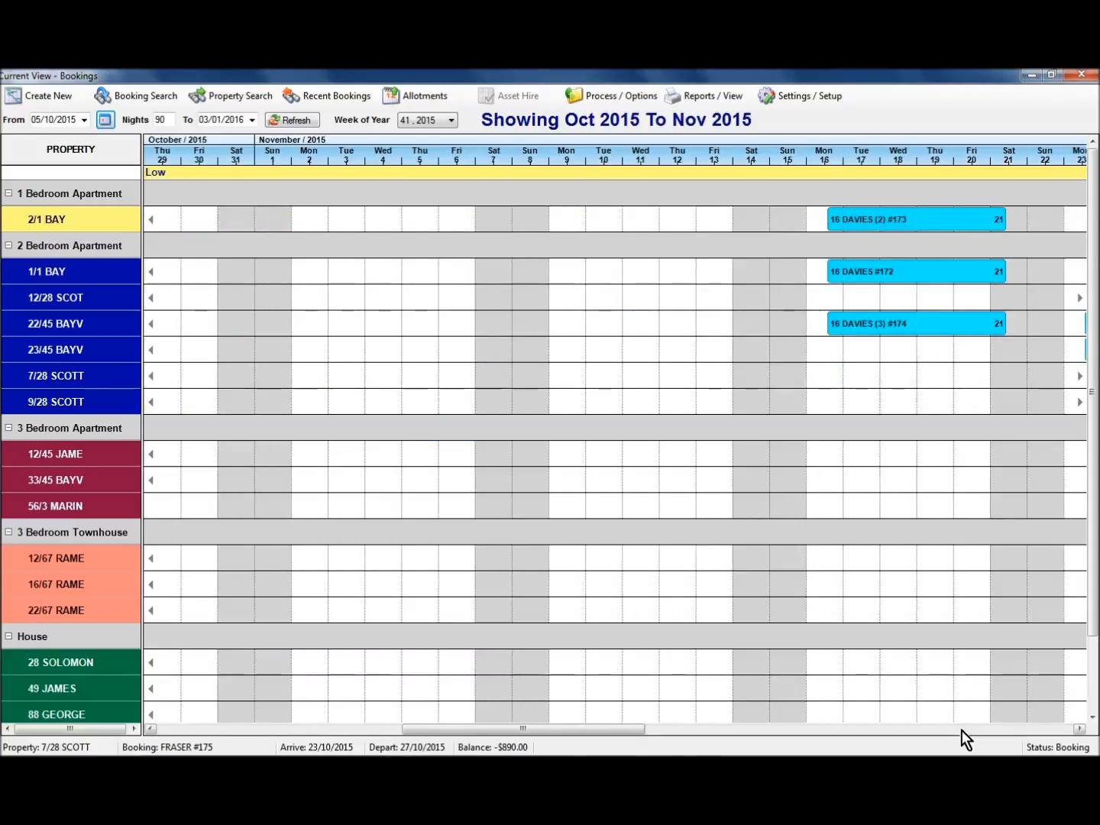
left_click(961, 731)
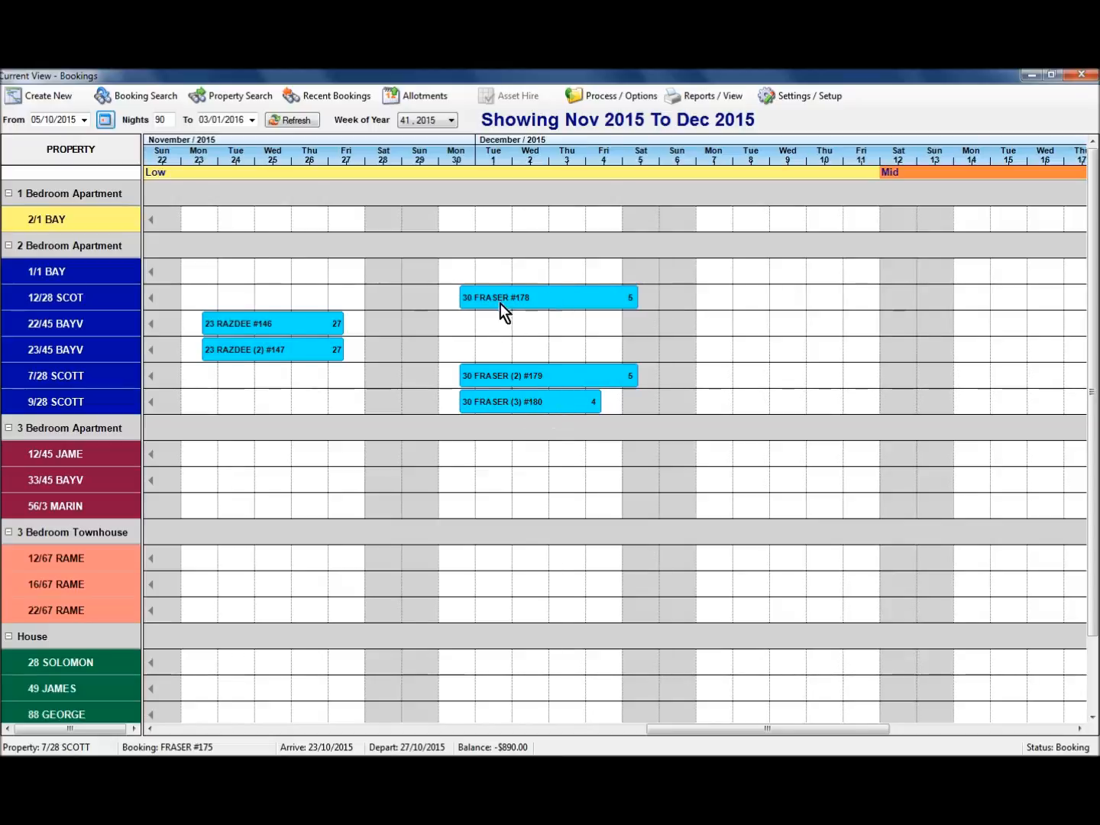
double_click(551, 299)
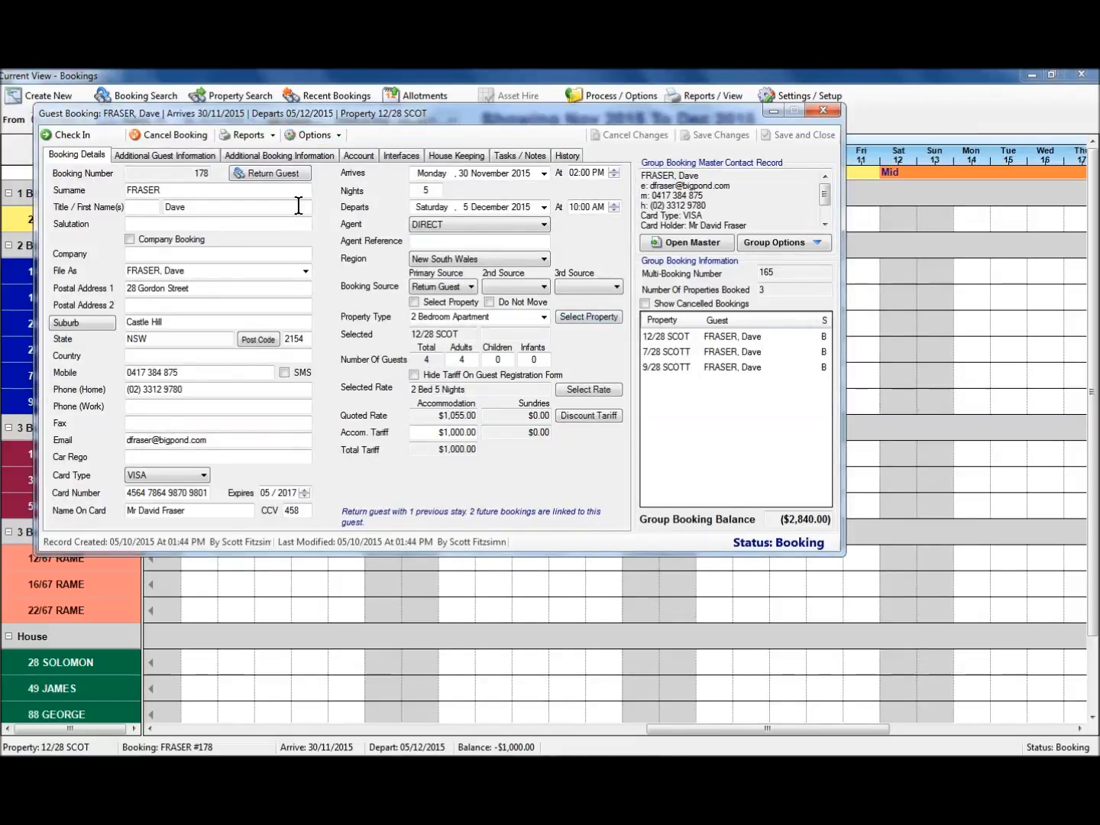
Step through the group's 7/28 SCOTT and then 9/28 SCOTT bookings.
double_click(674, 352)
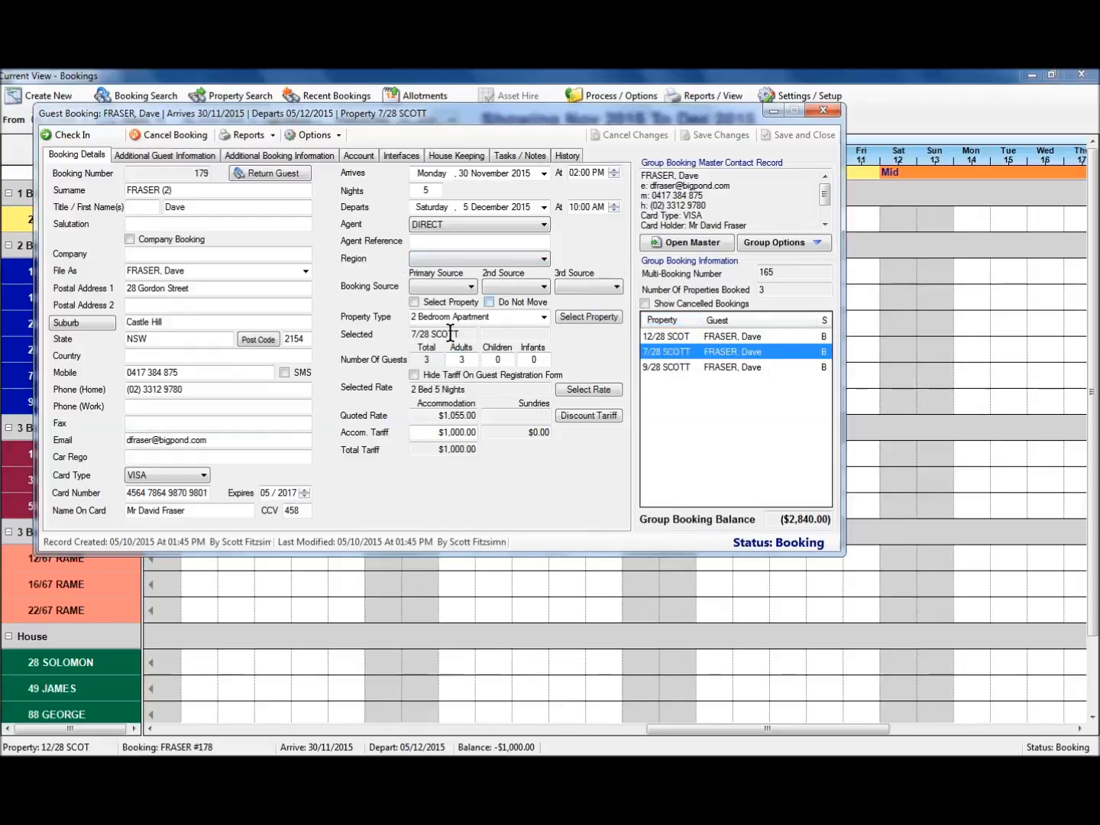
double_click(678, 367)
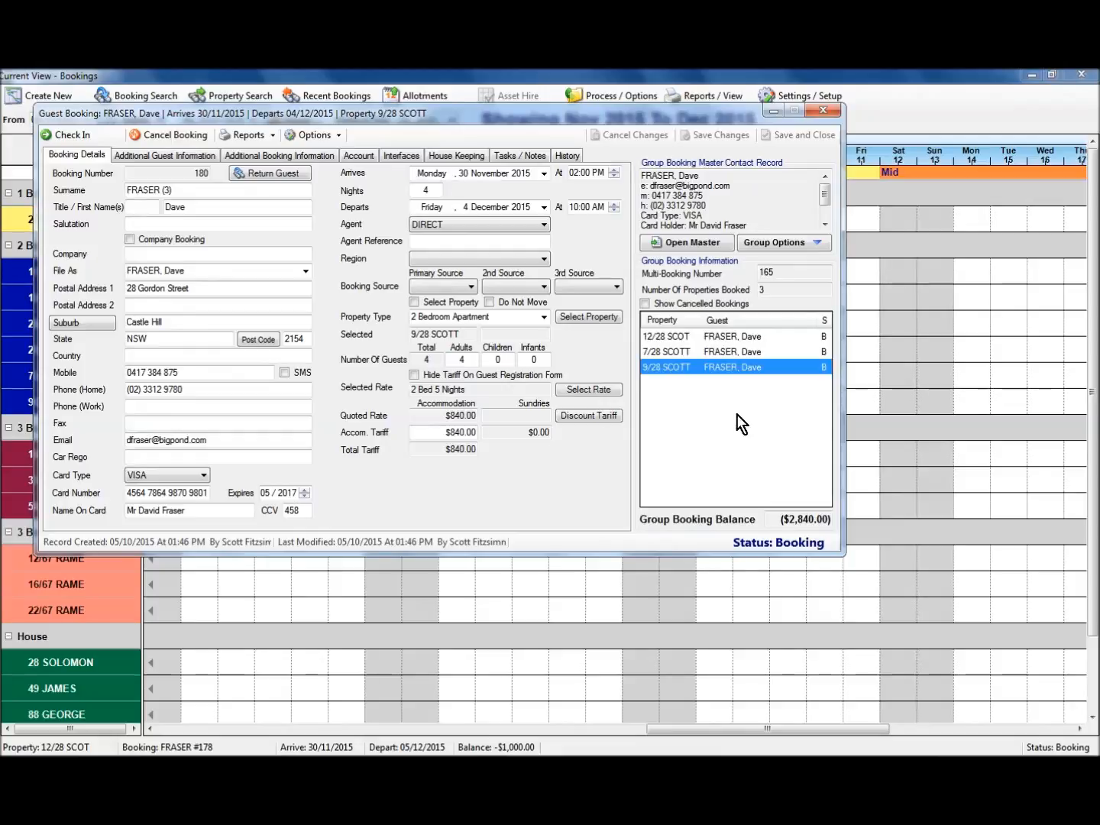
left_click(796, 245)
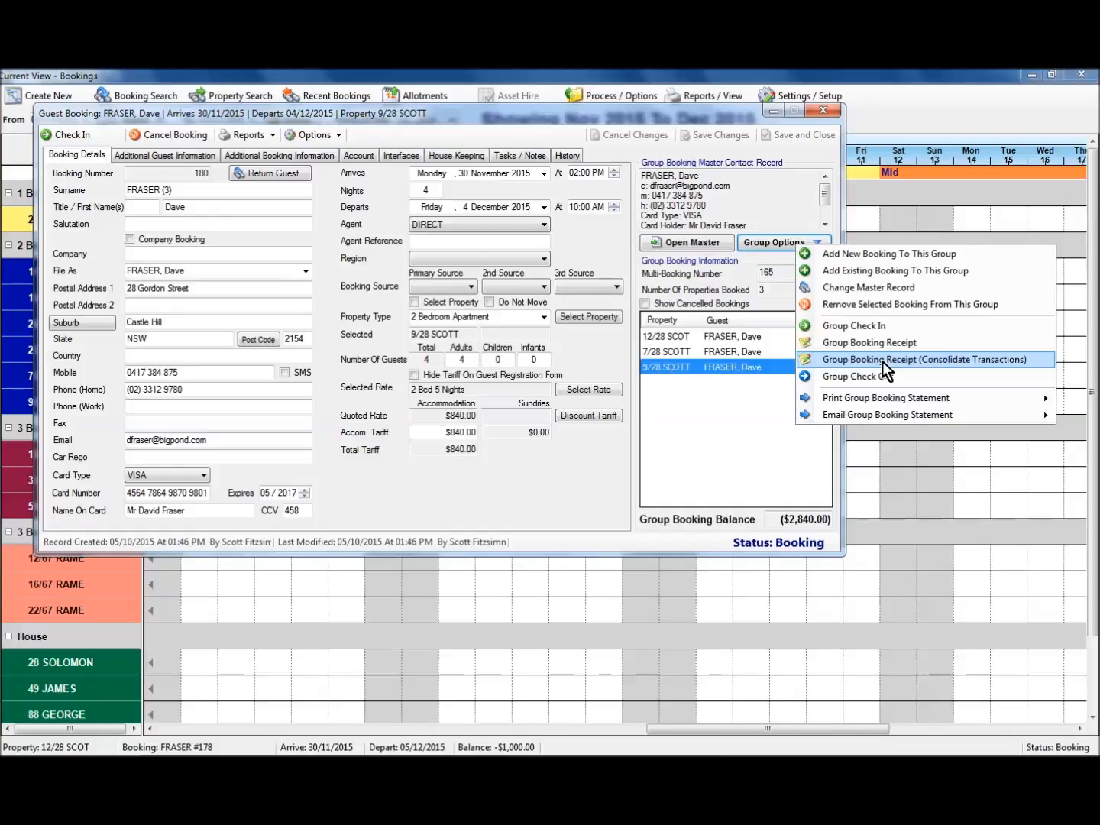
View 9/28 SCOTT's account transactions and start a Group Booking Receipt.
left_click(481, 438)
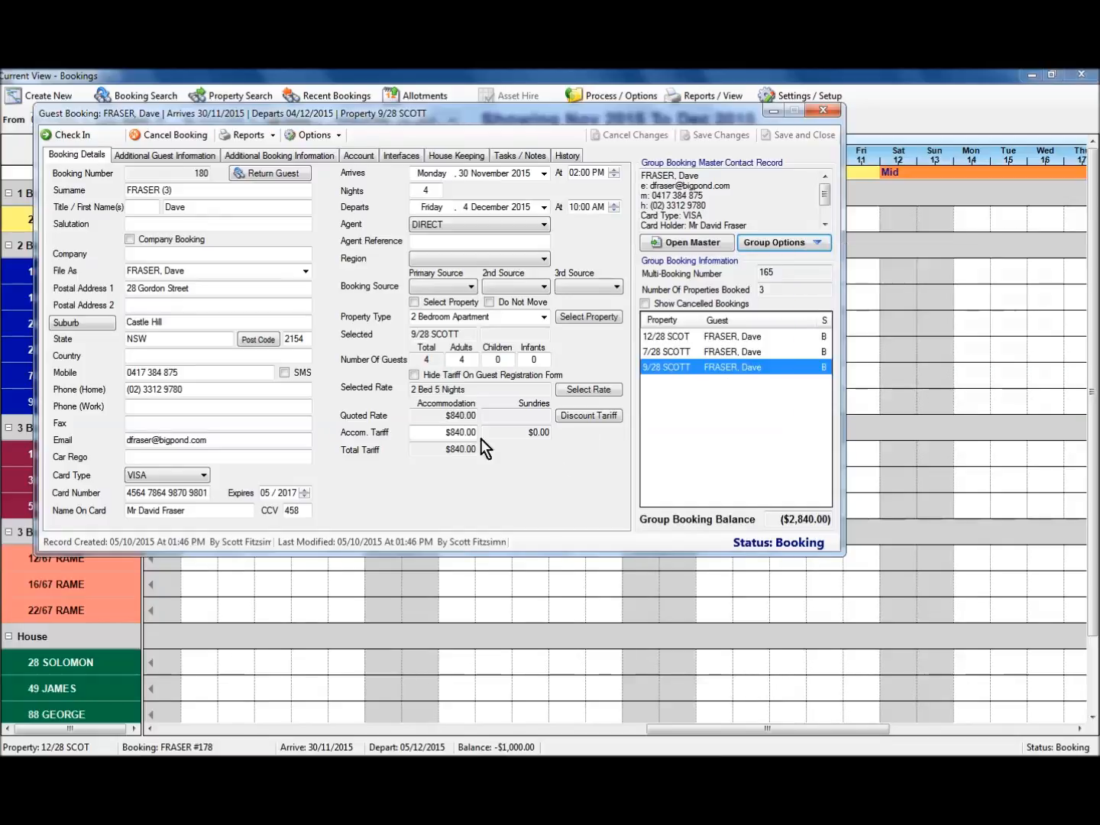
left_click(356, 156)
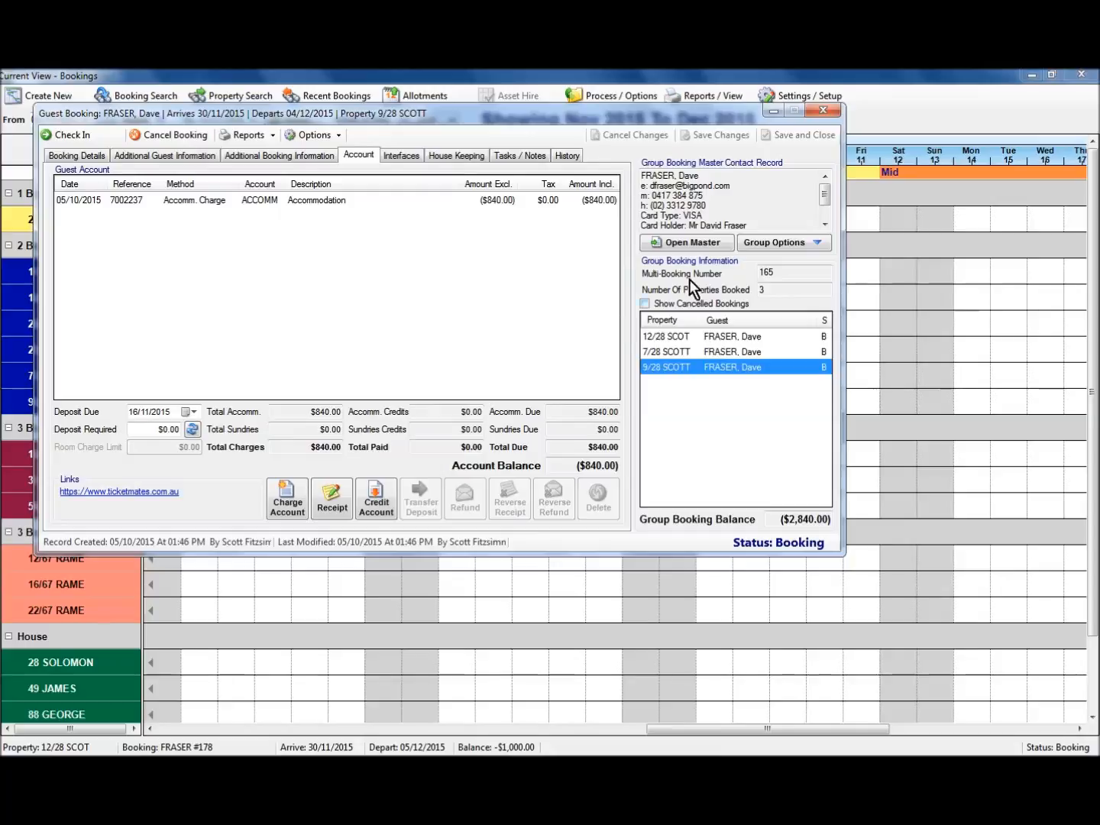
left_click(789, 243)
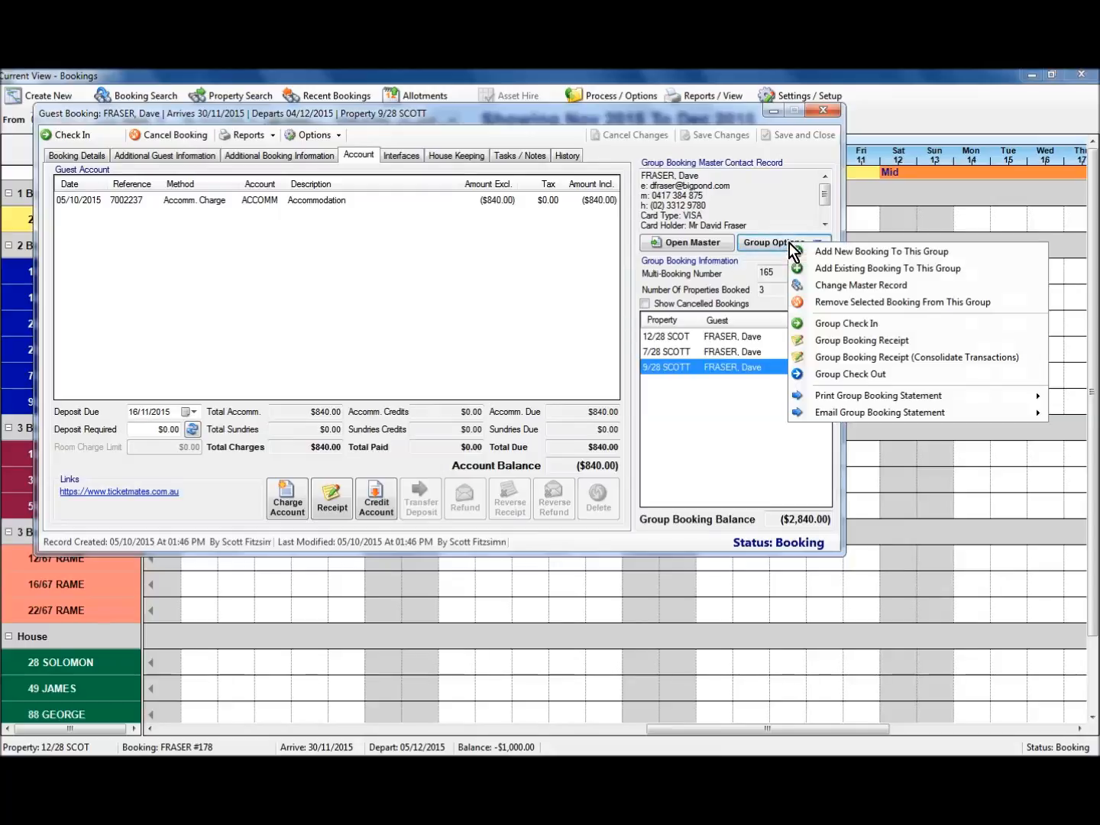
left_click(883, 340)
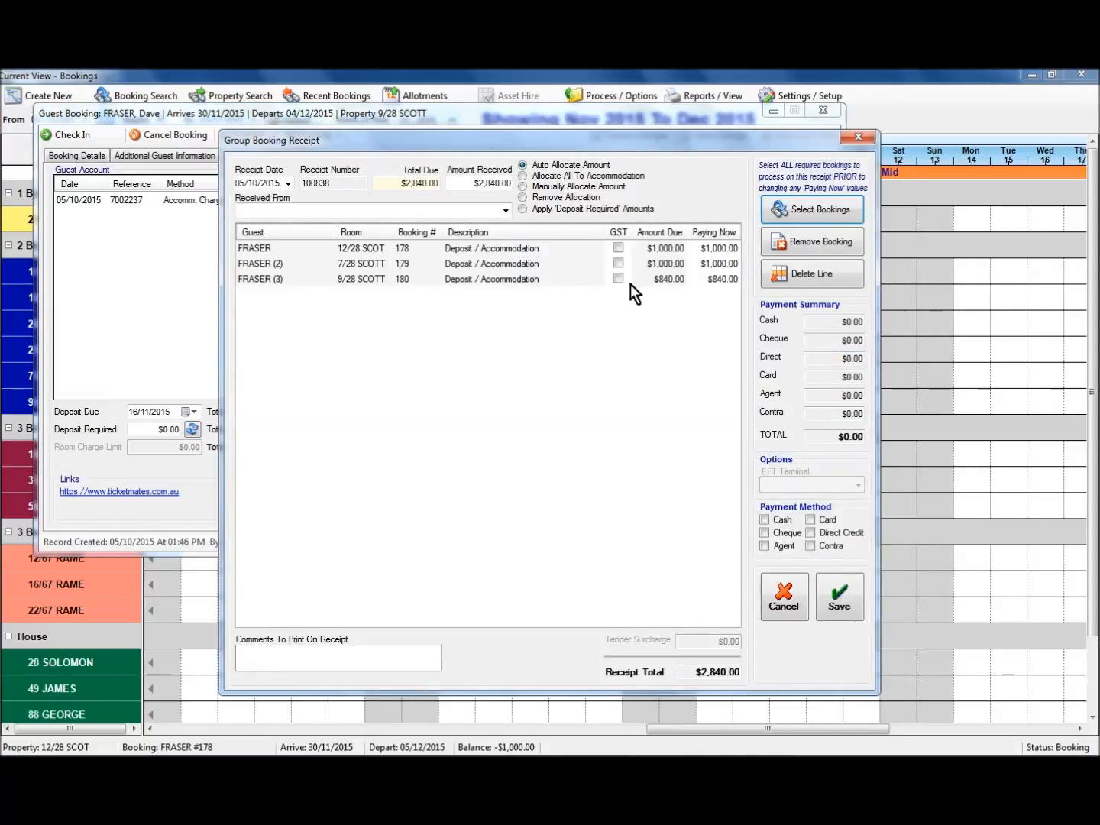
Enter paying-now amounts of $300.00 and $500.00 for the first two bookings.
left_click_drag(458, 183, 553, 186)
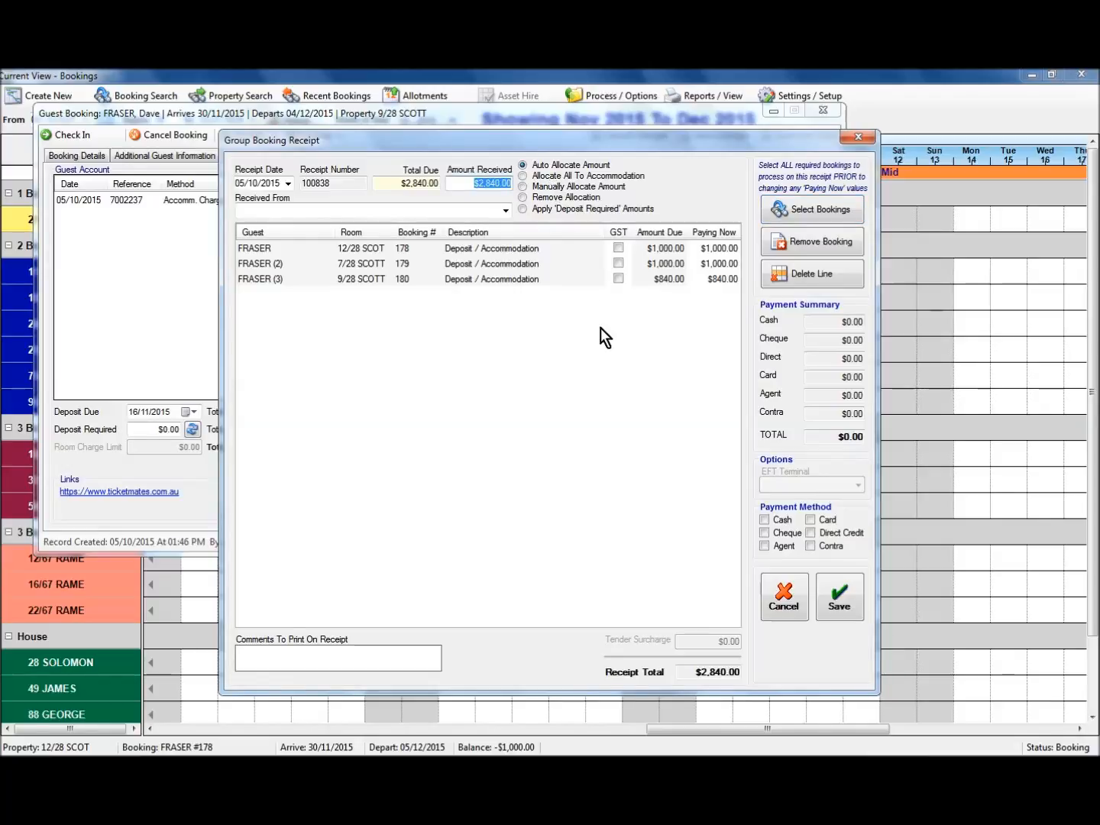
left_click(711, 250)
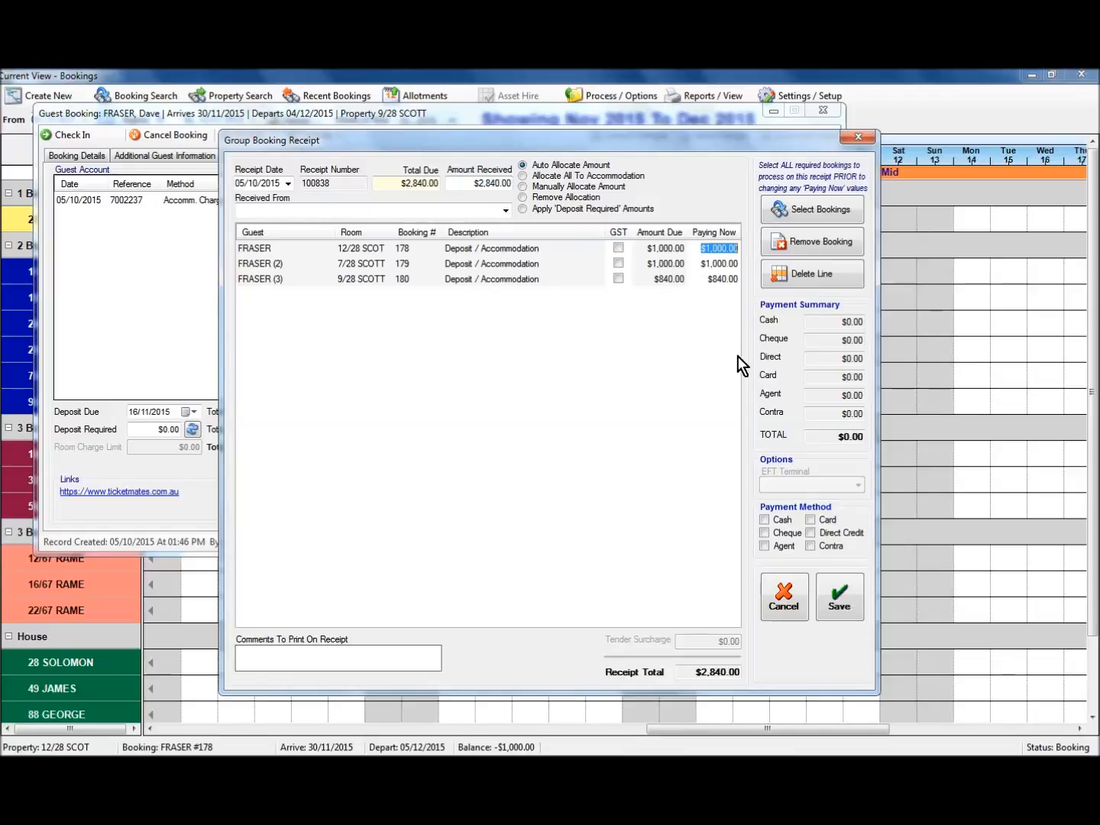
type("300")
key("Return")
left_click(715, 265)
type("300")
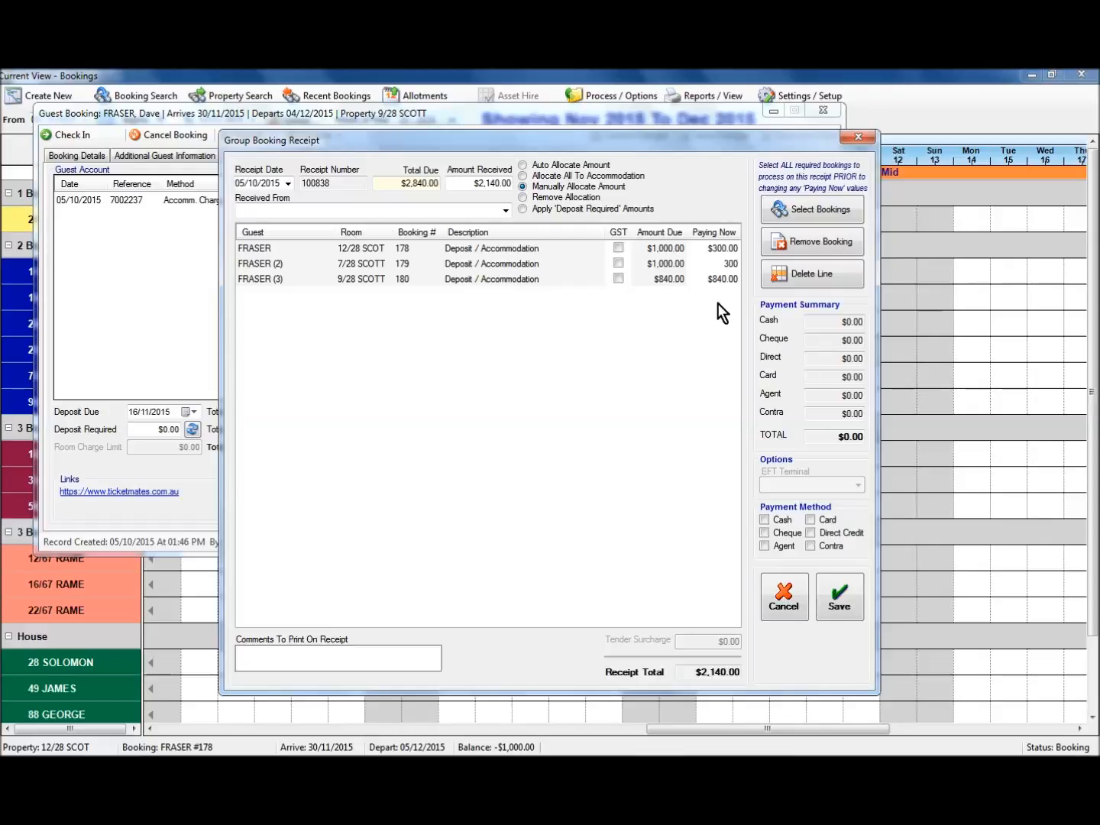
key("Return")
type("300")
key("Return")
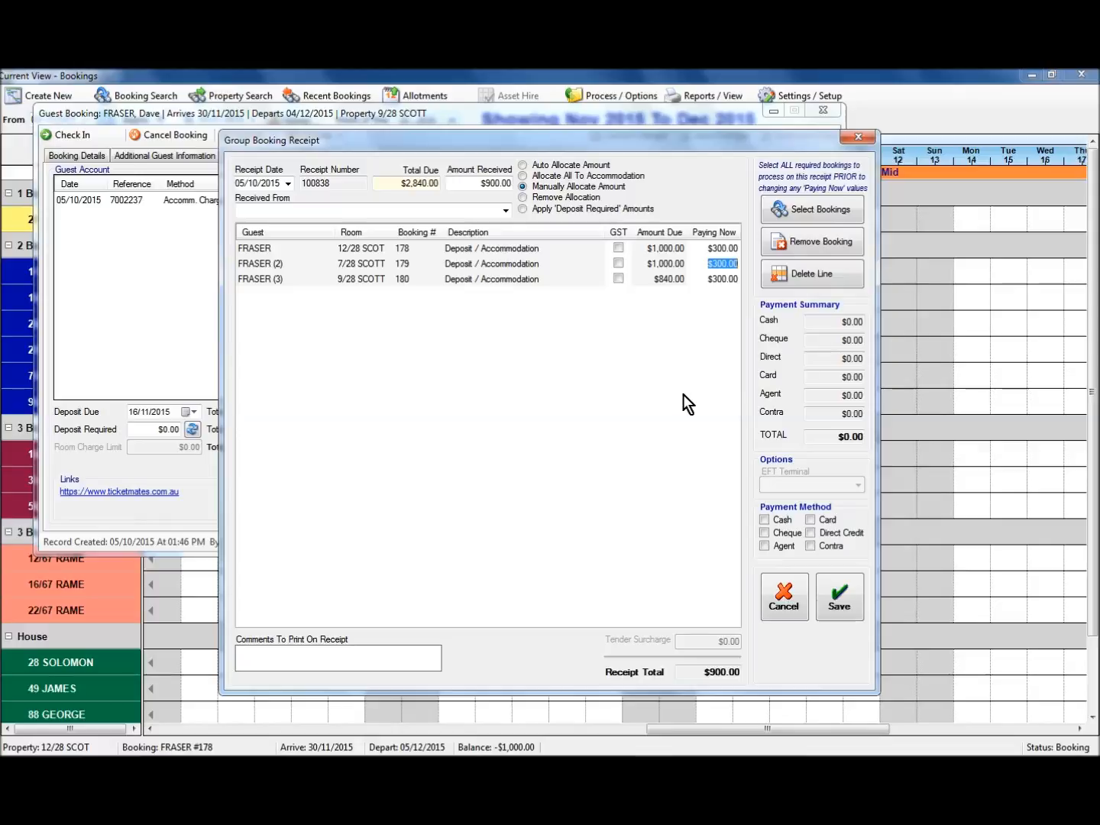
type("500")
key("Return")
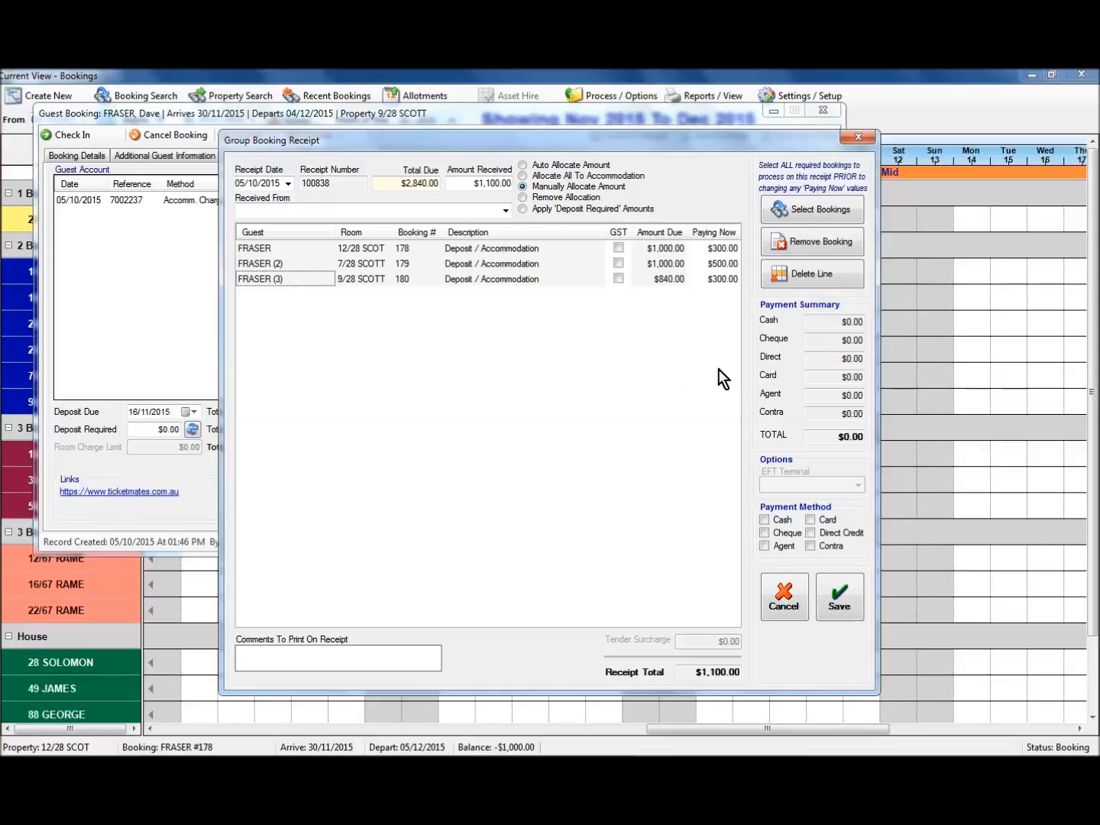
Set the third booking's paying-now amount to $400.00, then cancel the receipt unsaved.
left_click(719, 279)
type("400")
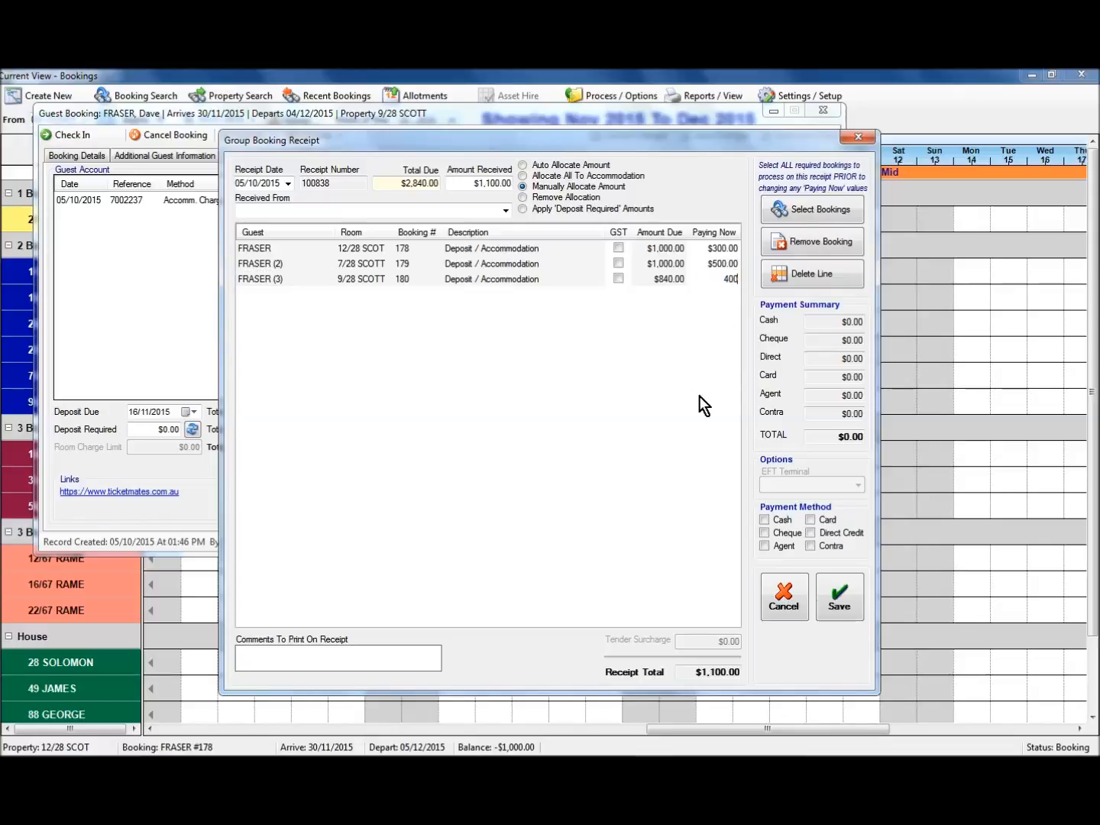
key("Return")
left_click(786, 603)
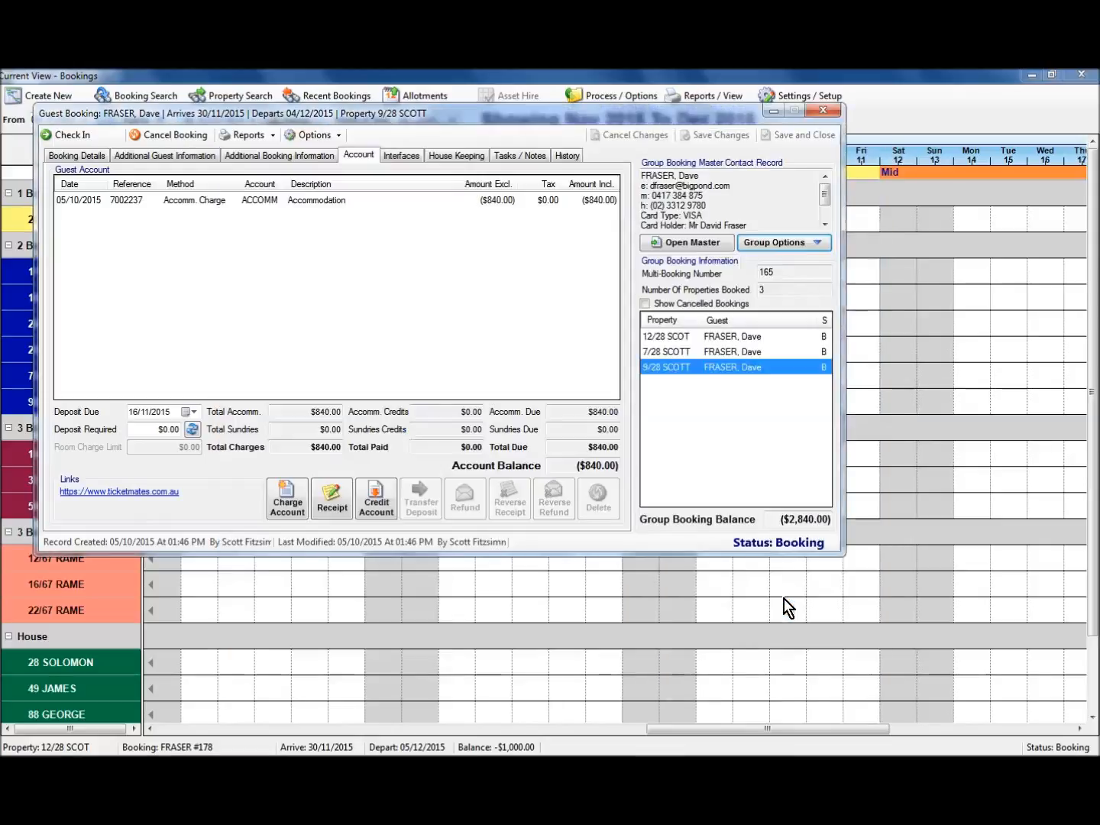
Record a $900.00 VISA card receipt for the group, crediting $300 to 9/28 SCOTT.
left_click(756, 243)
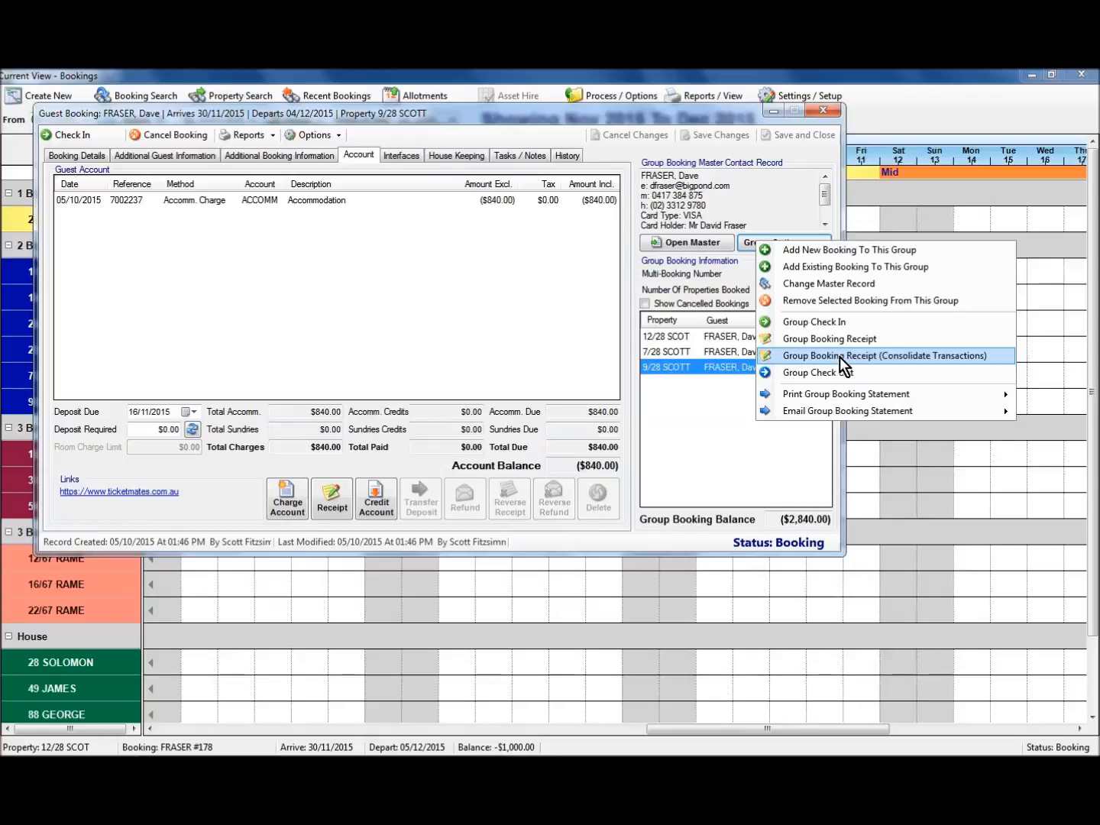
left_click(869, 356)
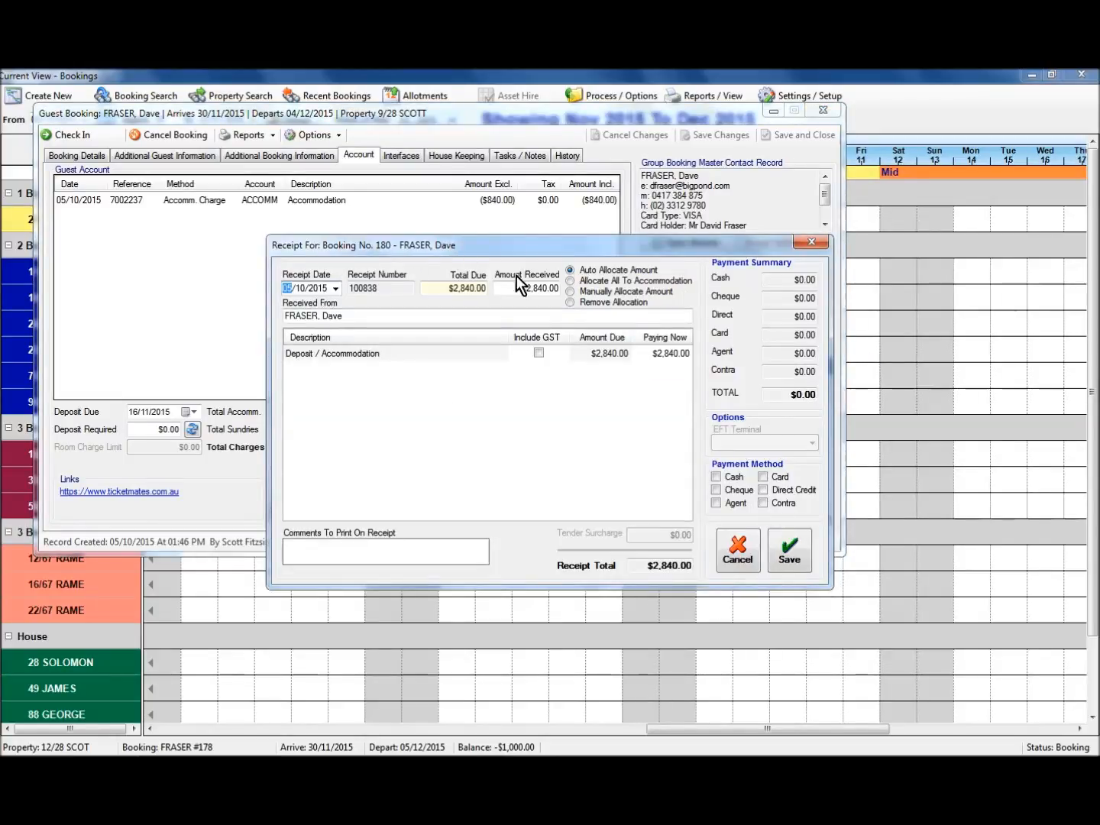
left_click(671, 354)
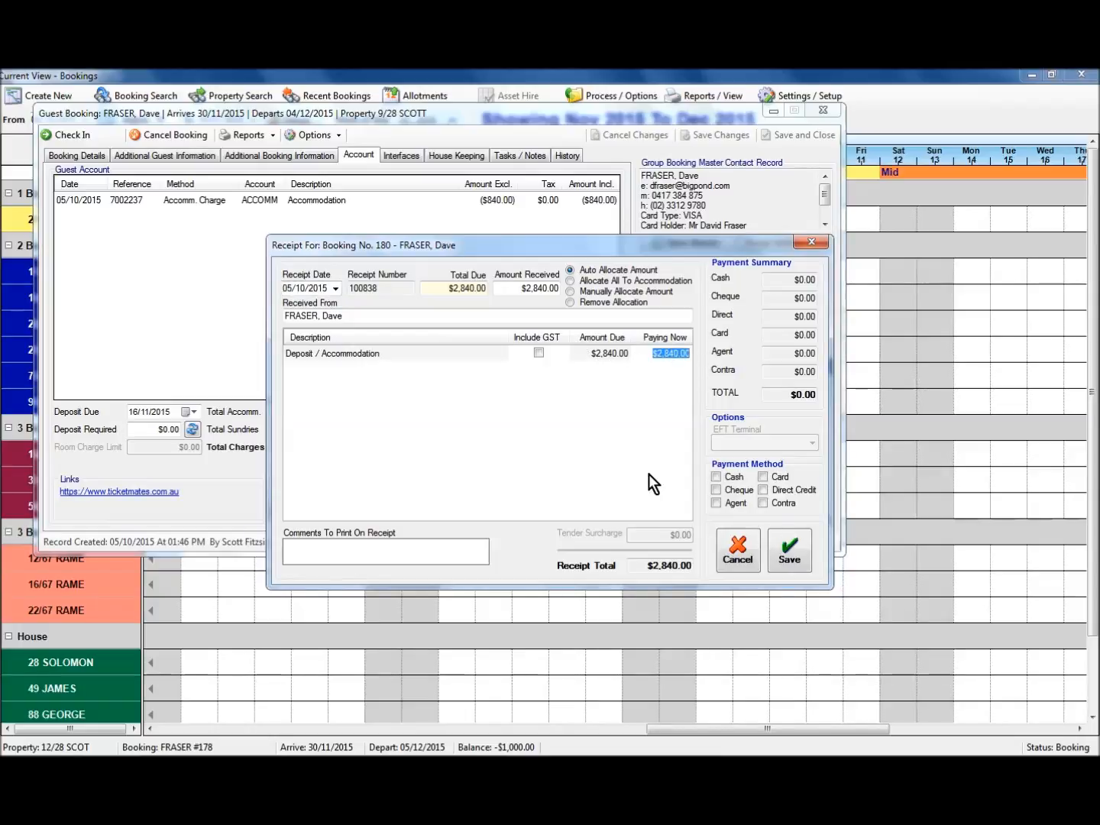
type("900")
key("Tab")
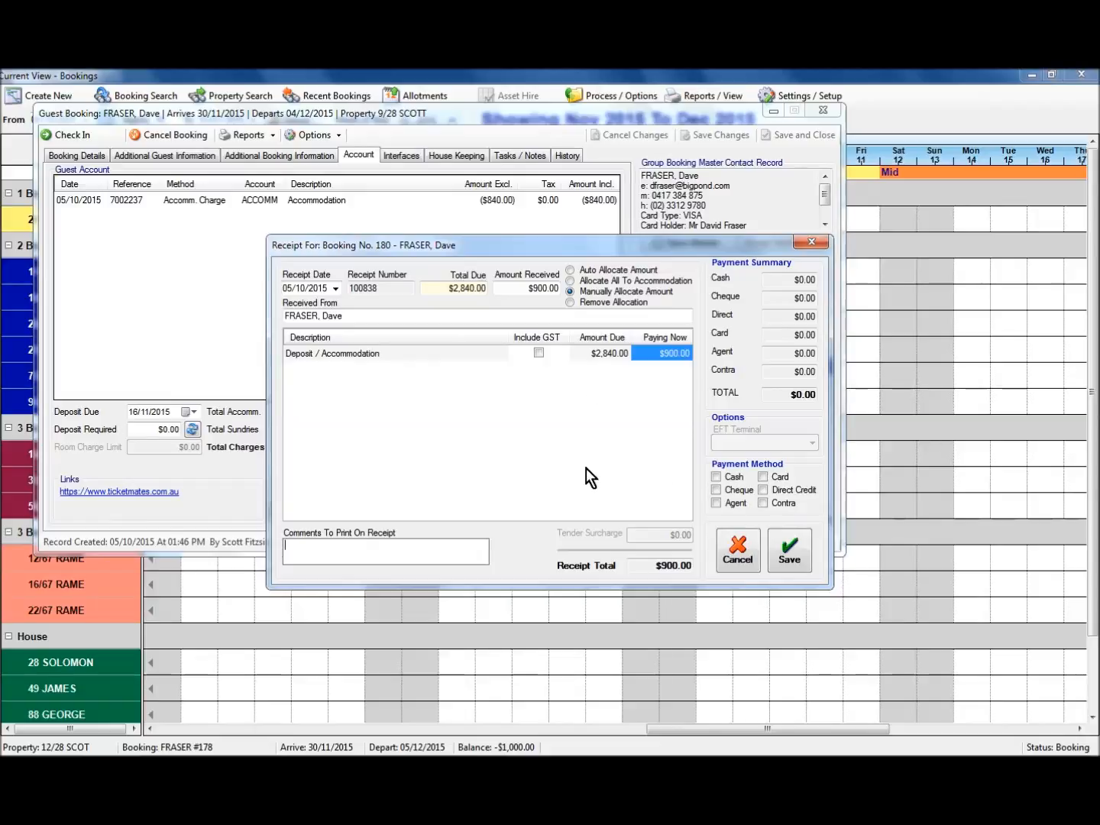
left_click(764, 477)
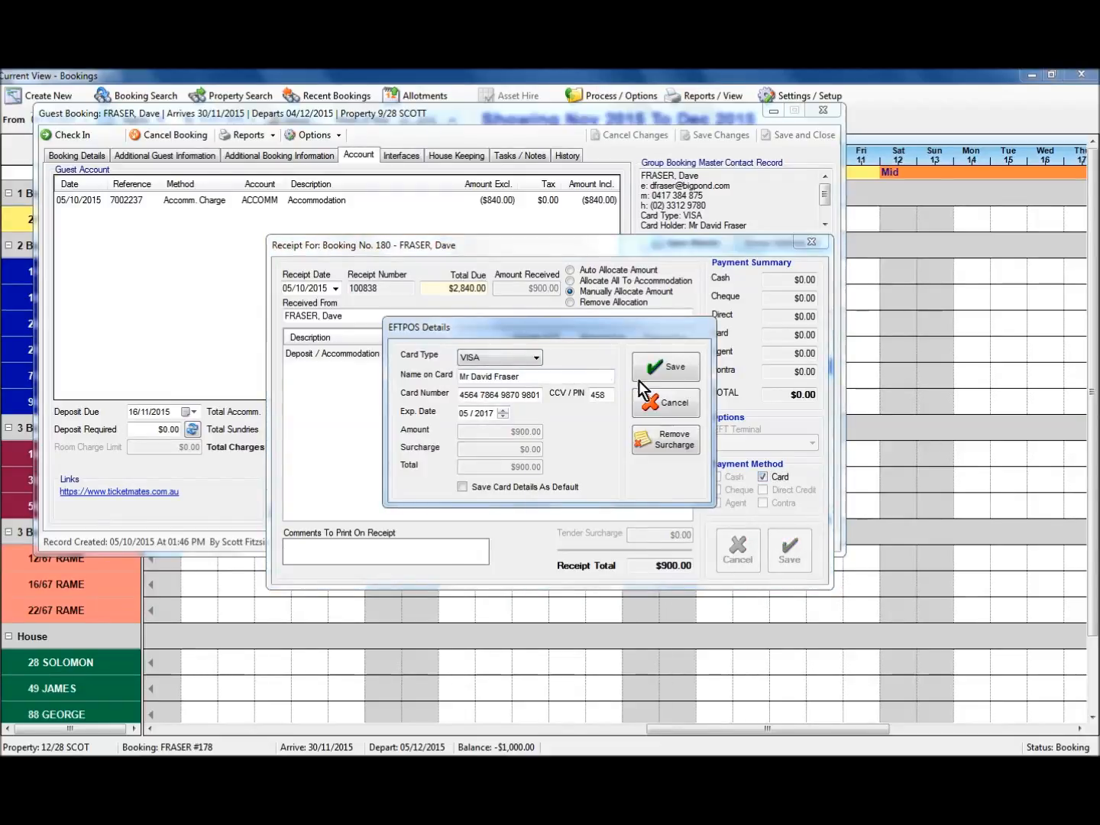
left_click(668, 368)
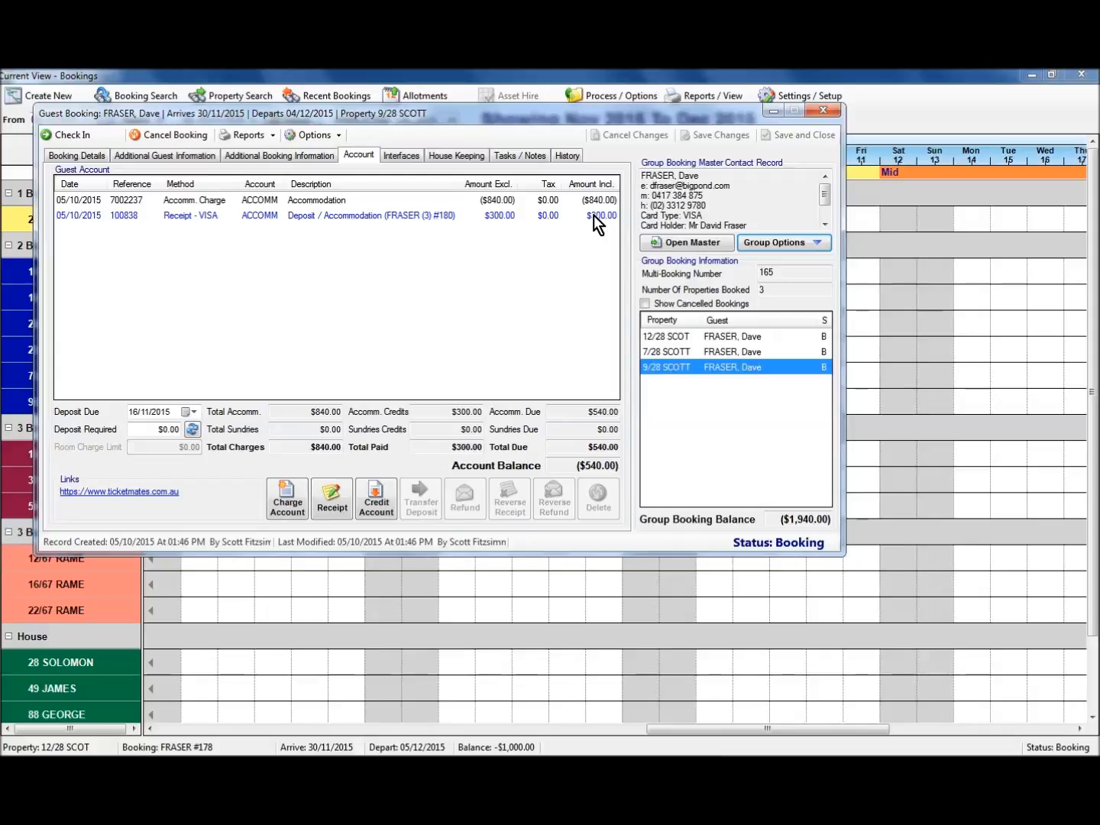
Check the 7/28 SCOTT account, then 12/28 SCOT's account showing $300.00 paid and $700.00 due.
left_click(680, 352)
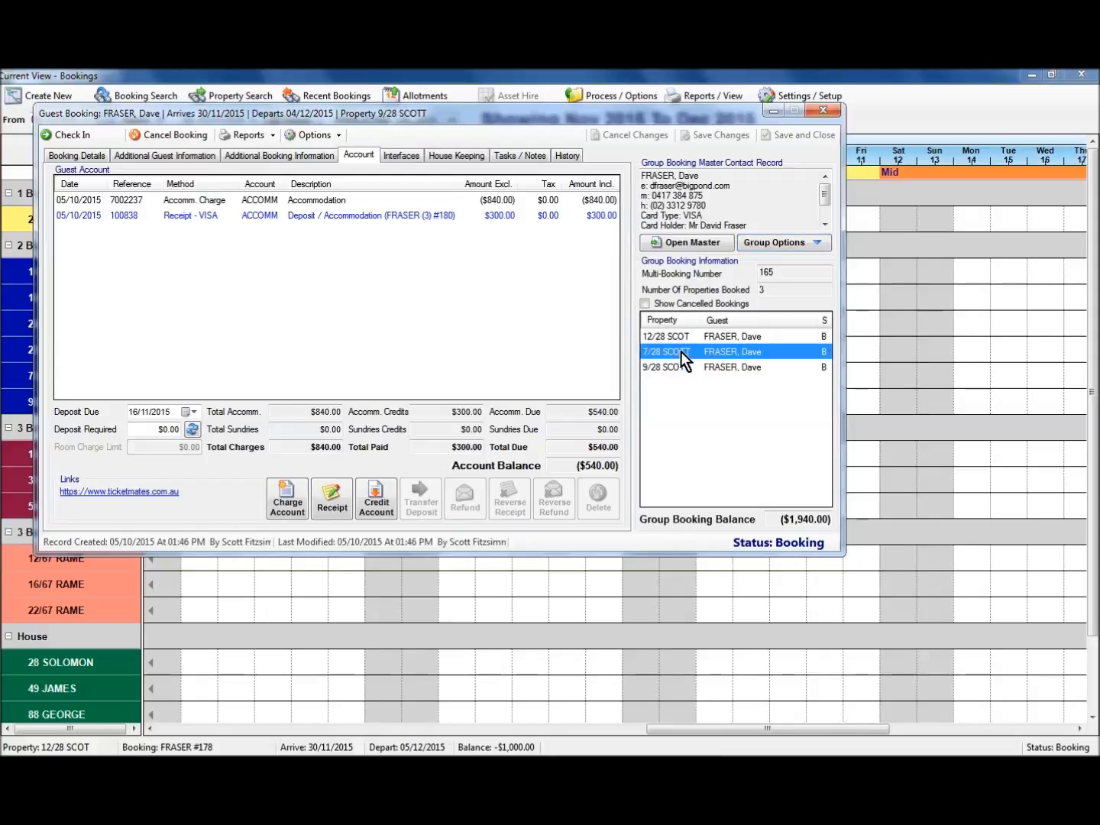
left_click(674, 337)
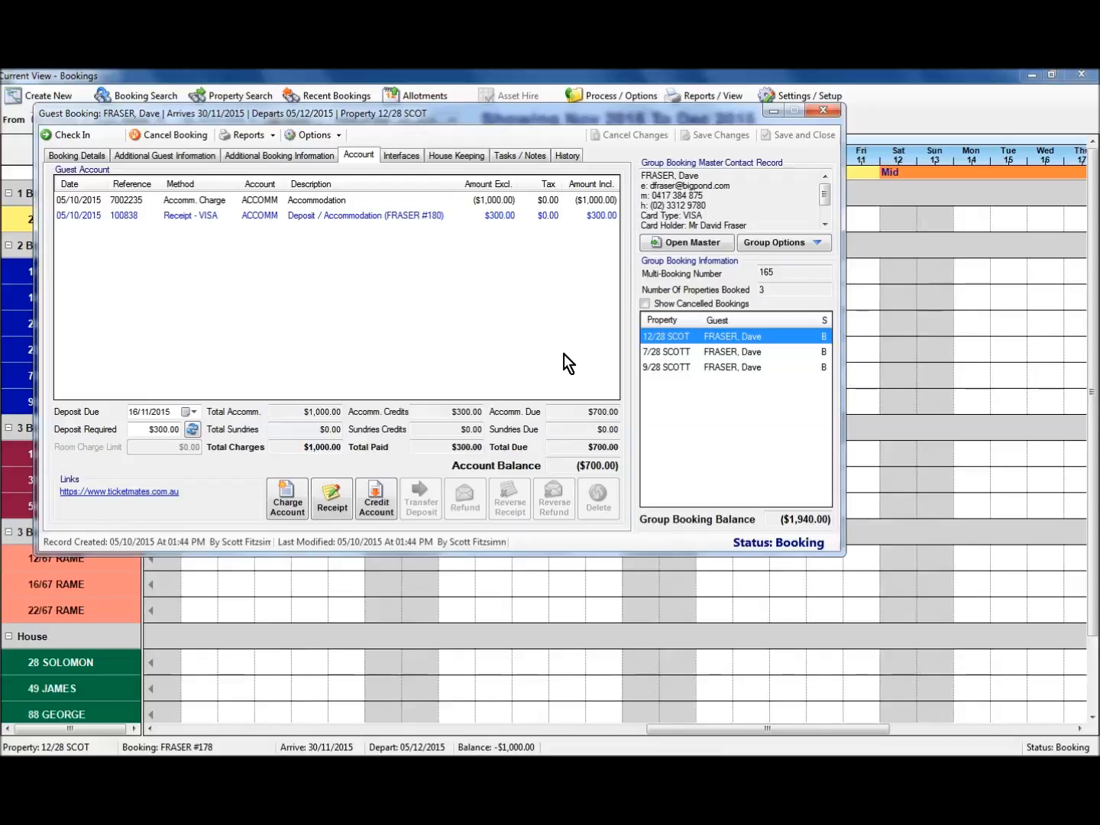
left_click(763, 242)
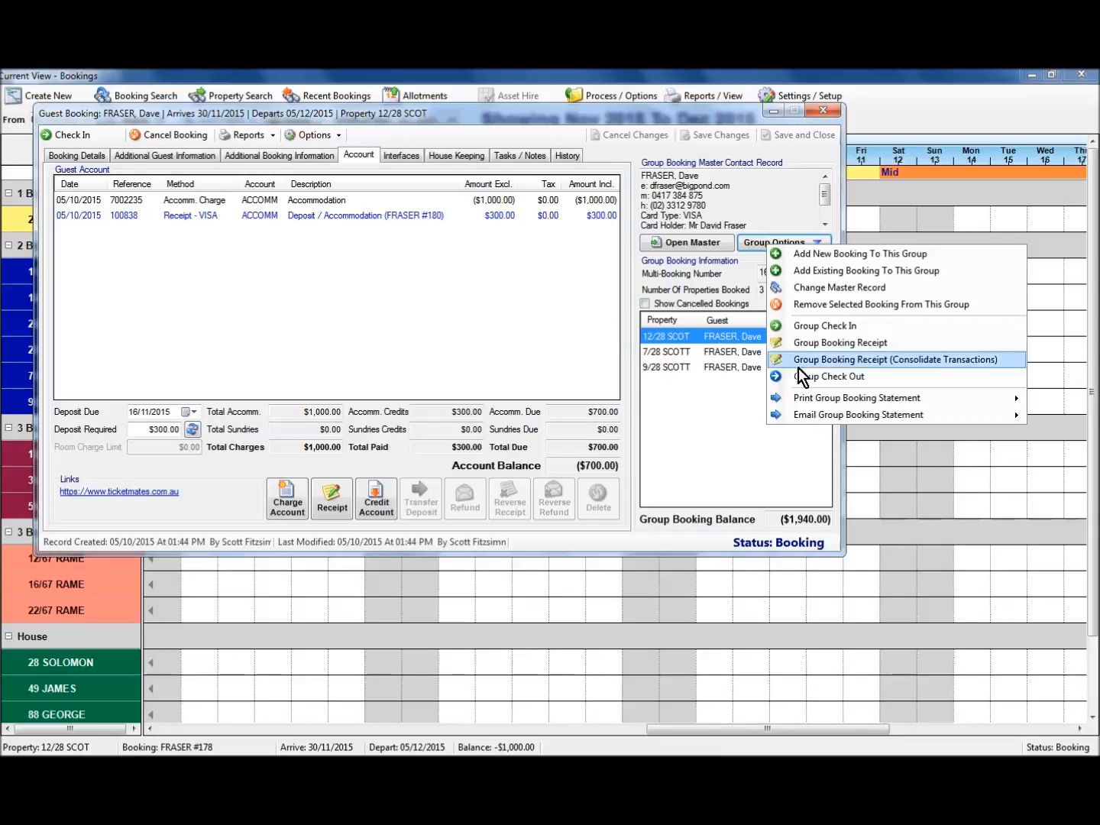
mouse_move(823, 401)
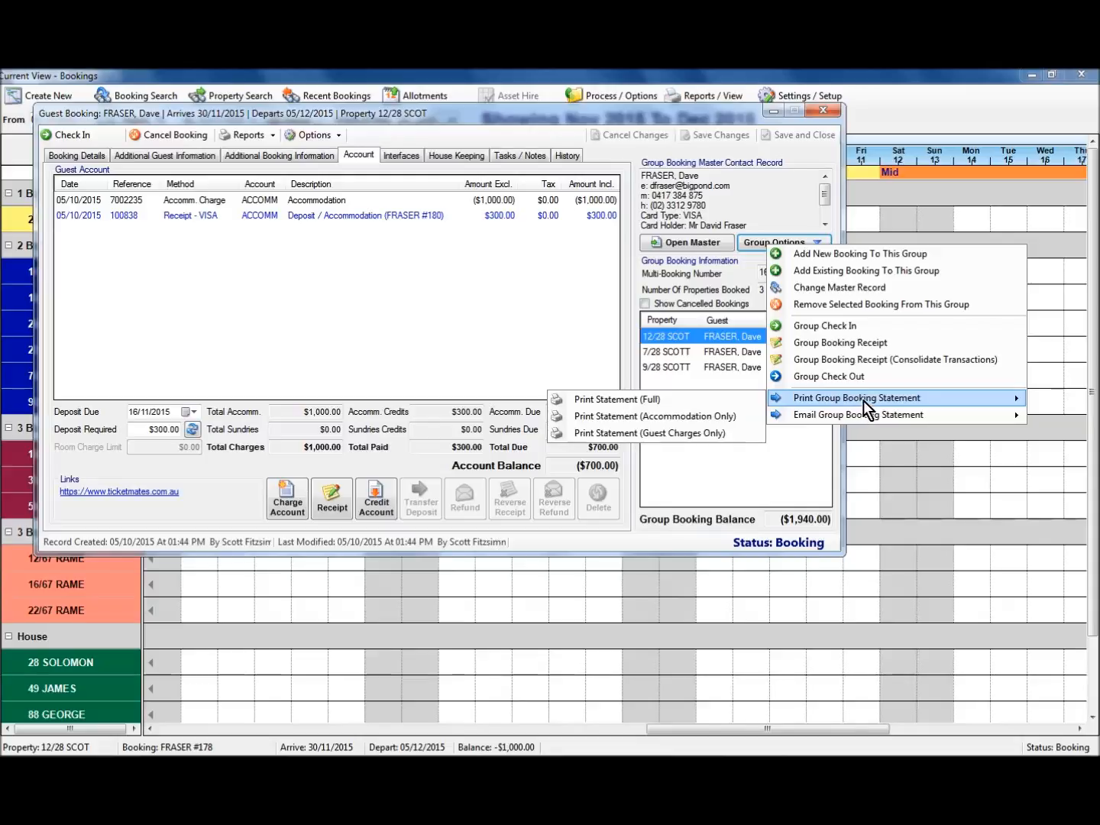
left_click(605, 400)
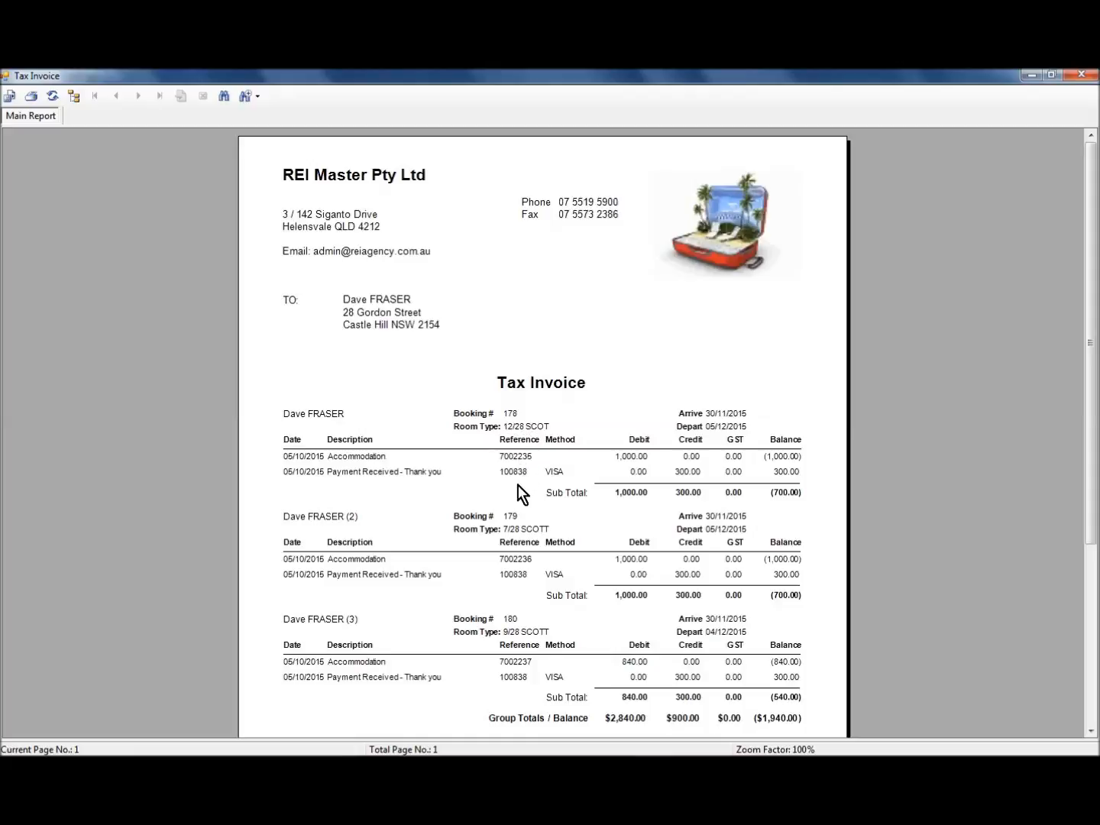
left_click(520, 577)
scroll(597, 566, "down", 1)
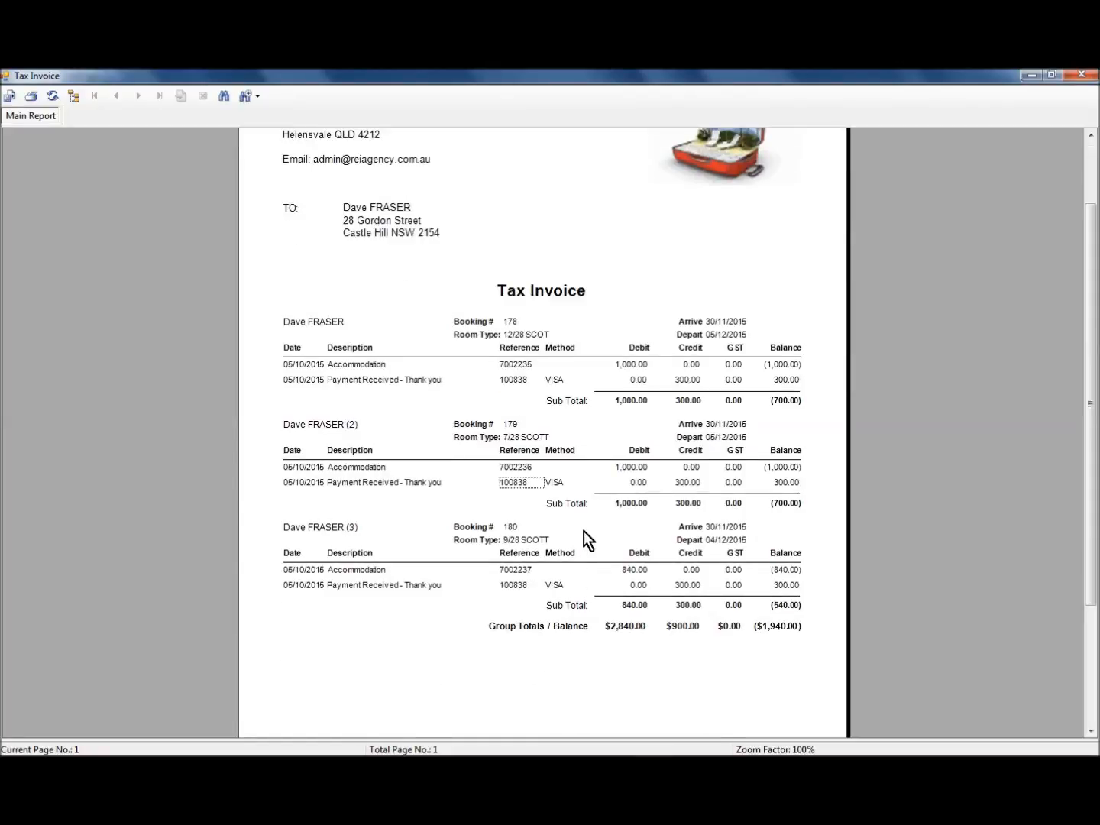
left_click(1082, 75)
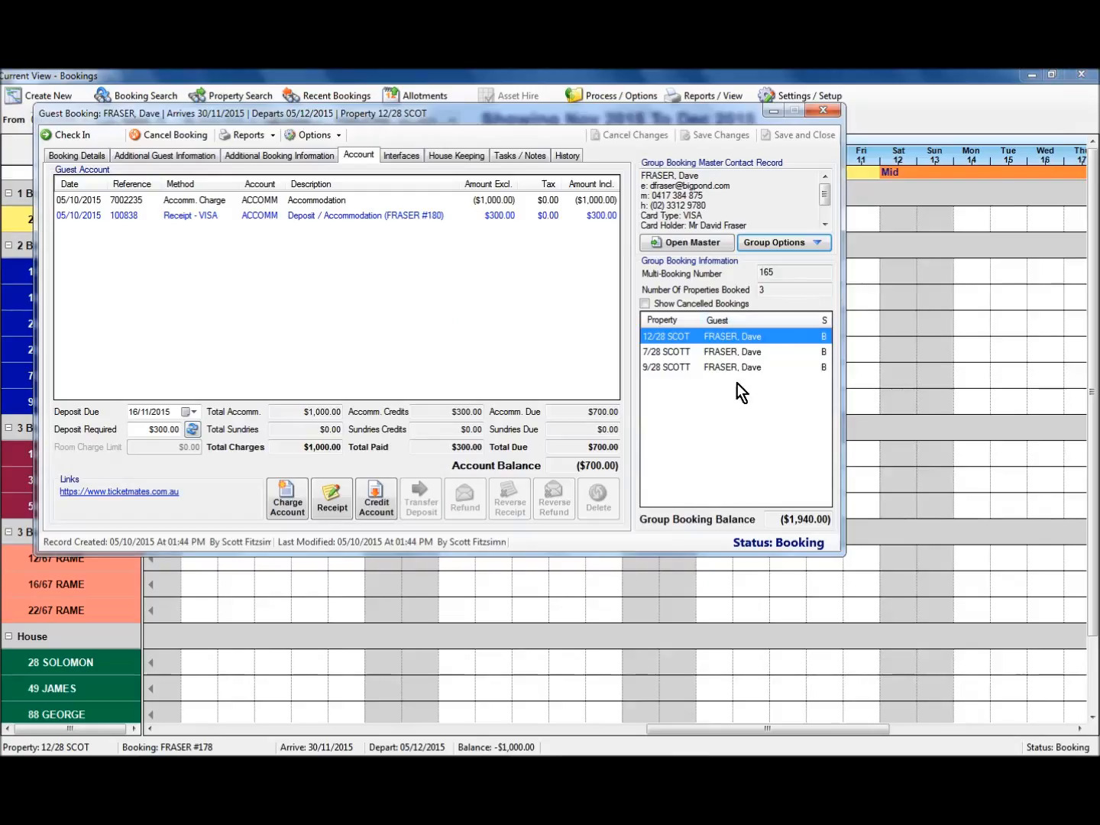
left_click(247, 136)
mouse_move(299, 225)
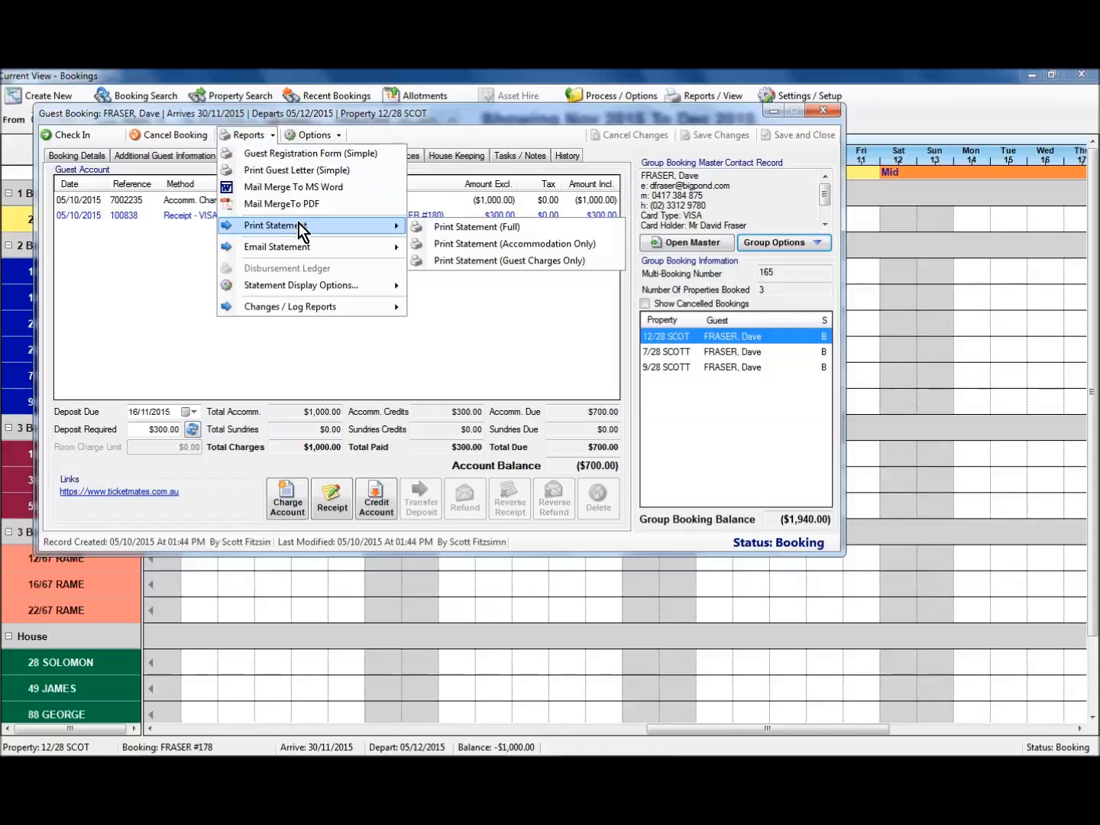
left_click(465, 228)
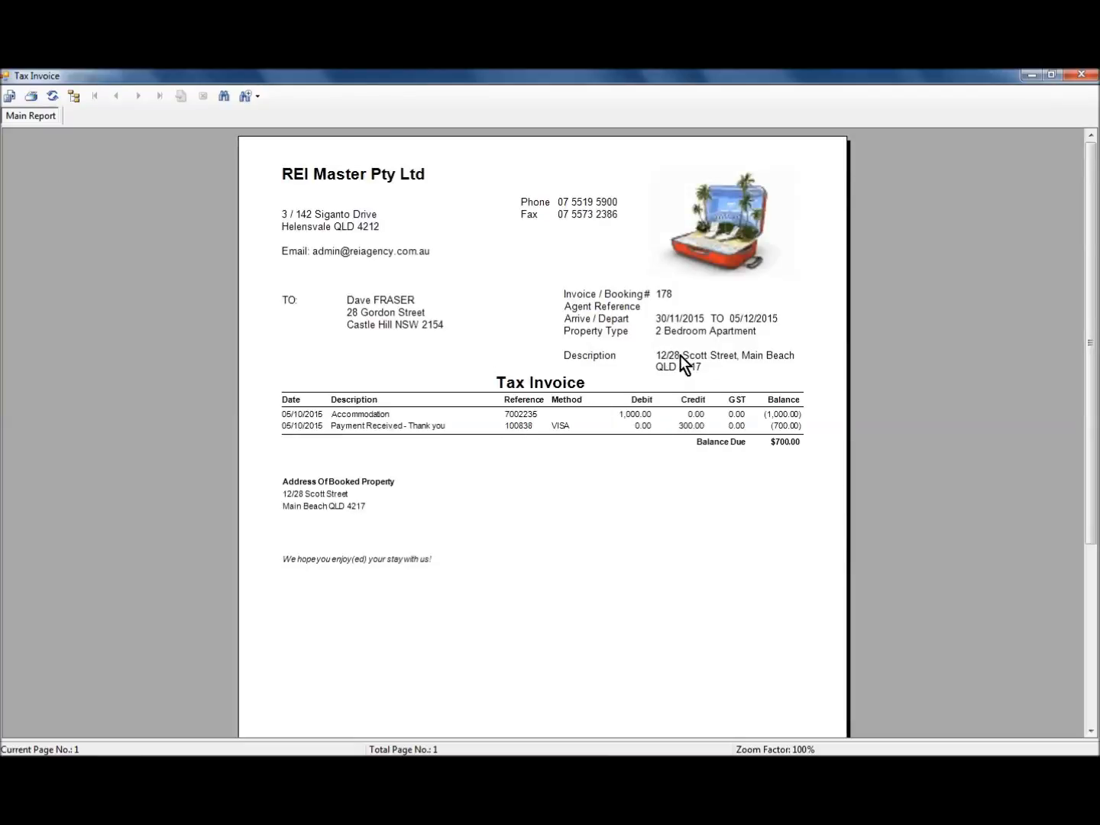
left_click(1082, 74)
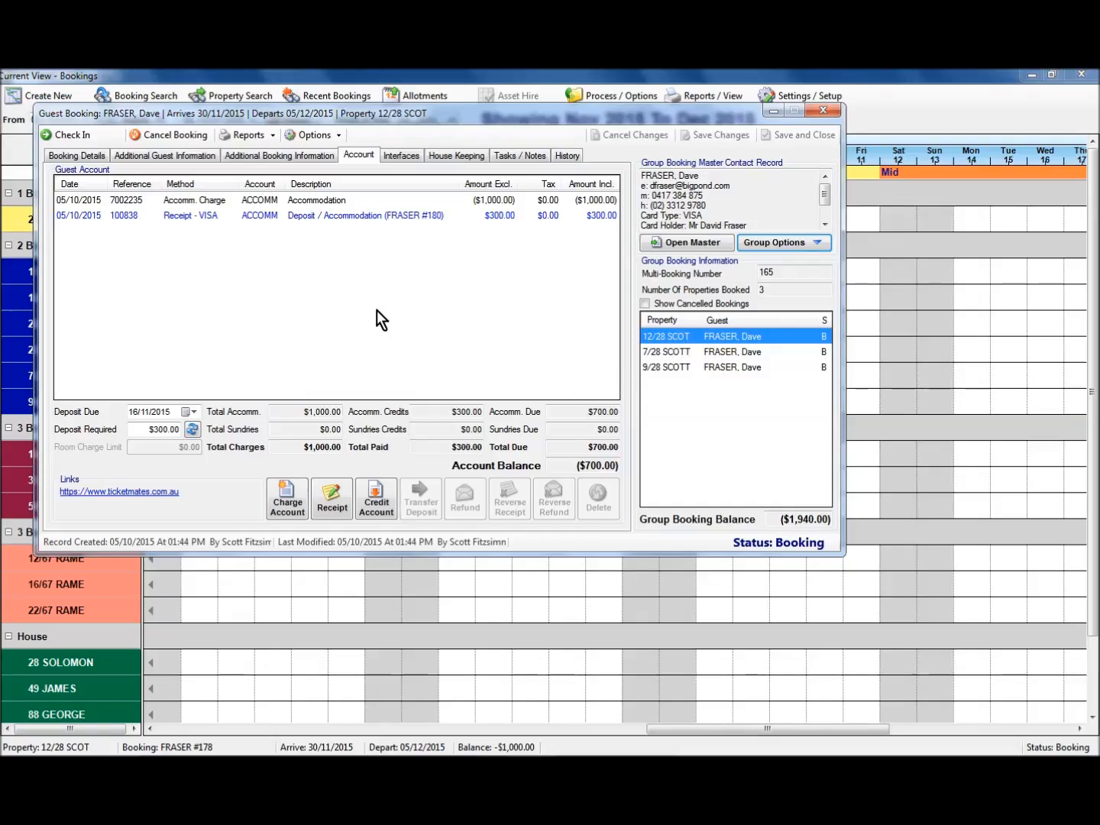
Close the Fraser guest booking window to return to the November–December 2015 grid.
left_click(821, 111)
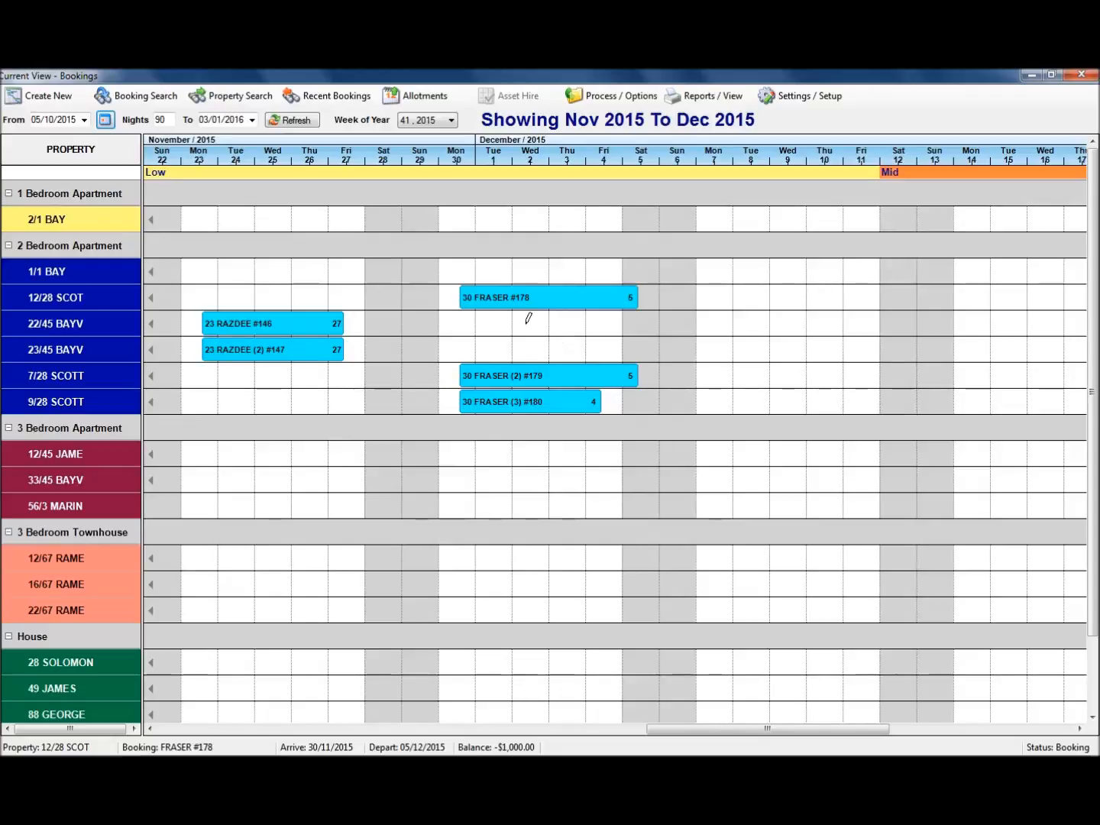
left_click(45, 99)
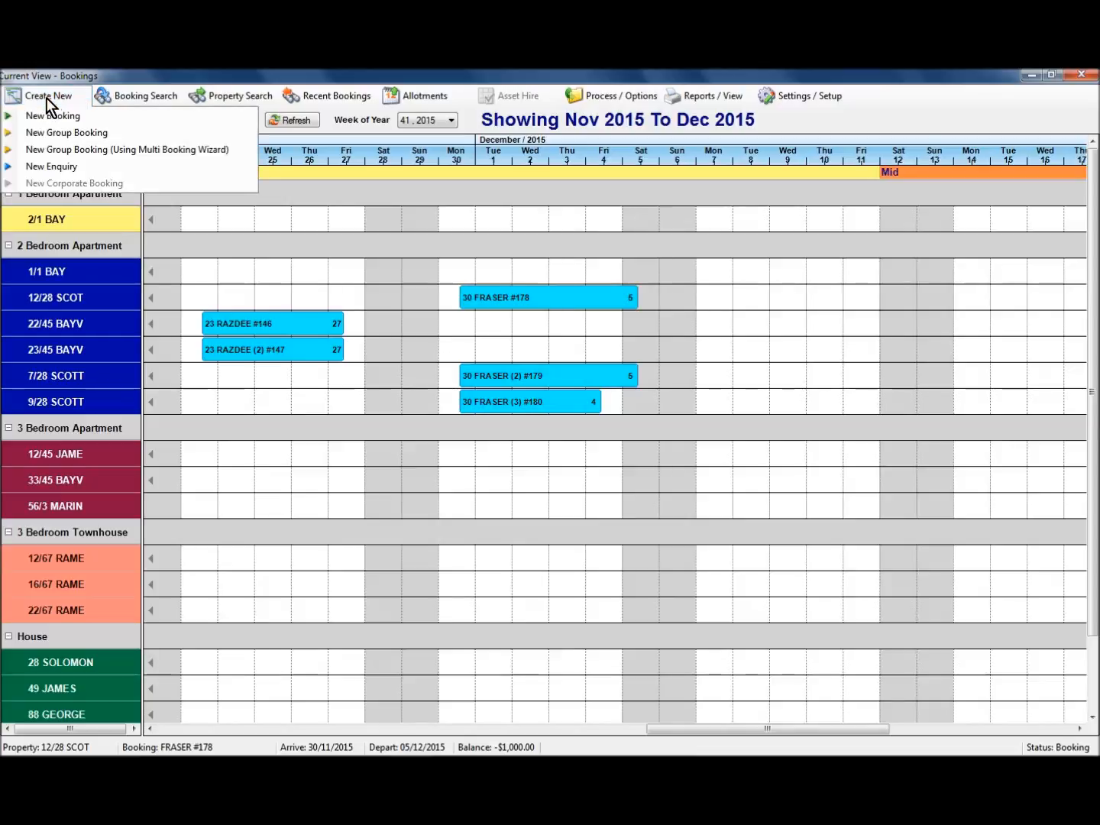
Start a wizard group booking arriving 14 December 2015 for 5 nights, 3 rooms, 8 guests.
left_click(183, 154)
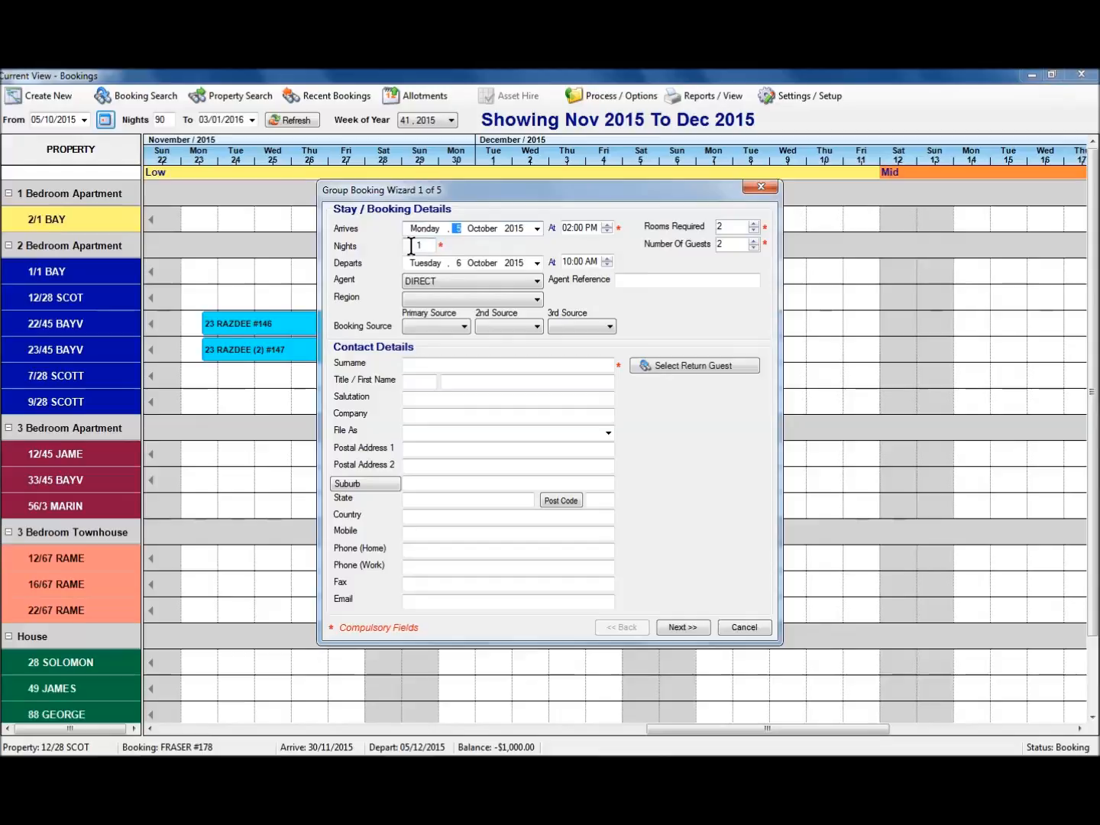
left_click(538, 230)
left_click(565, 249)
left_click(566, 250)
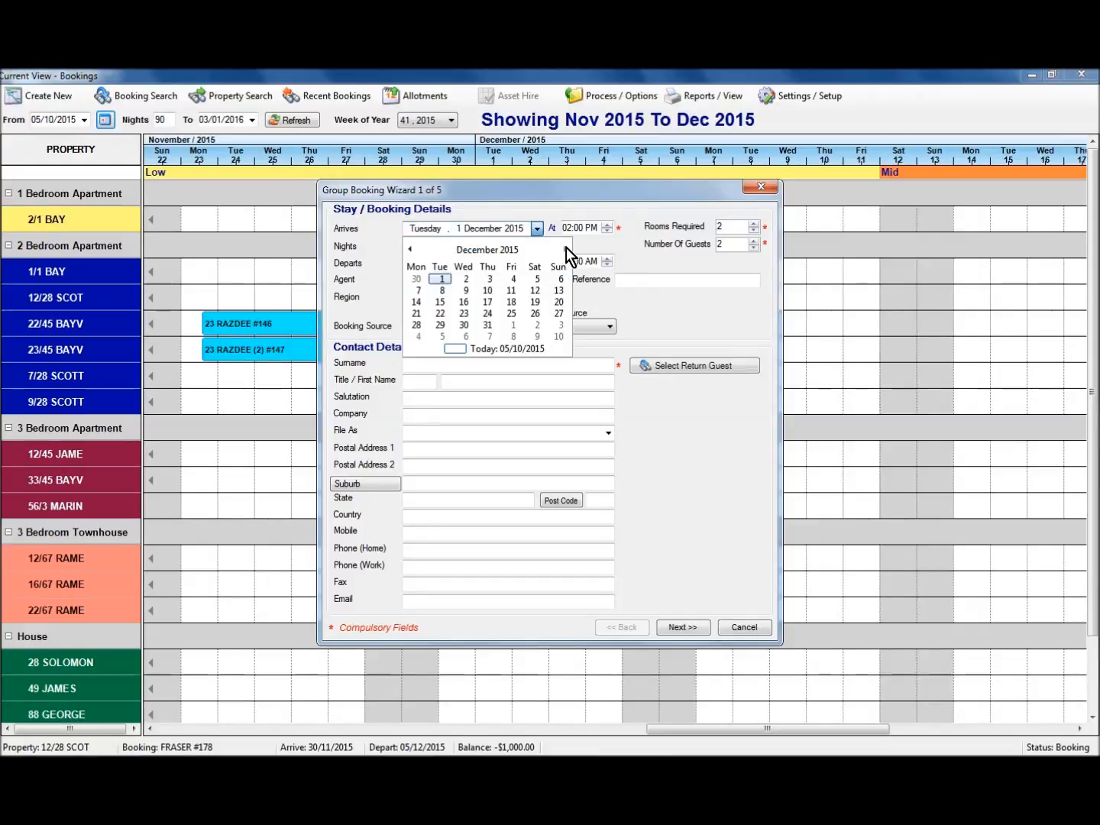
left_click(416, 303)
left_click(412, 249)
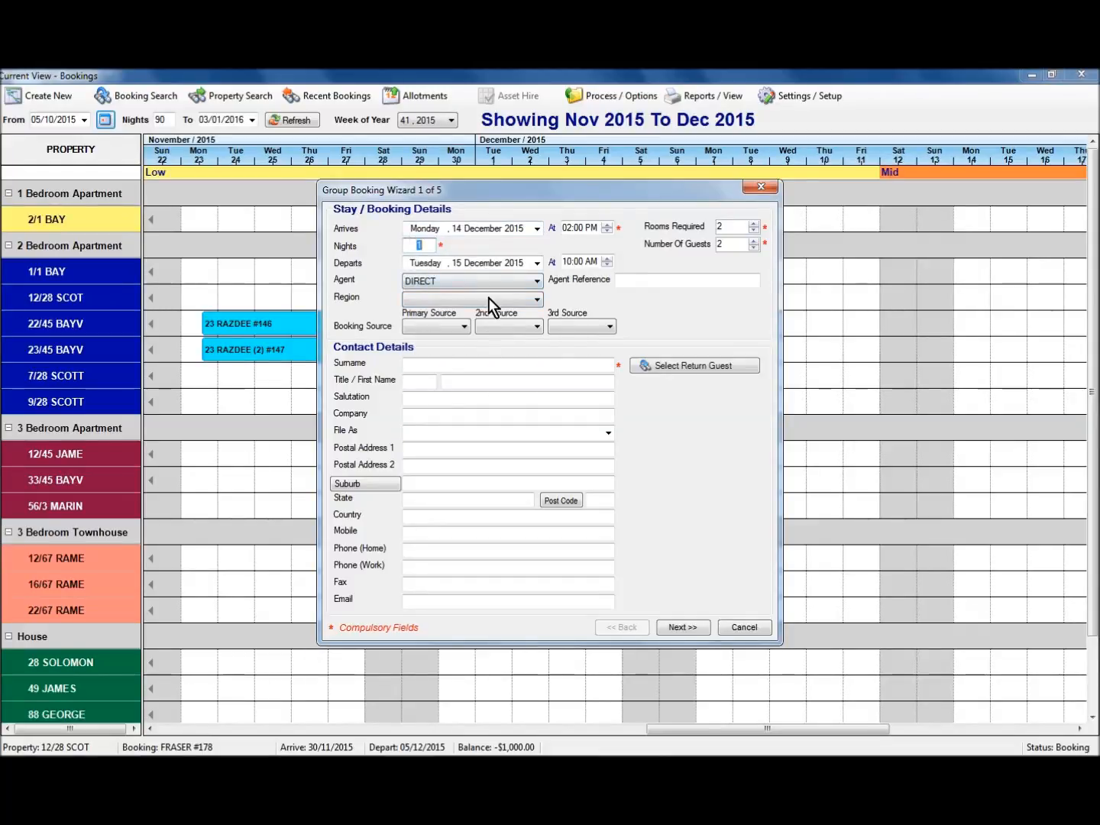
type("5")
key("Tab")
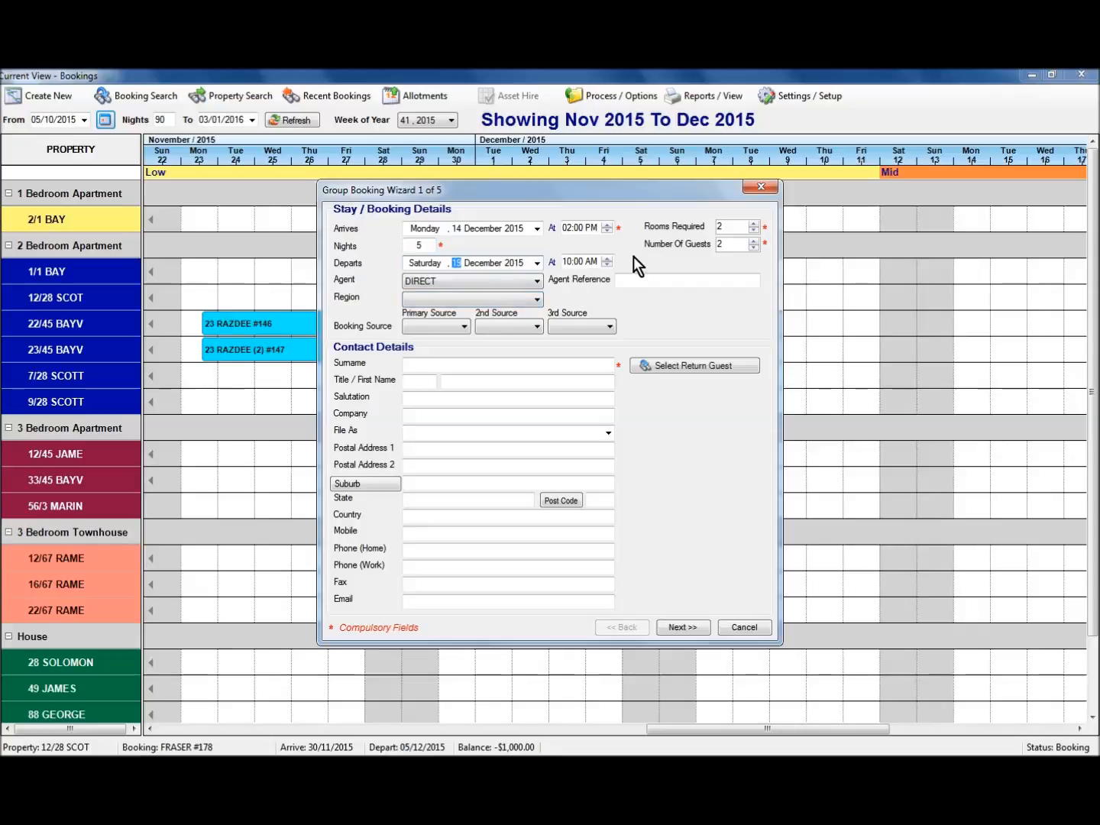
left_click(754, 223)
left_click(444, 328)
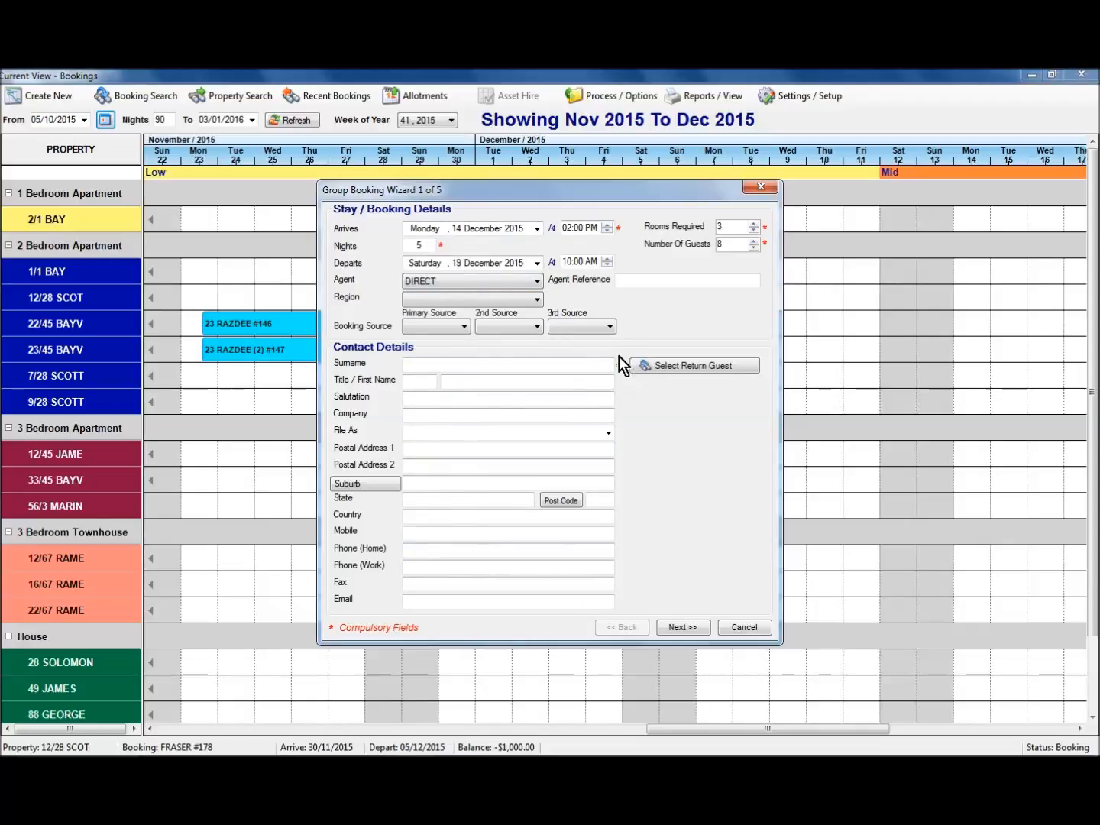
Set the booking contact to the returning guest Frasers Boating.
left_click(672, 367)
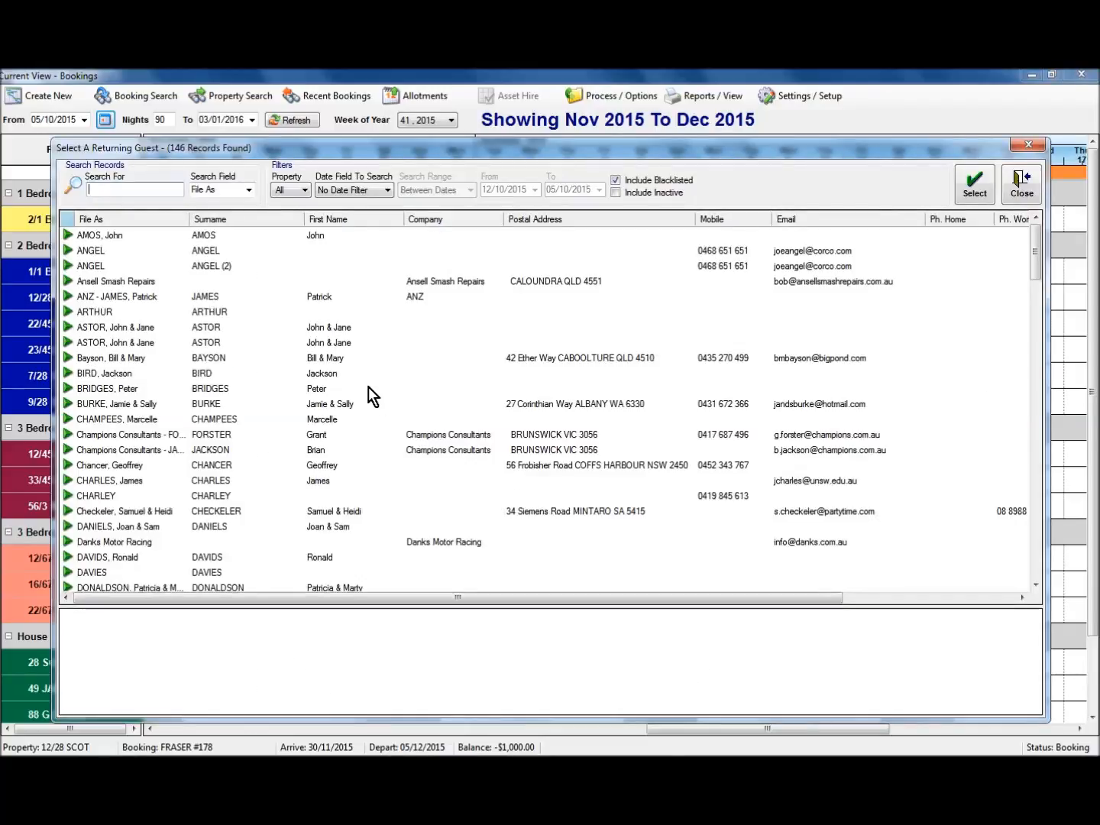
type("fr")
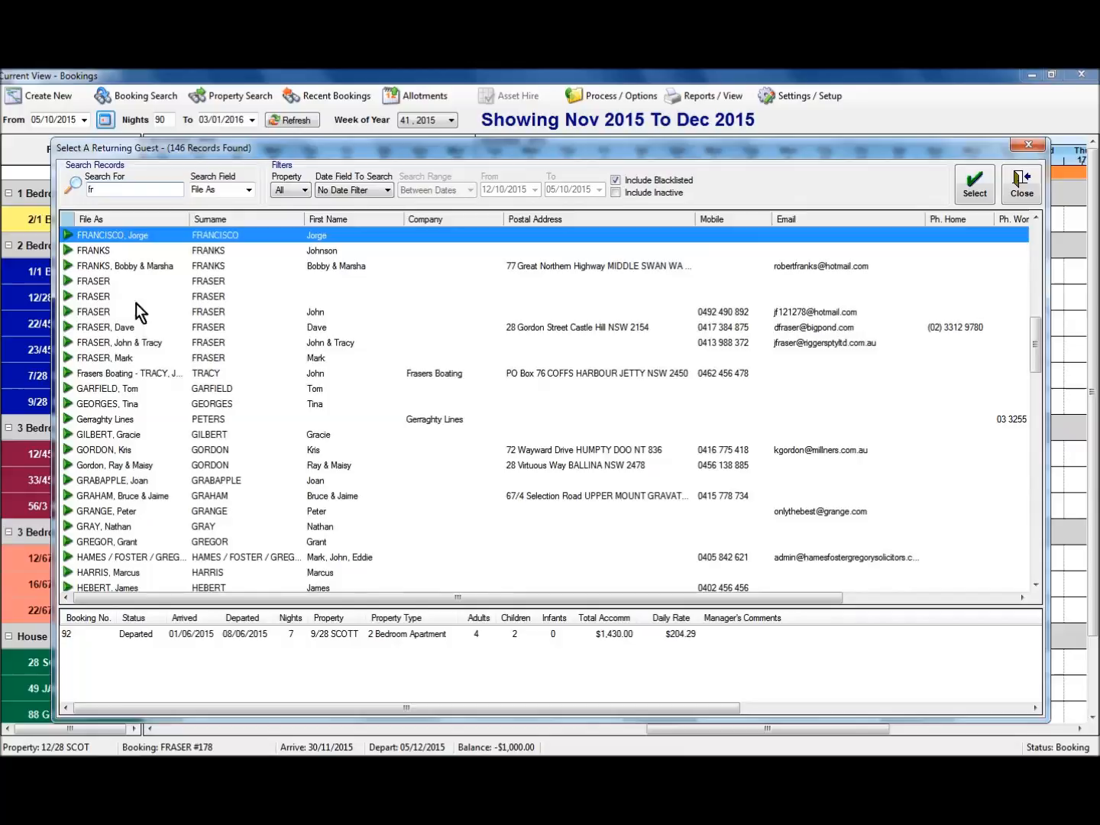
left_click(142, 373)
left_click(975, 184)
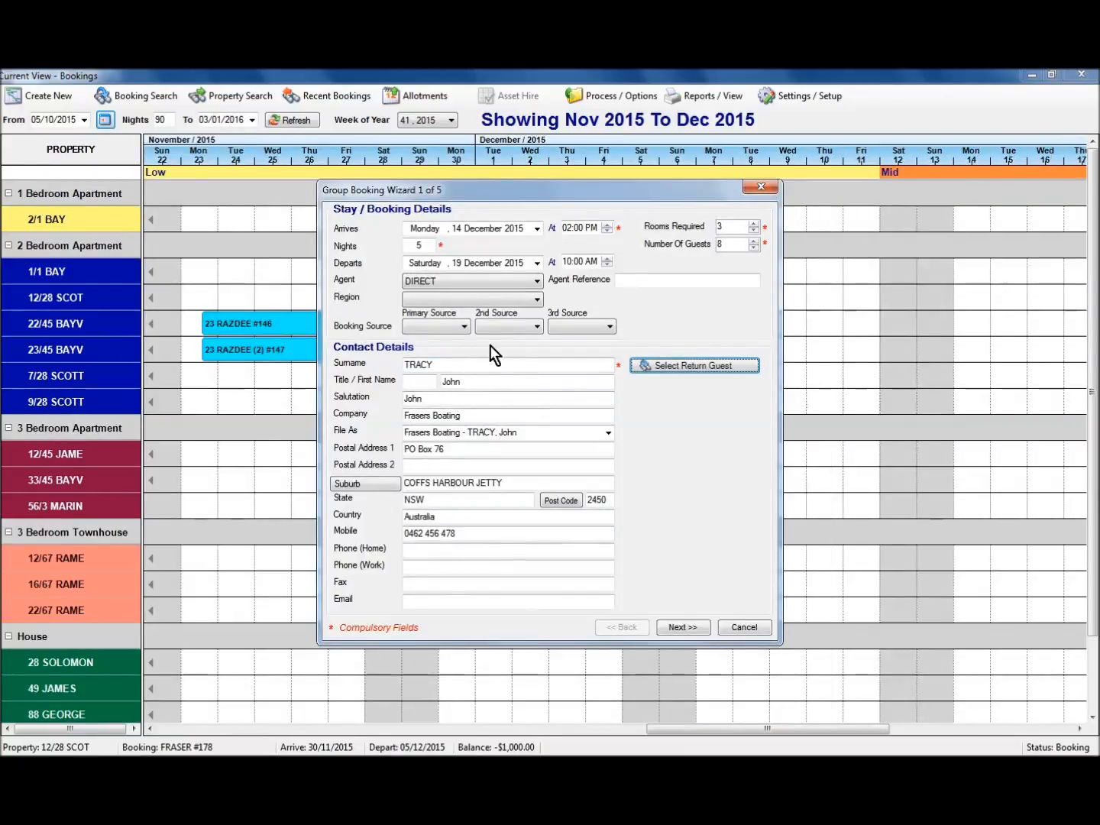
Set region to New South Wales and primary source to Return Guest, then continue.
left_click(439, 302)
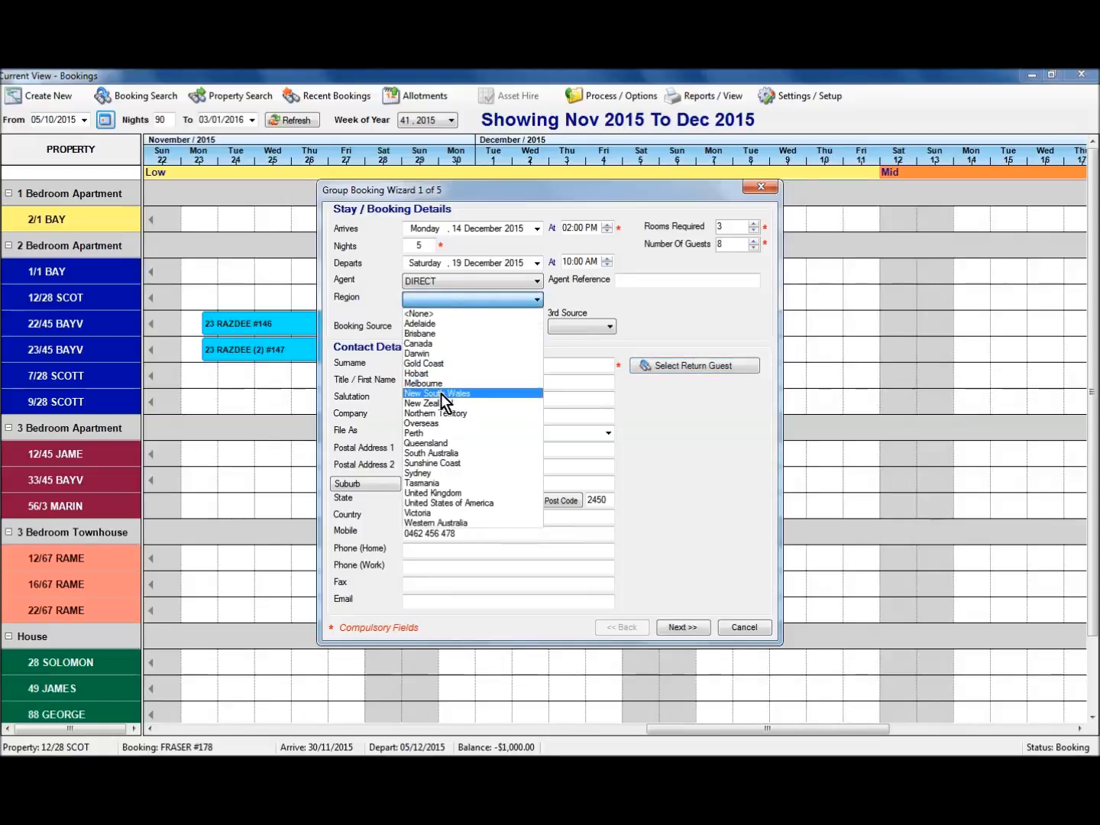
left_click(441, 394)
left_click(439, 324)
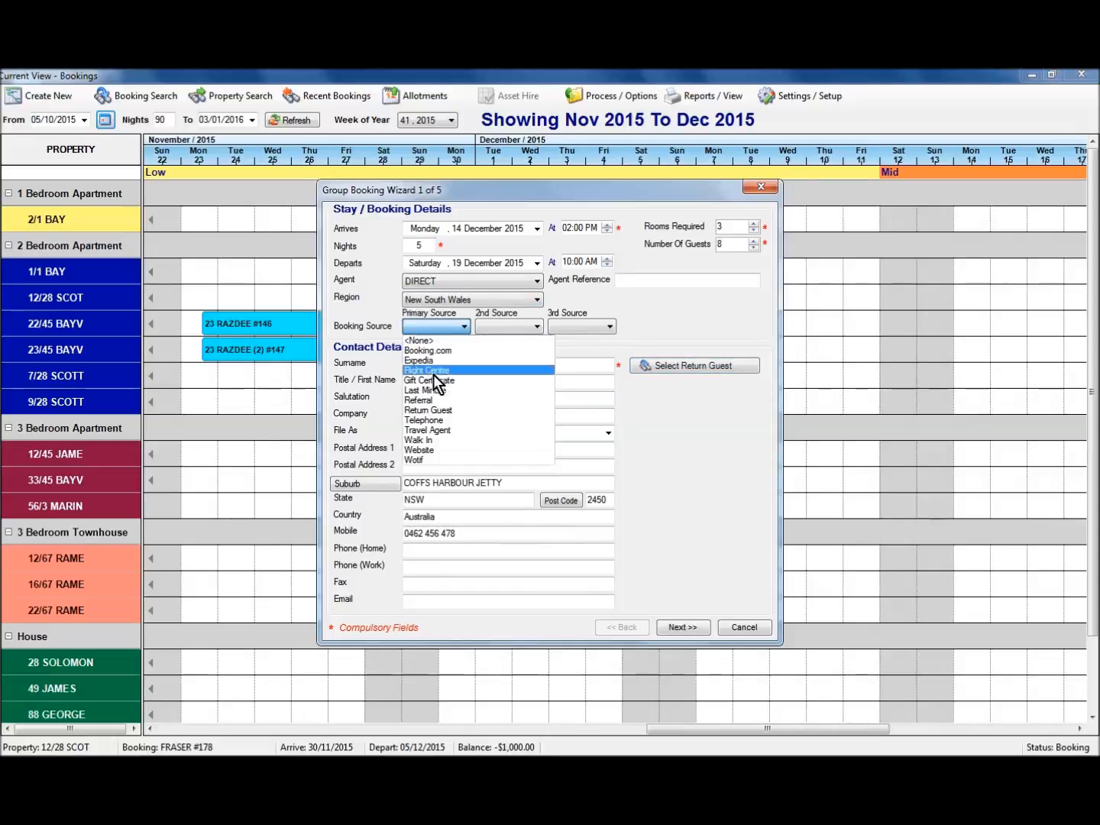
left_click(437, 410)
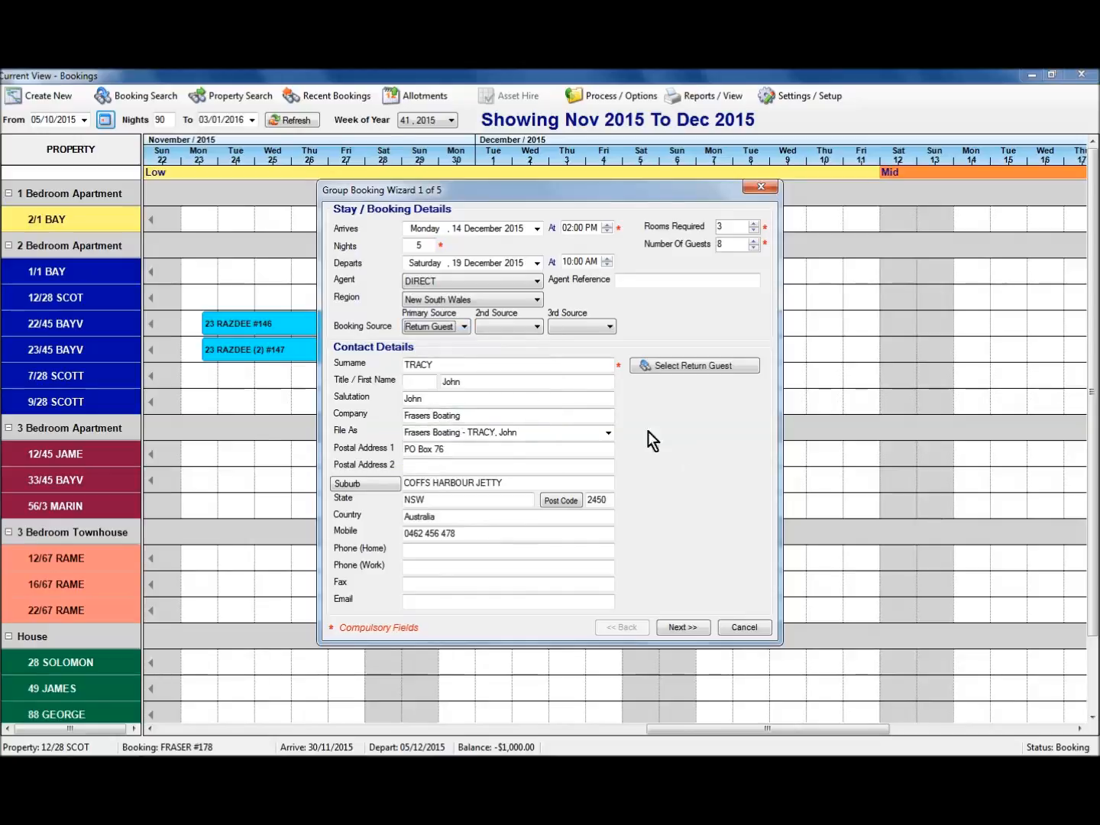
left_click(671, 629)
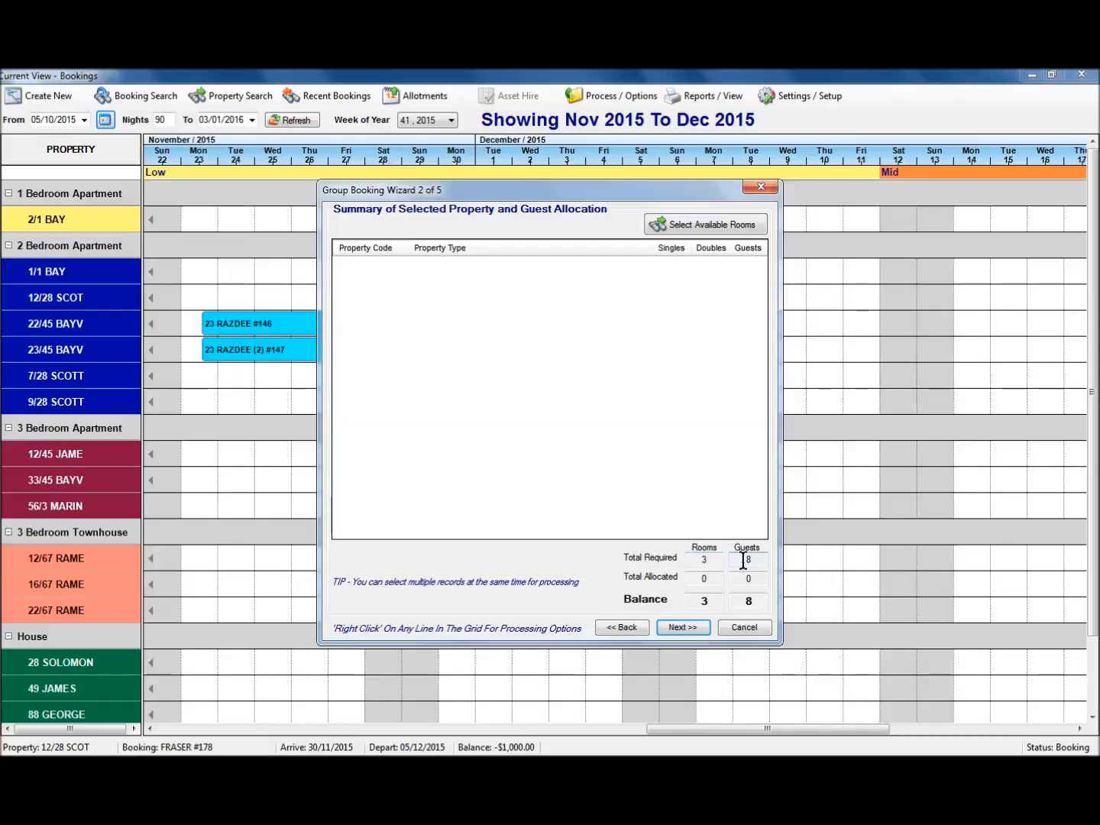
Allocate properties 2/1 BAY, 1/1 BAY and 12/28 SCOT to the group booking.
left_click(697, 227)
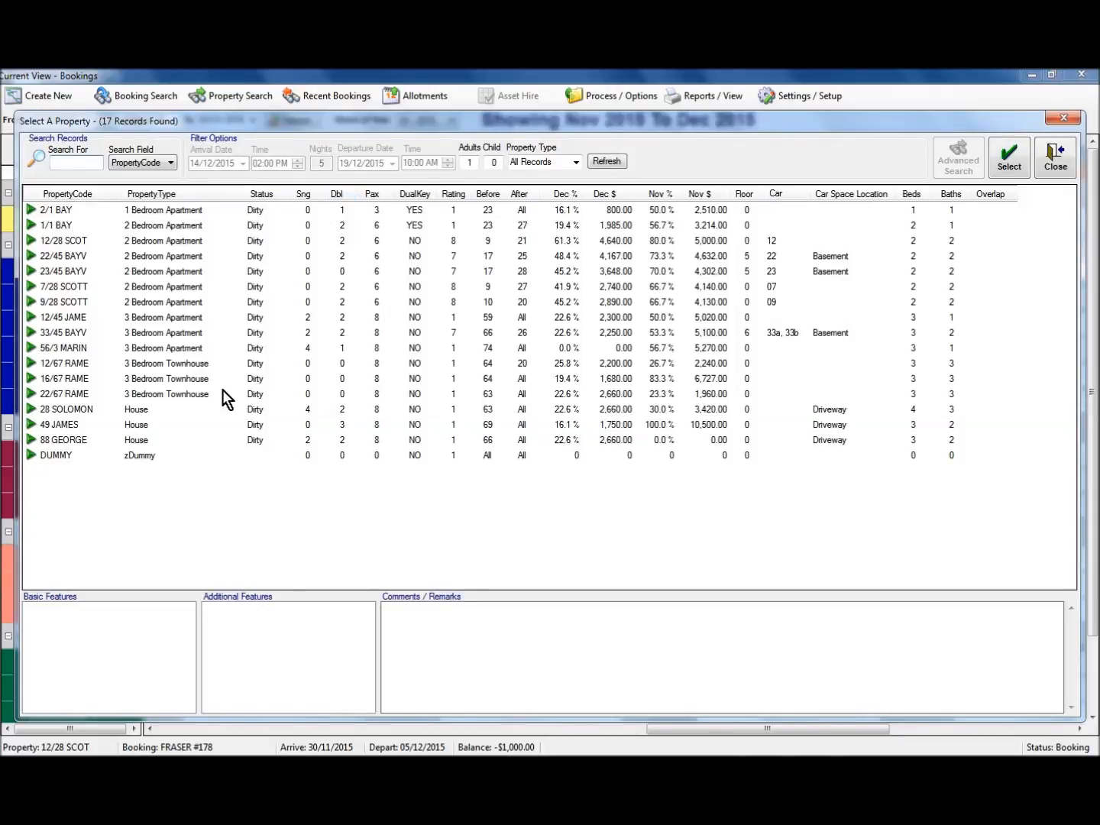
left_click(159, 210)
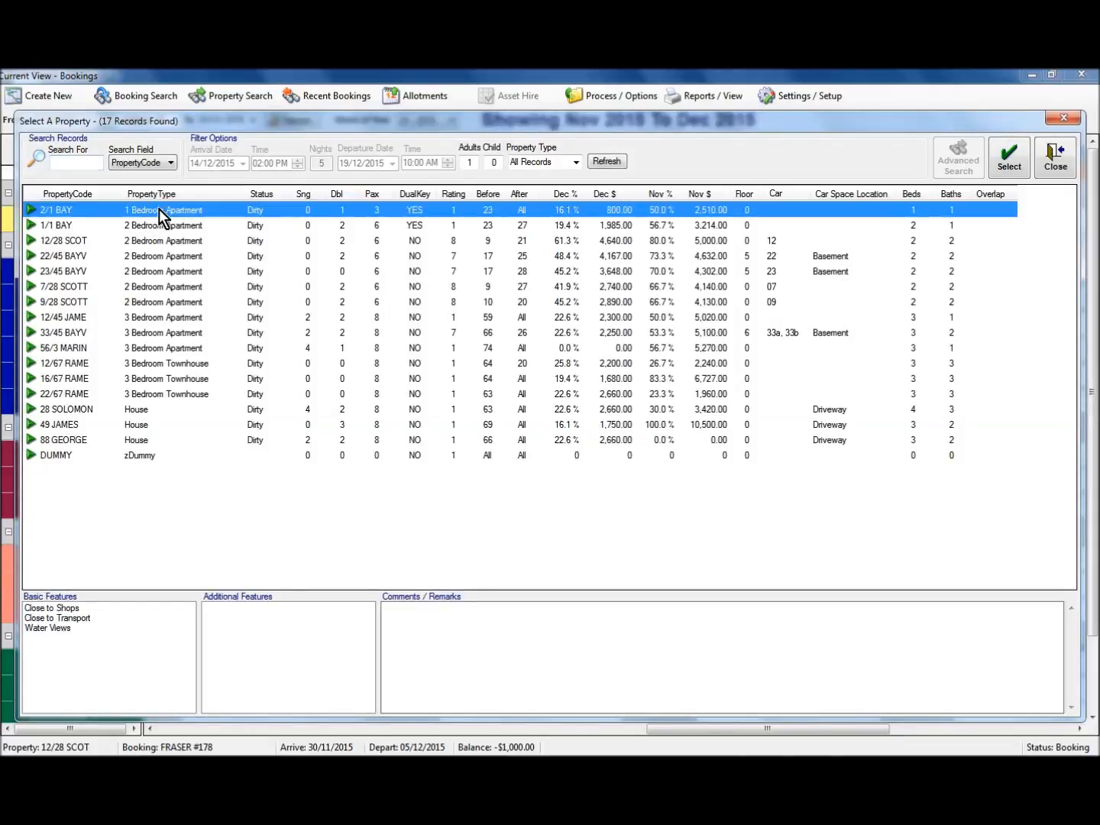
left_click(159, 228, "ctrl")
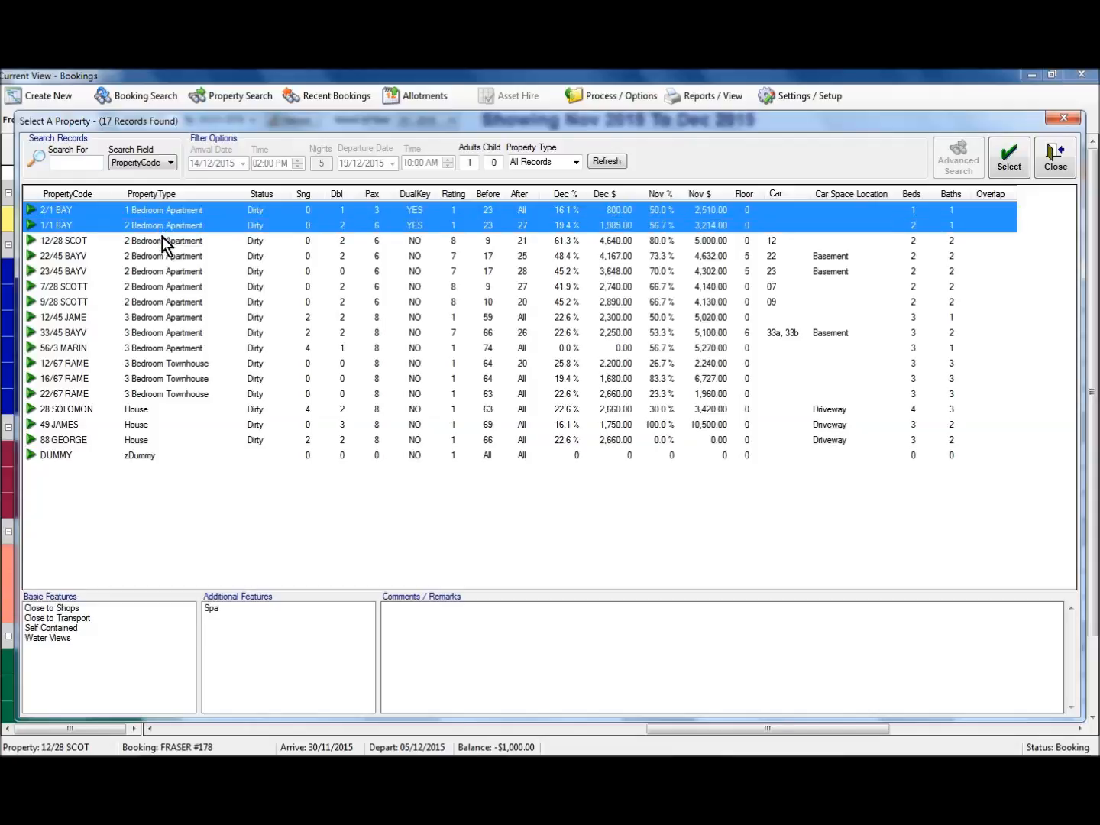
left_click(160, 241, "ctrl")
left_click(1009, 158)
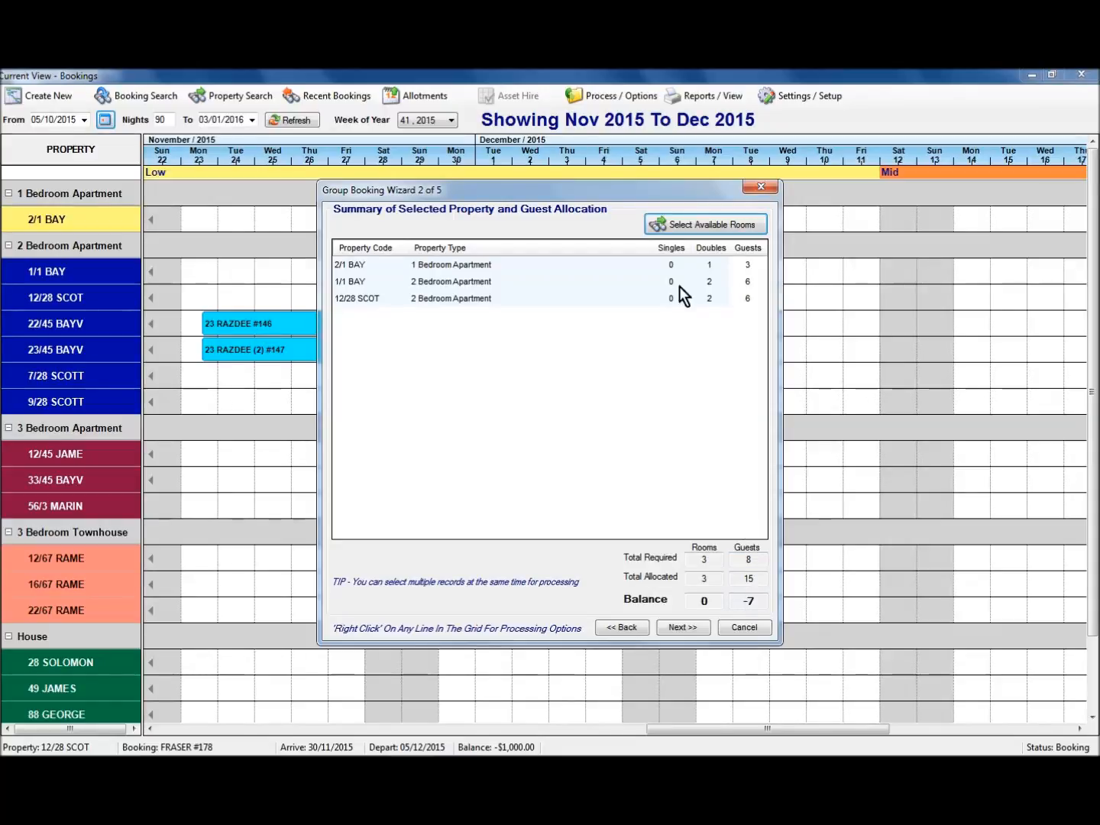
Set guest counts to 1 for 2/1 BAY, 4 for 1/1 BAY, and 3 for 12/28 SCOT.
left_click(749, 265)
right_click(751, 265)
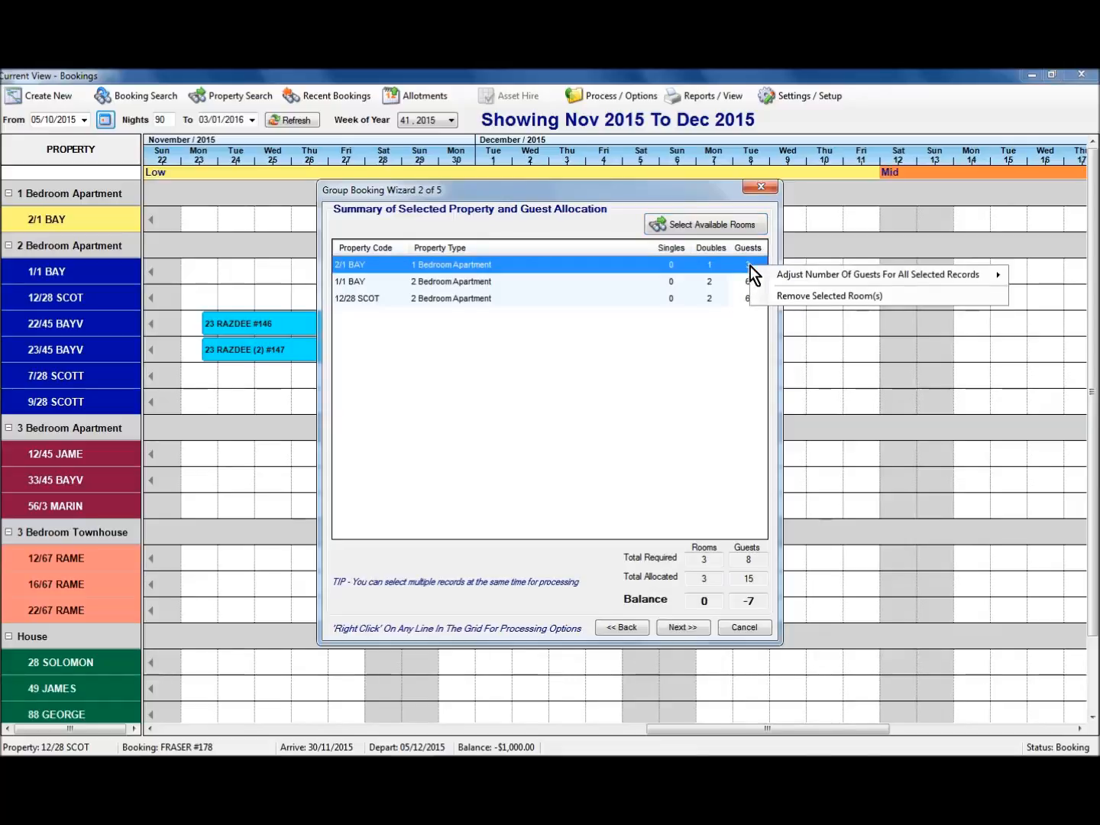
mouse_move(800, 277)
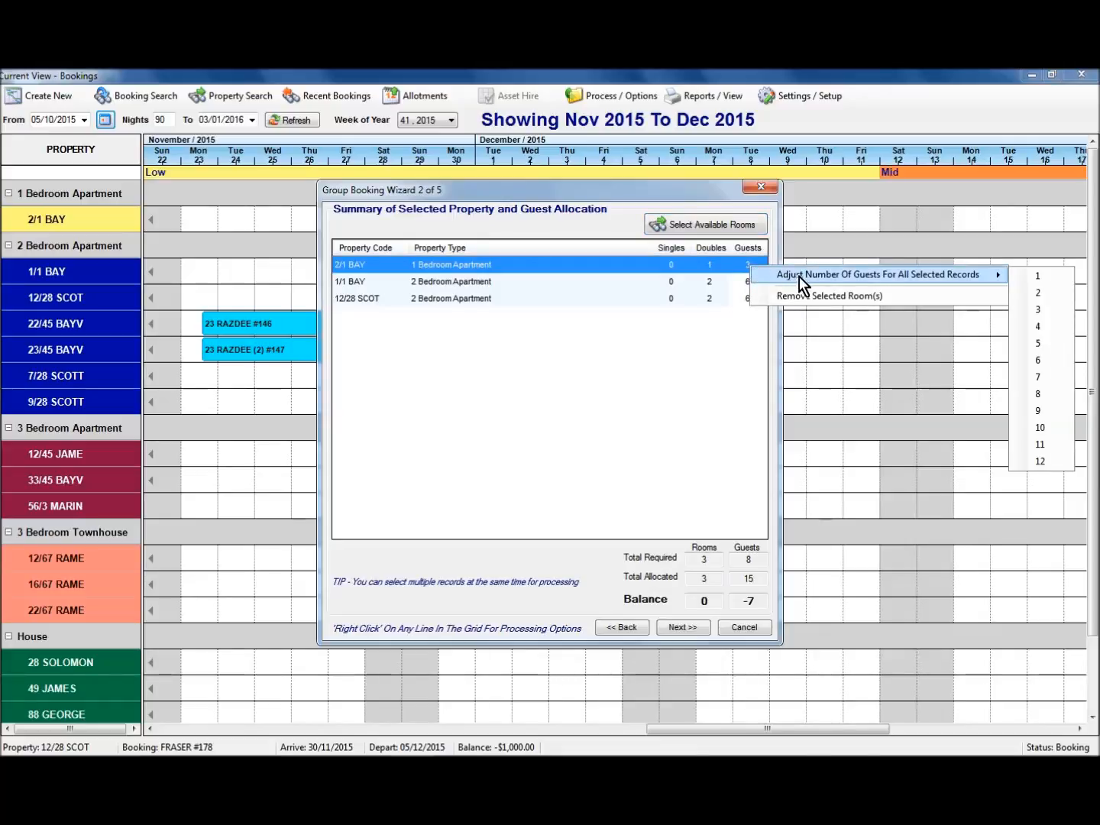
left_click(1043, 279)
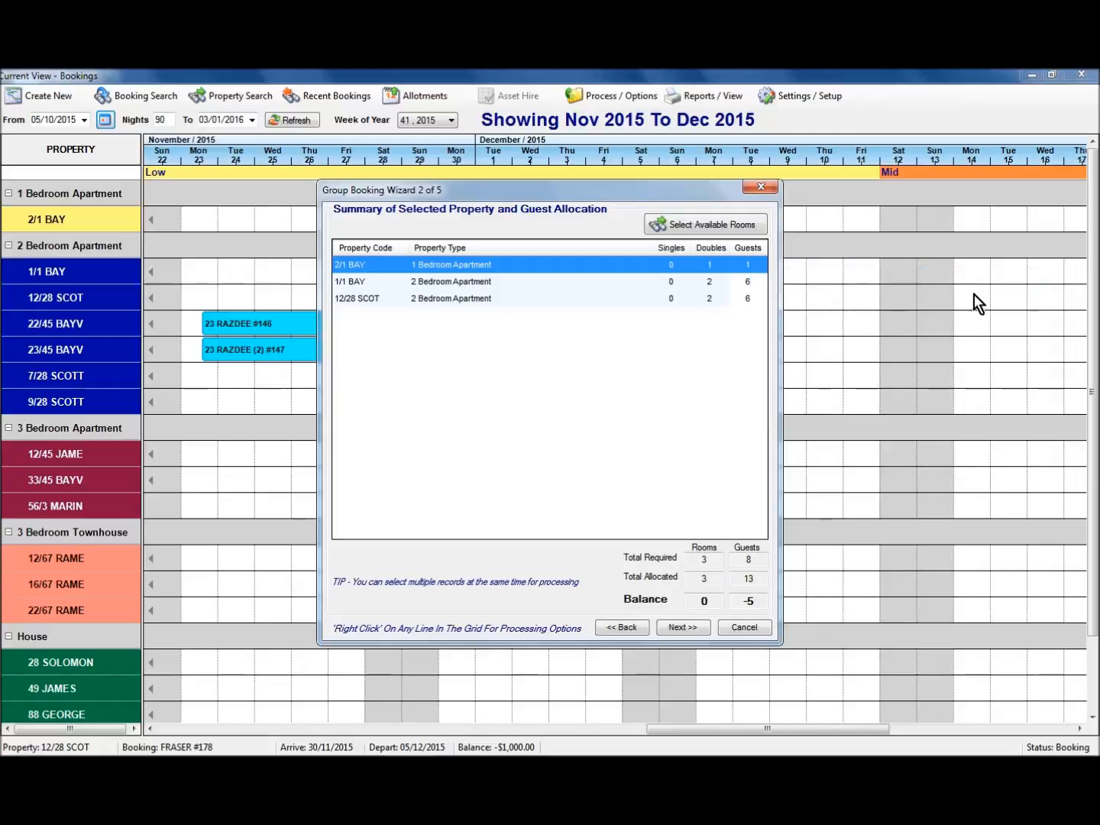
left_click(748, 283)
right_click(748, 282)
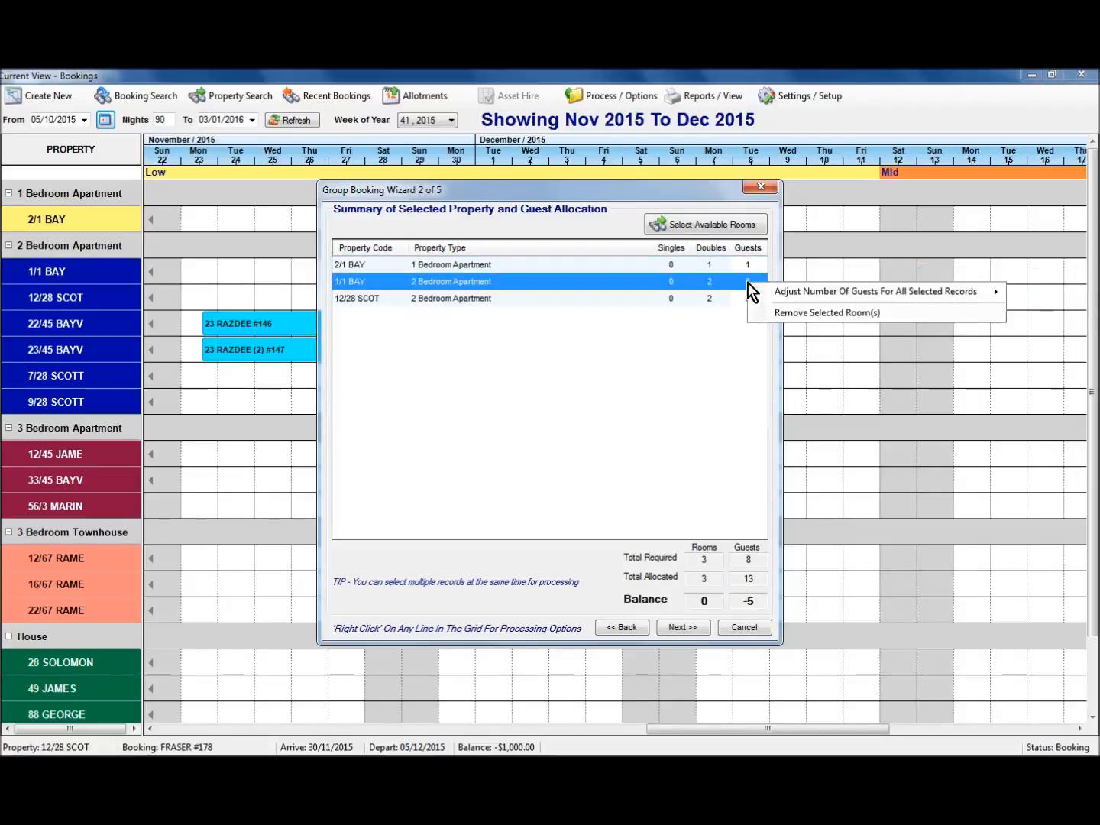
mouse_move(800, 291)
left_click(1045, 344)
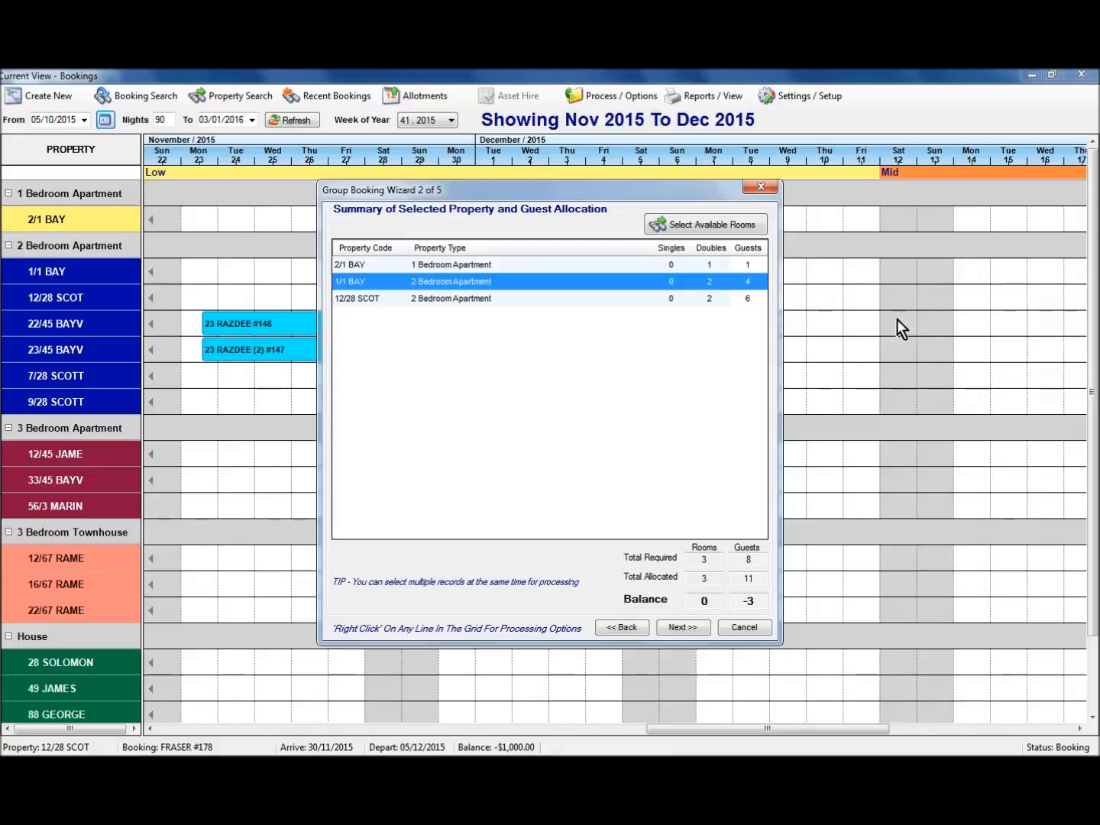
left_click(747, 298)
right_click(746, 298)
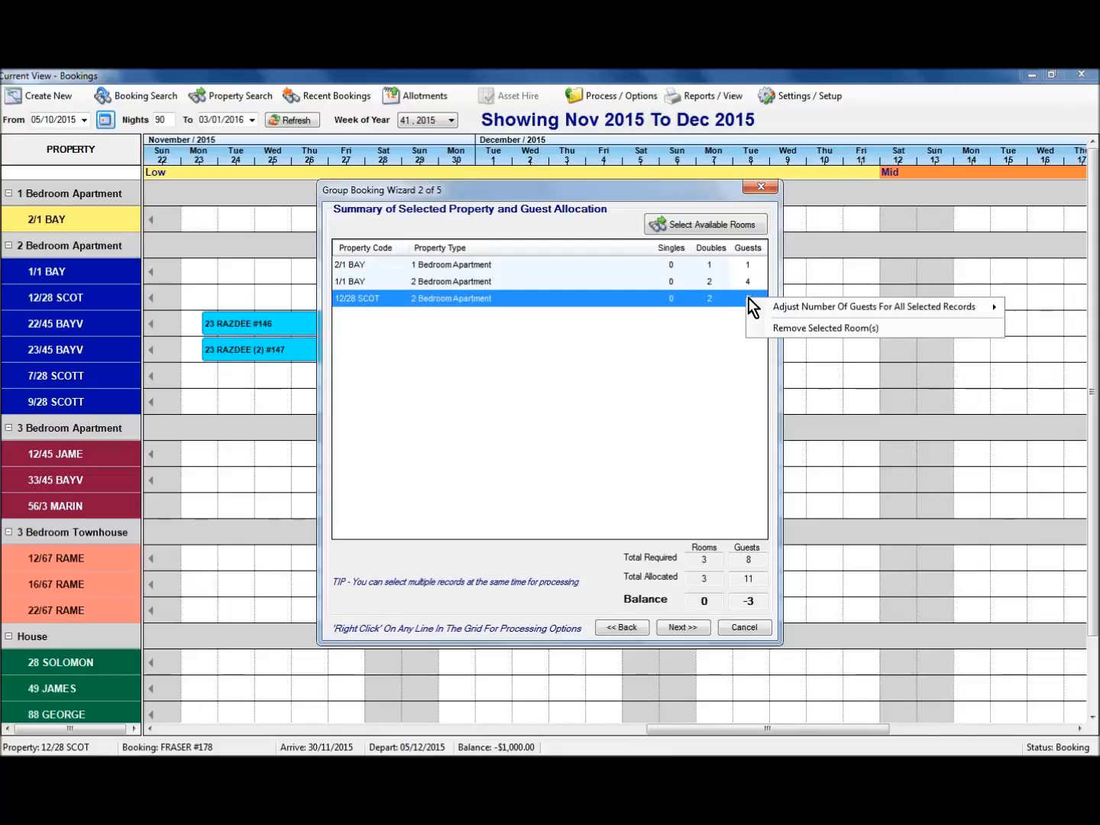
mouse_move(836, 308)
left_click(1034, 342)
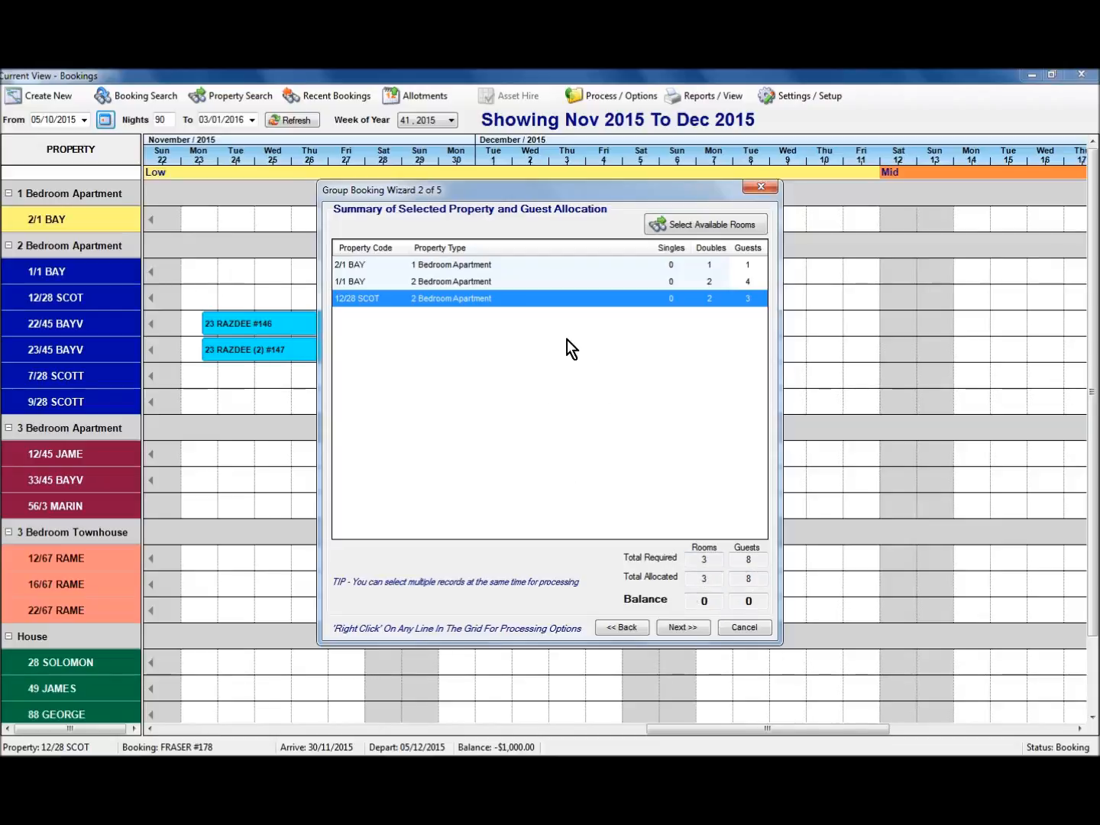
Apply the 2 Bed 5 Nights rate to 1/1 BAY and 12/28 SCOT.
left_click(682, 629)
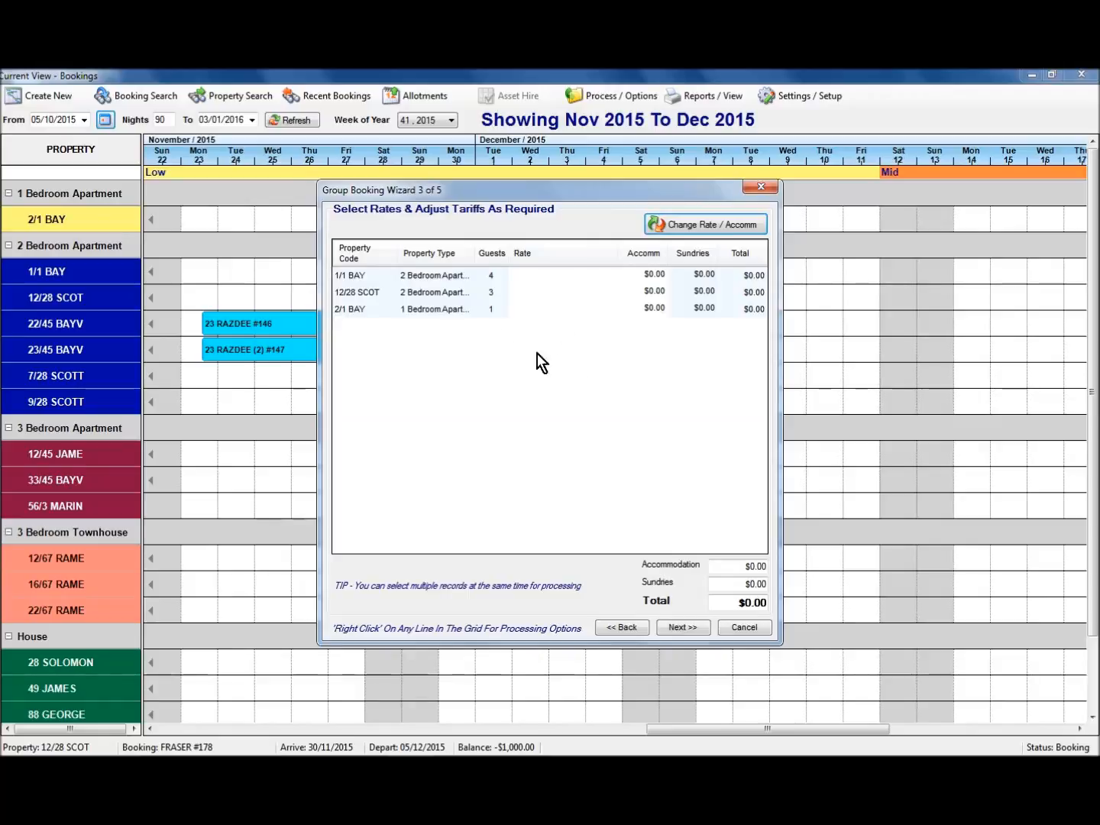
left_click(447, 277)
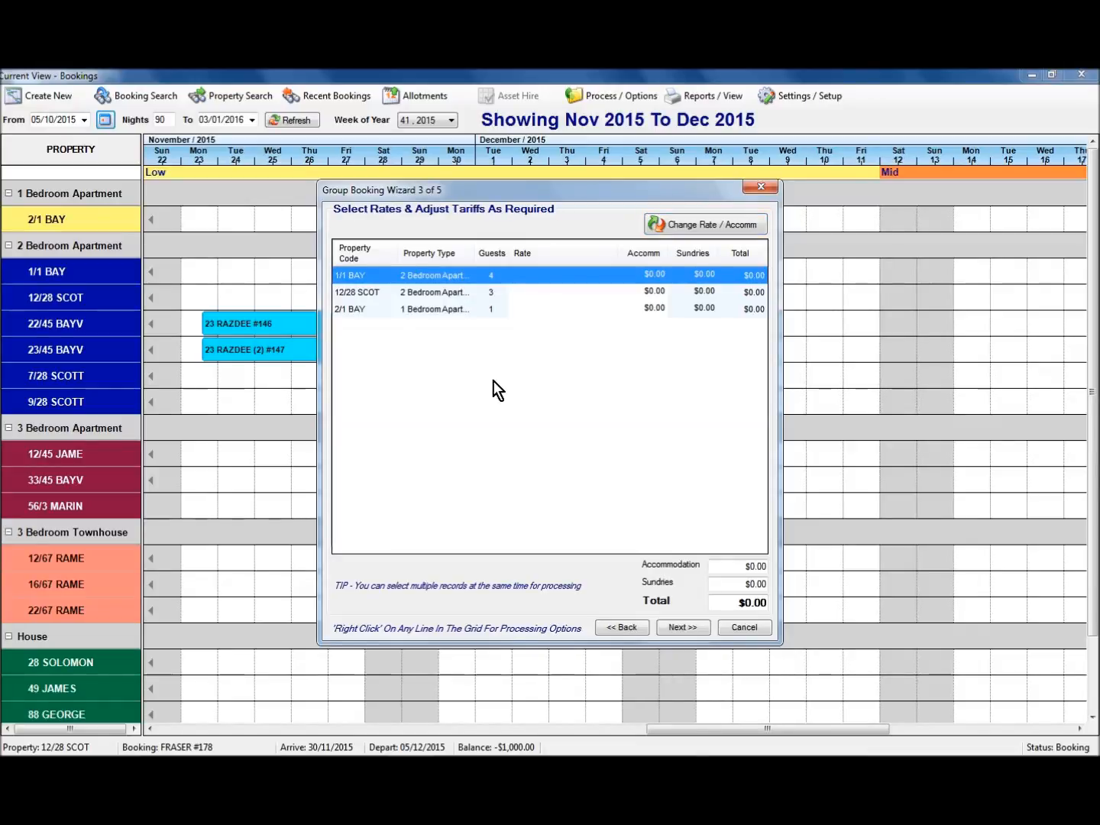
left_click(458, 293, "ctrl")
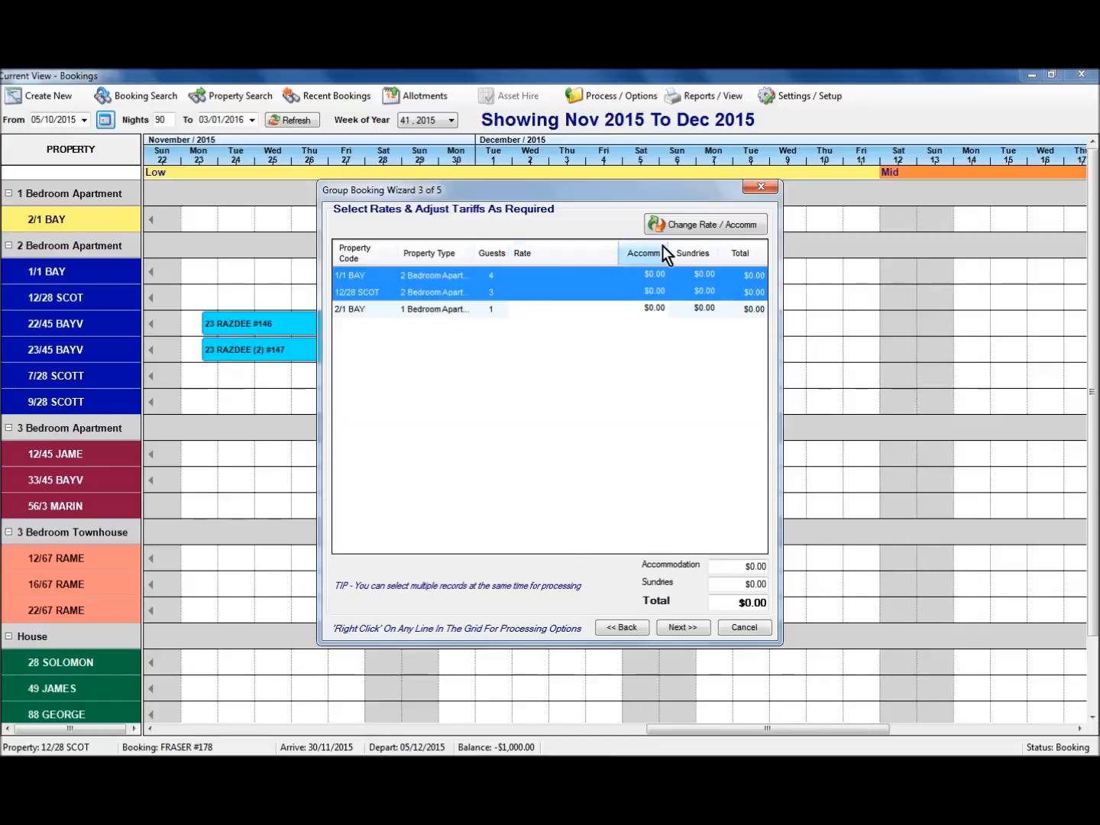
left_click(686, 227)
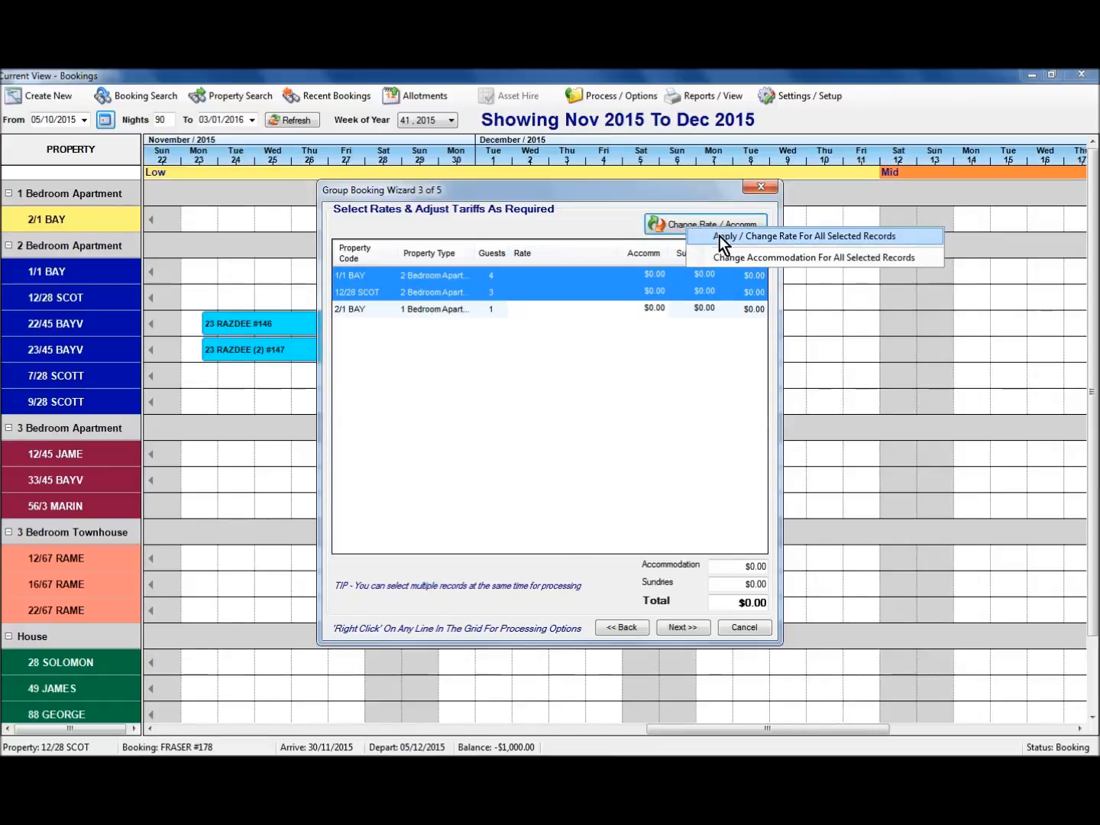
left_click(719, 236)
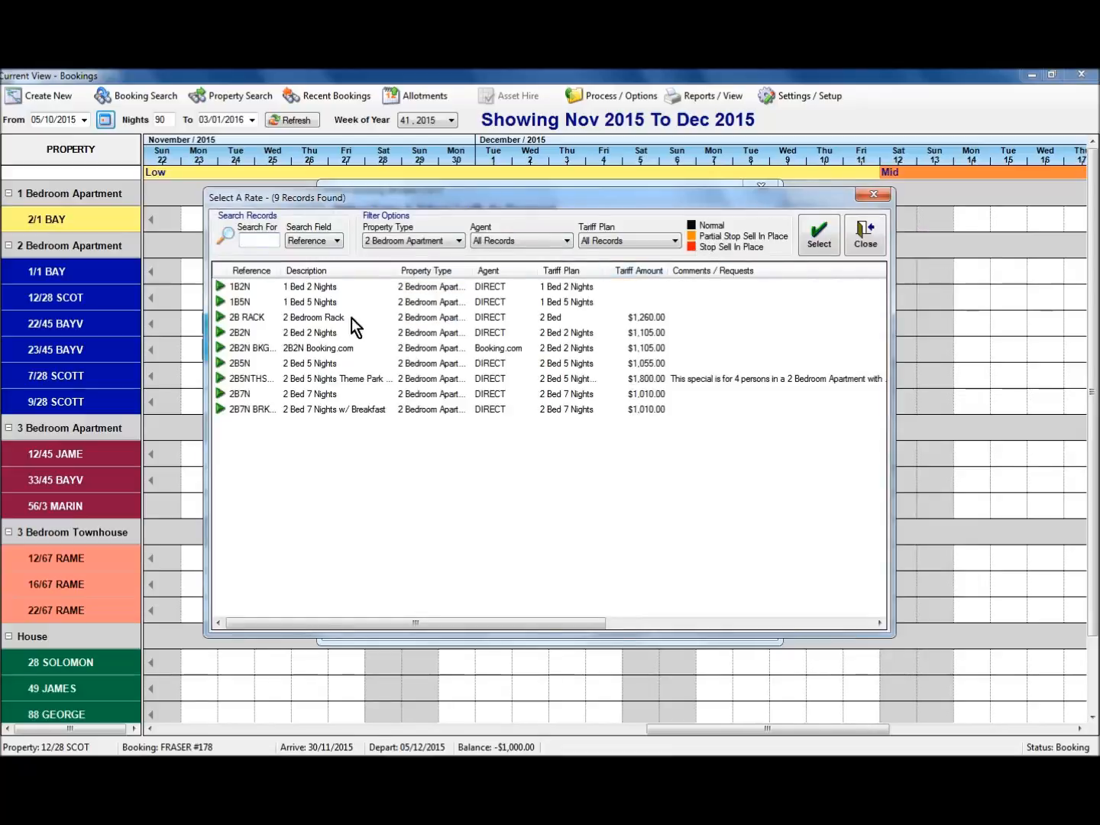
left_click(313, 364)
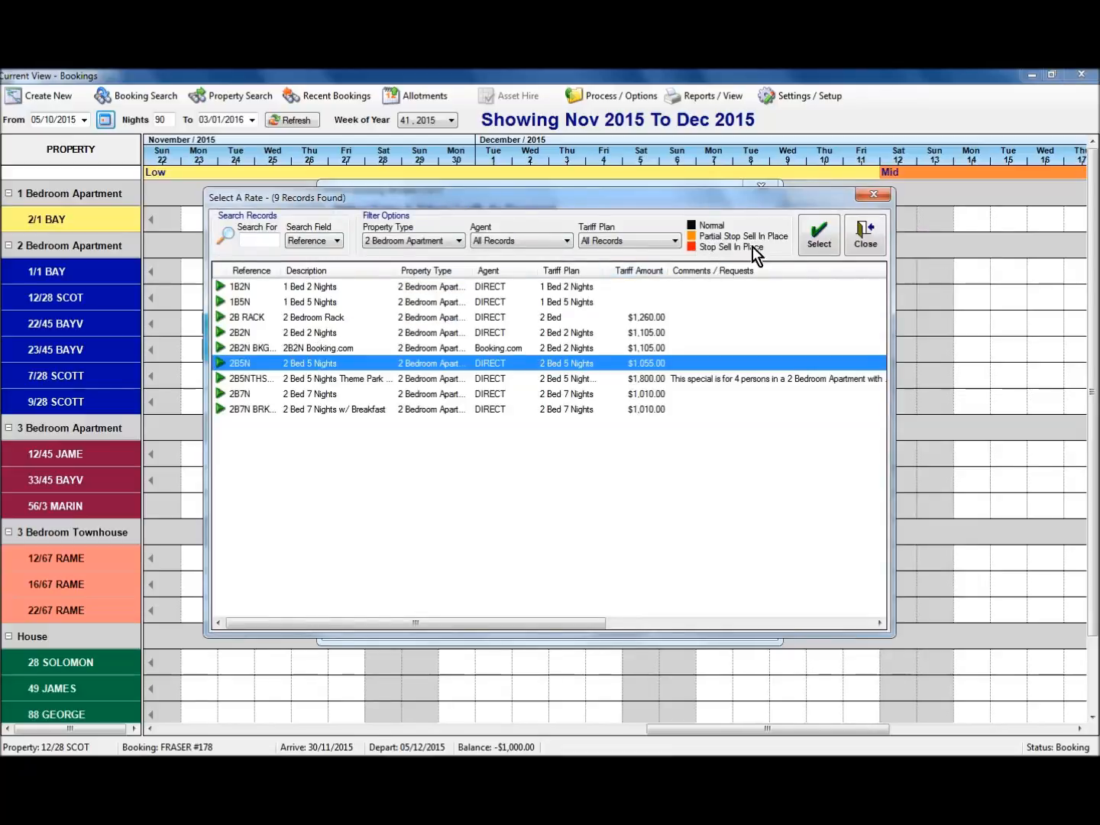
left_click(822, 233)
Apply the 1 Bed 5 Nights rate to 2/1 BAY, listing rates for all property types.
left_click(456, 311)
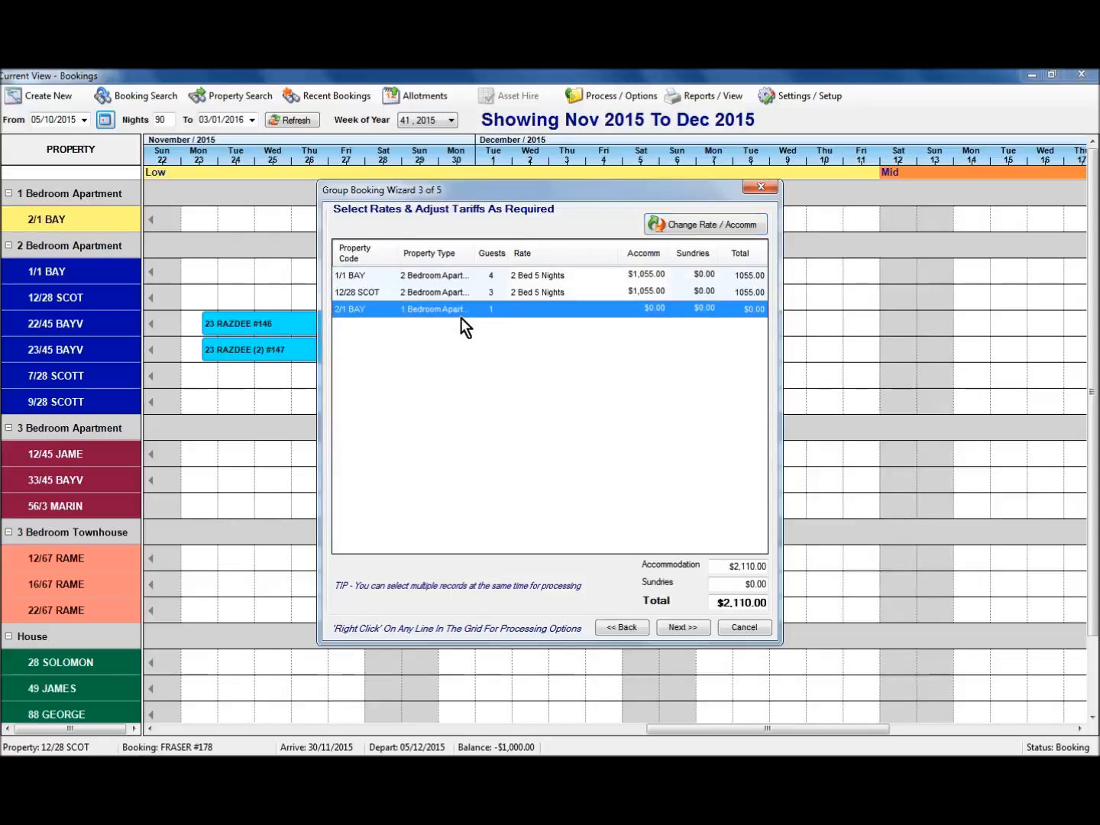
left_click(700, 227)
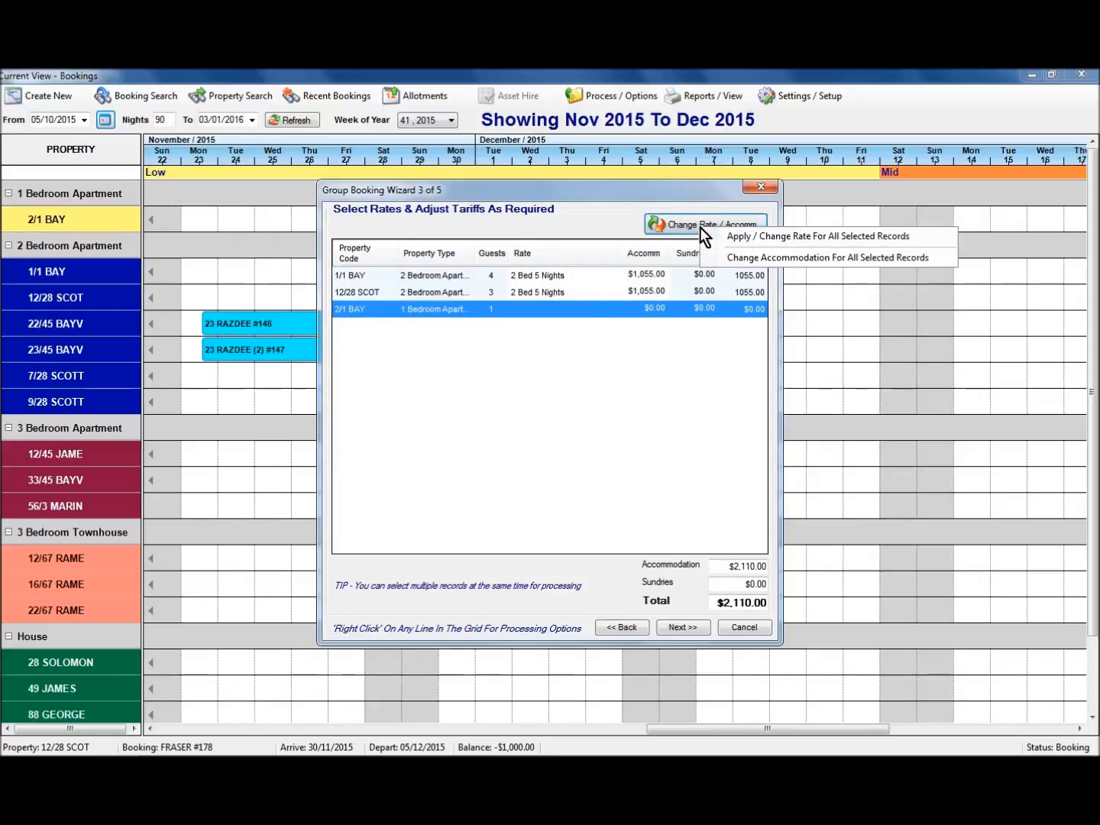
left_click(725, 236)
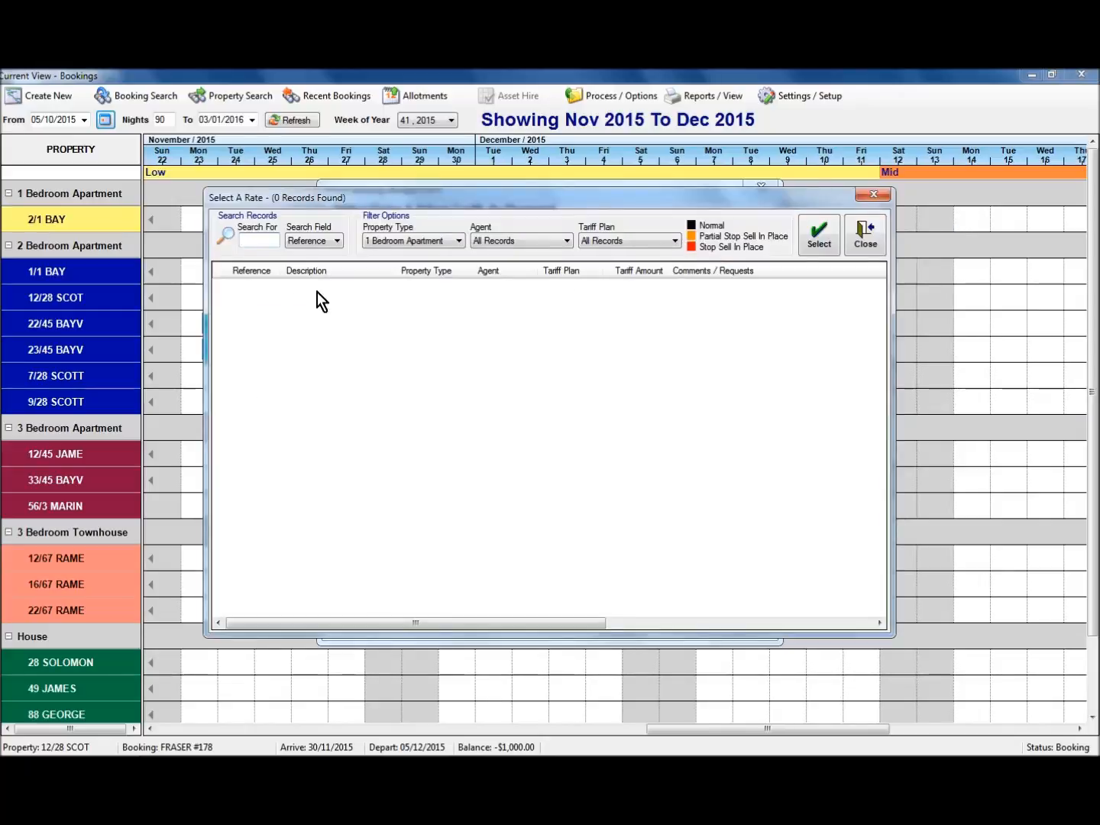
left_click(405, 242)
left_click(401, 257)
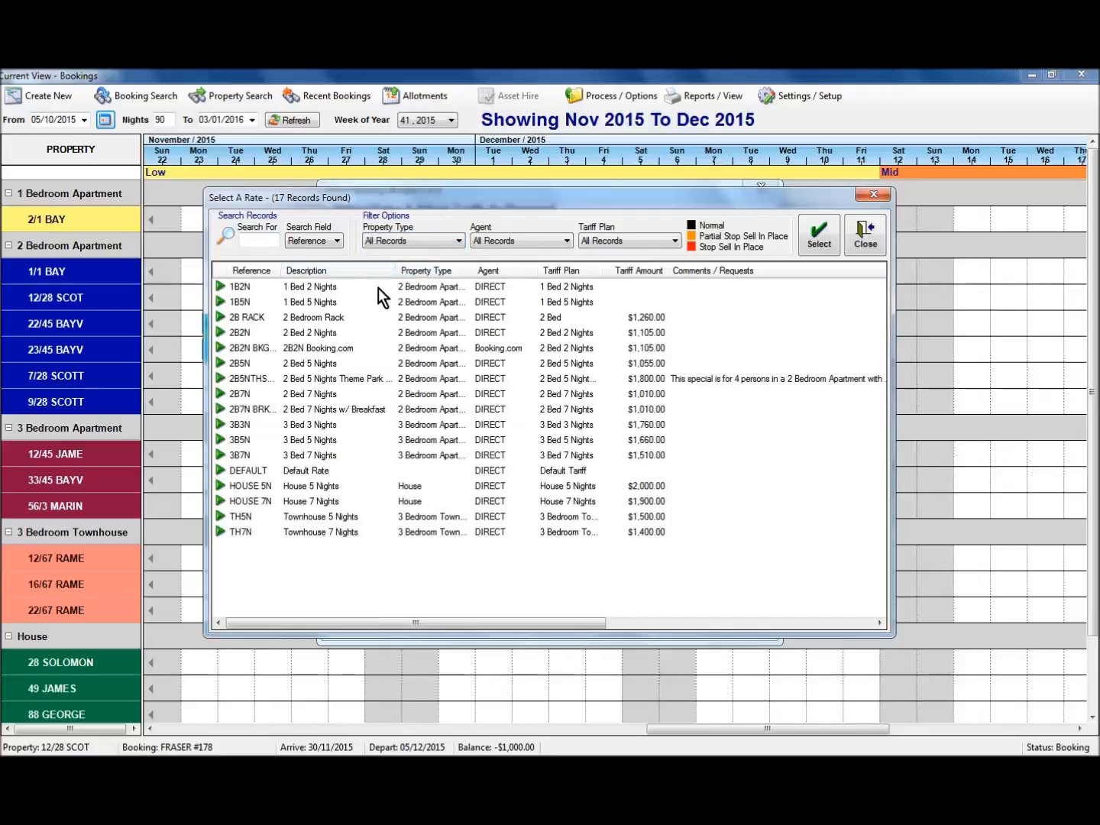
left_click(340, 302)
left_click(816, 243)
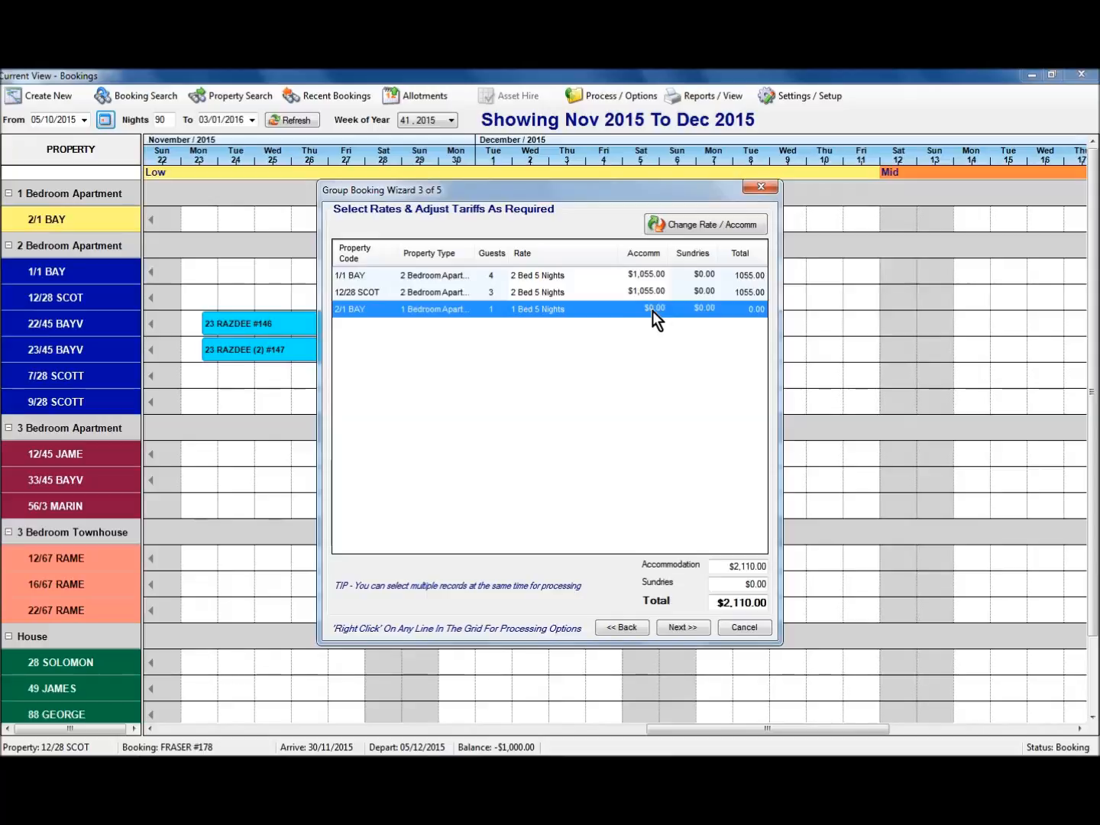
Set the 2/1 BAY accommodation amount to $700.00.
left_click(647, 277)
left_click(648, 291)
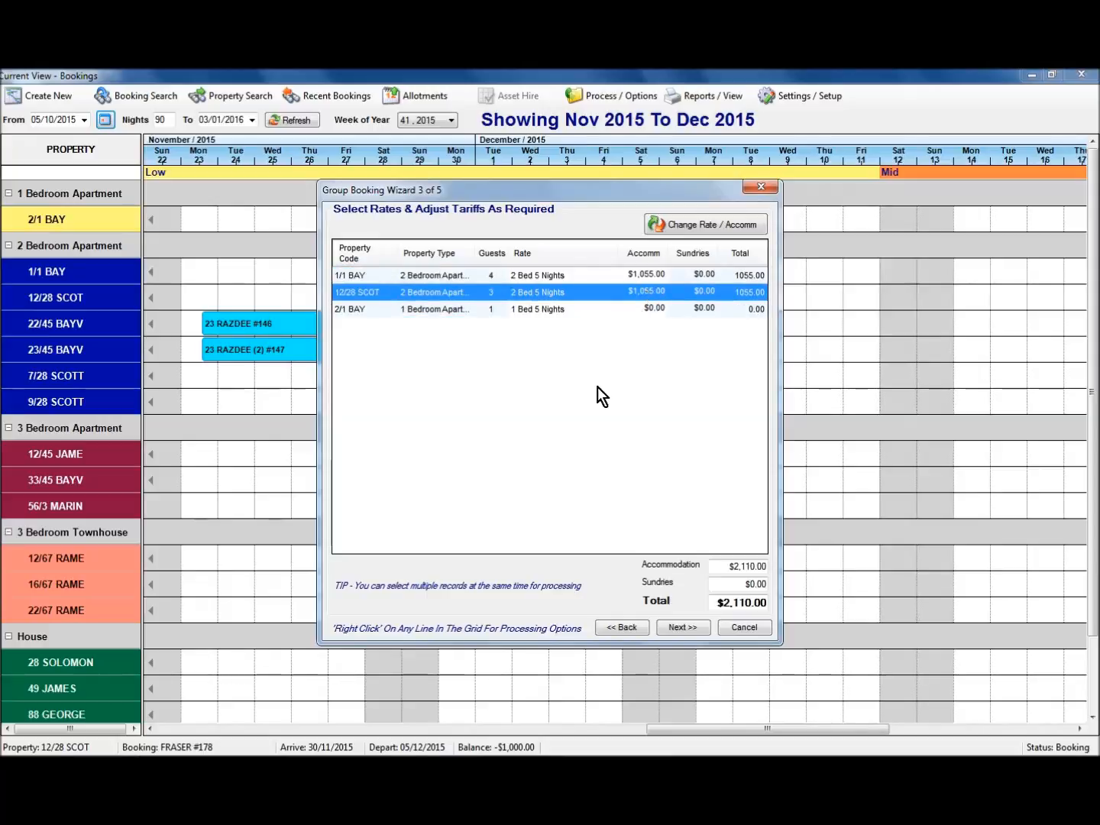
left_click(630, 308)
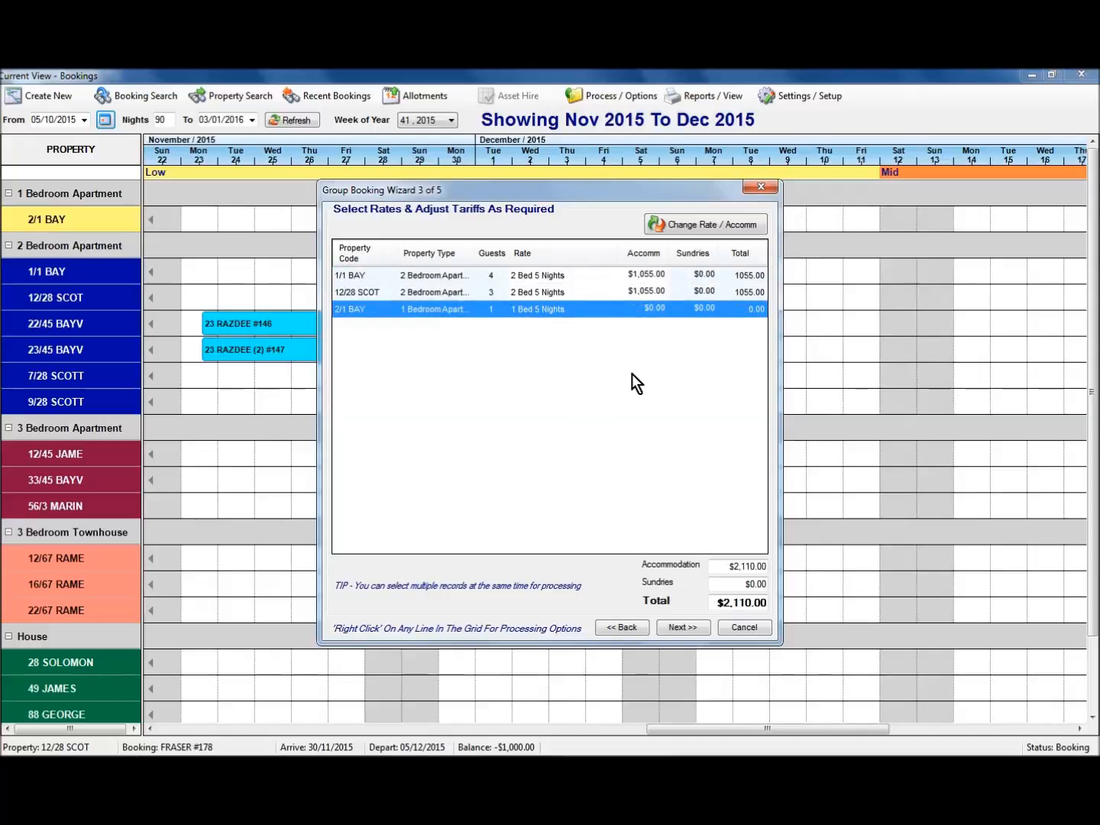
right_click(640, 307)
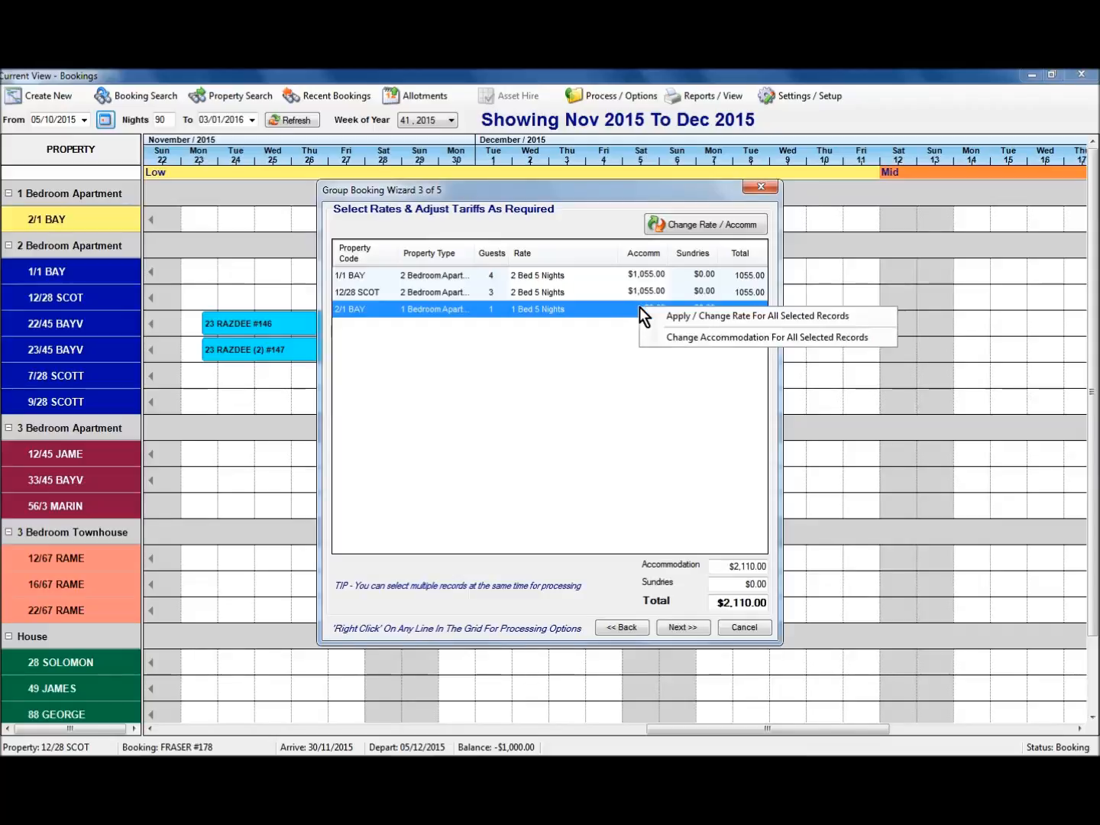
left_click(678, 338)
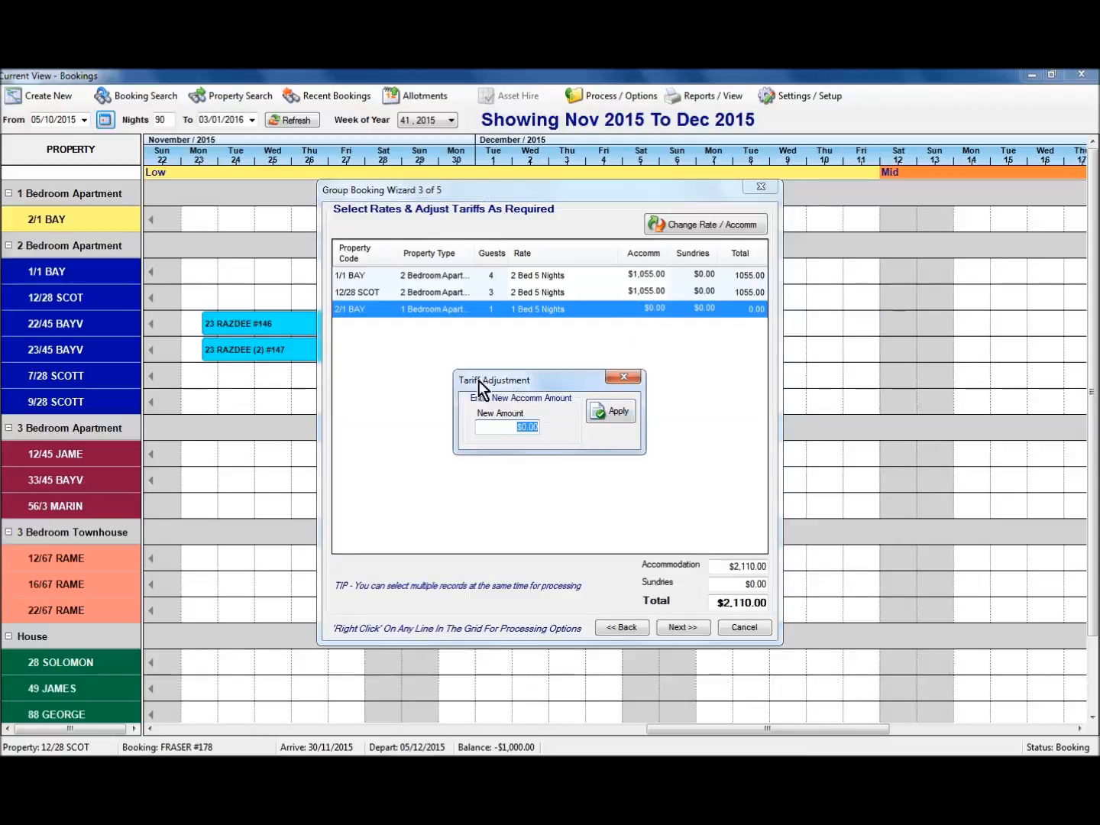
type("700")
left_click(624, 411)
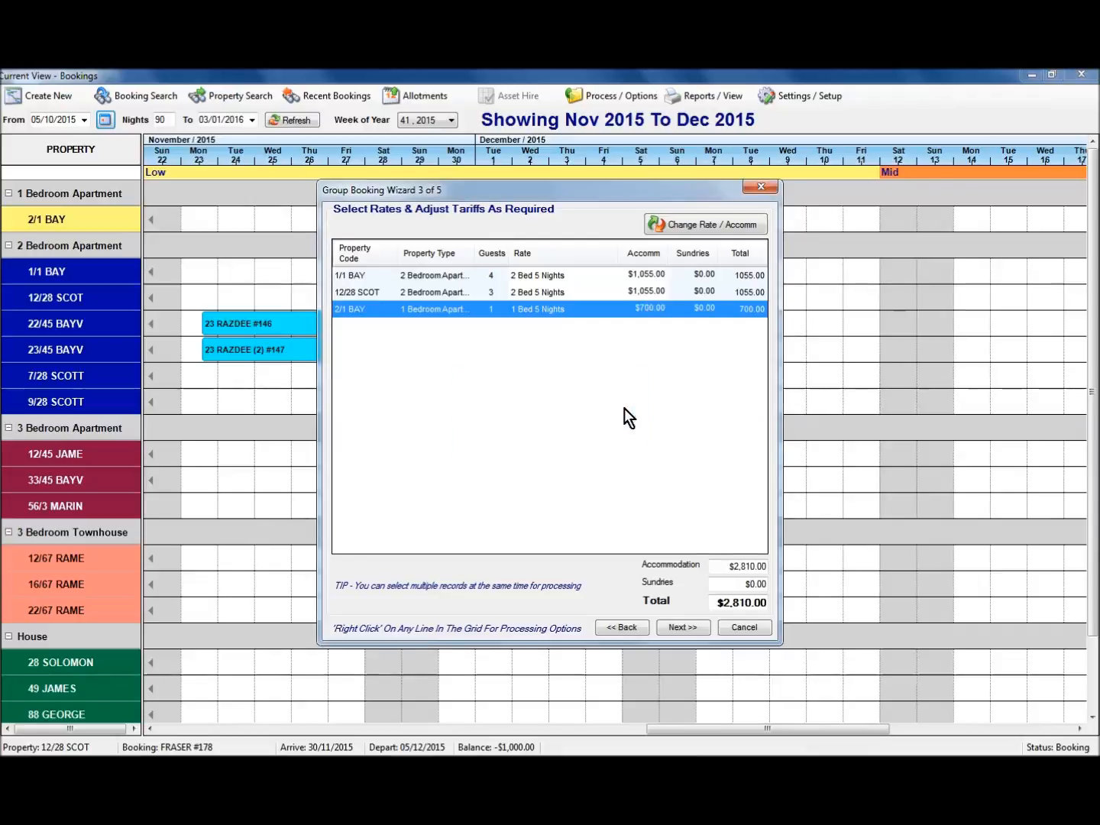
Set the accommodation for both 1/1 BAY and 12/28 SCOT to $1,000.00 each.
left_click(643, 291)
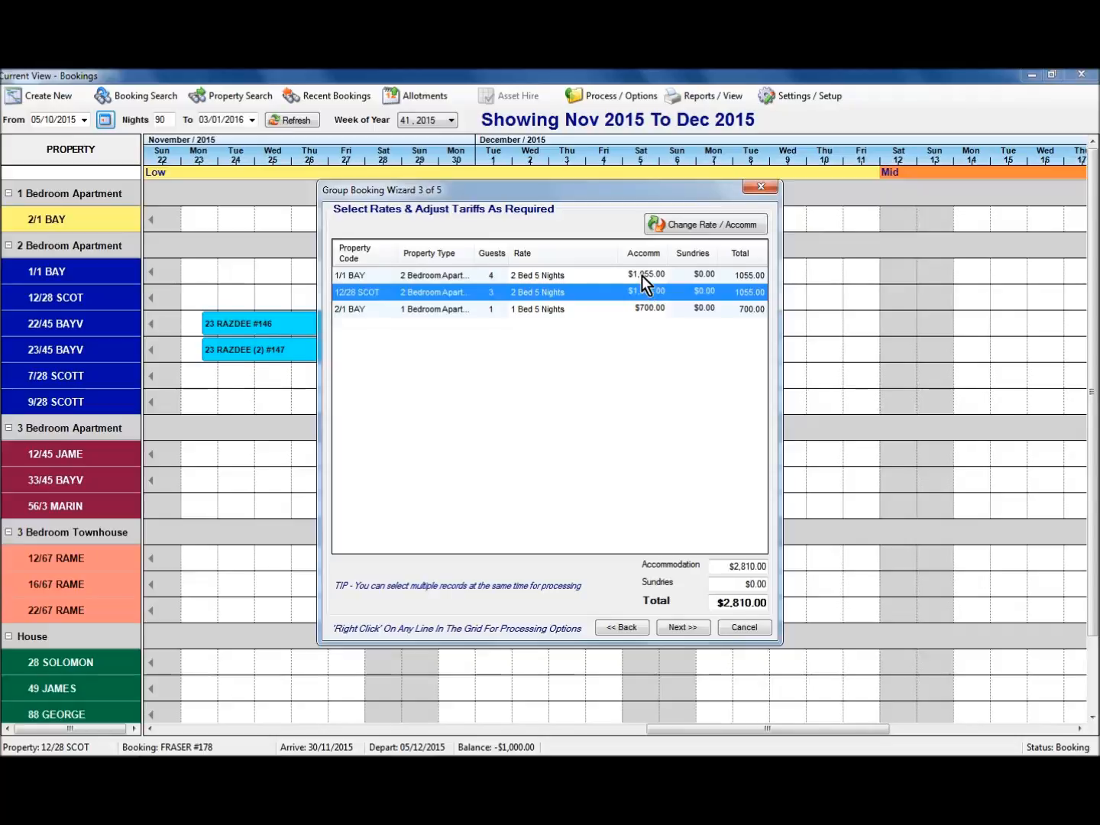
left_click(644, 276, "ctrl")
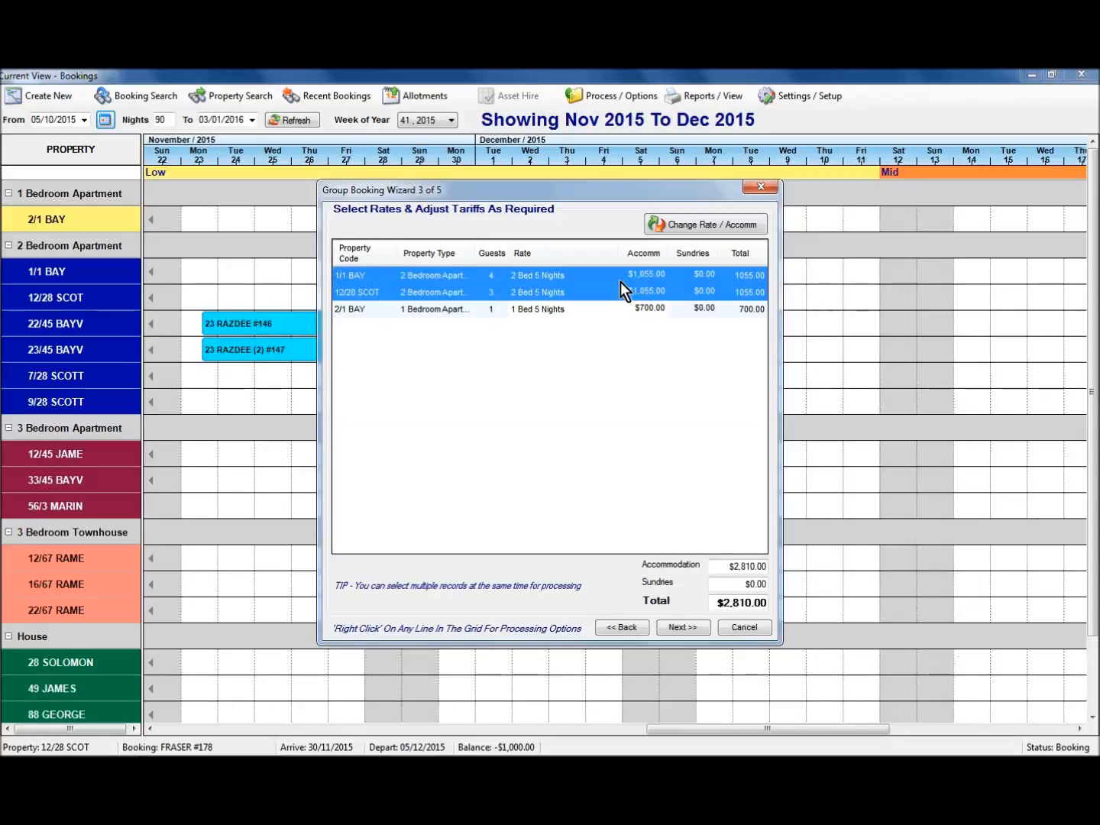
right_click(622, 283)
left_click(651, 312)
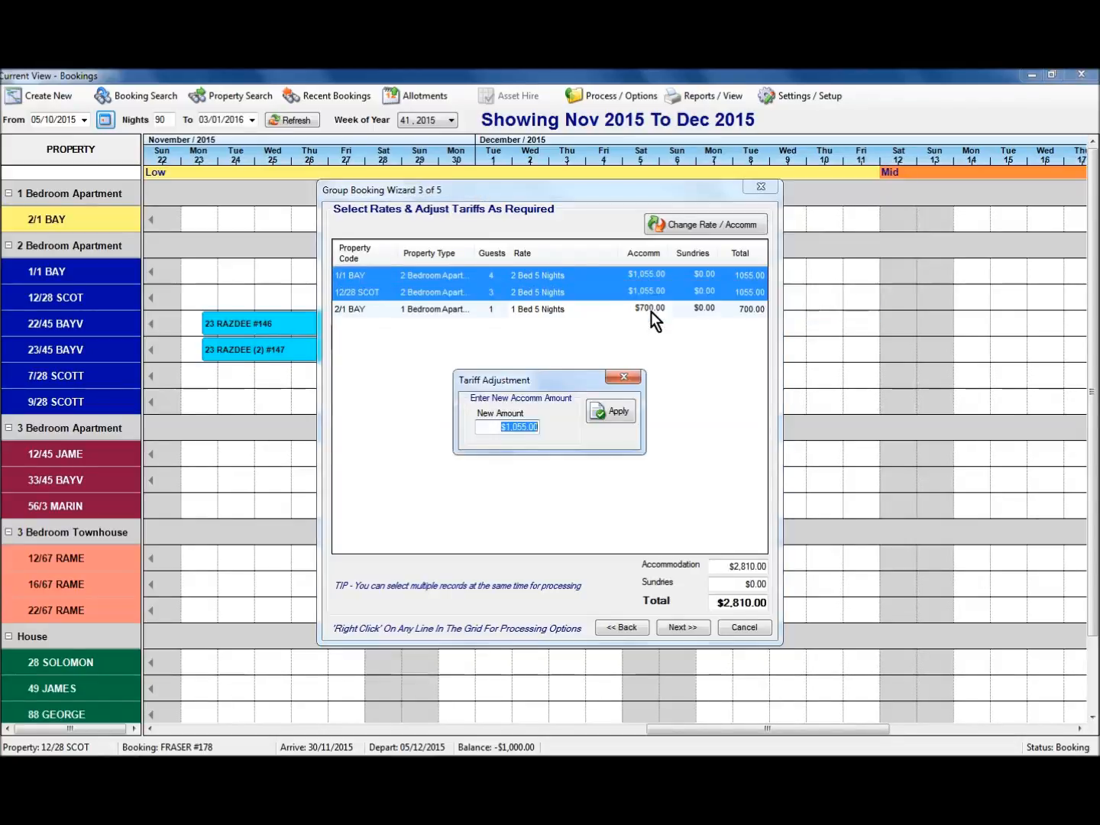
type("1,000")
key("Tab")
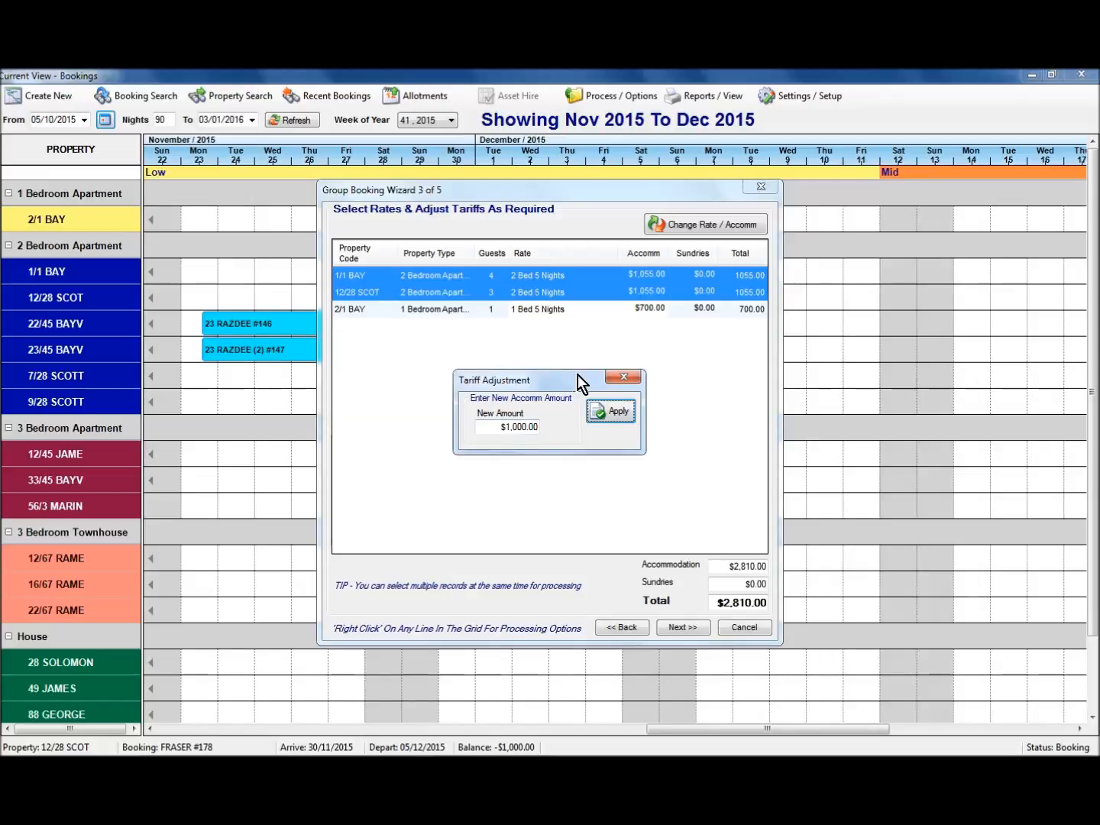
left_click(617, 413)
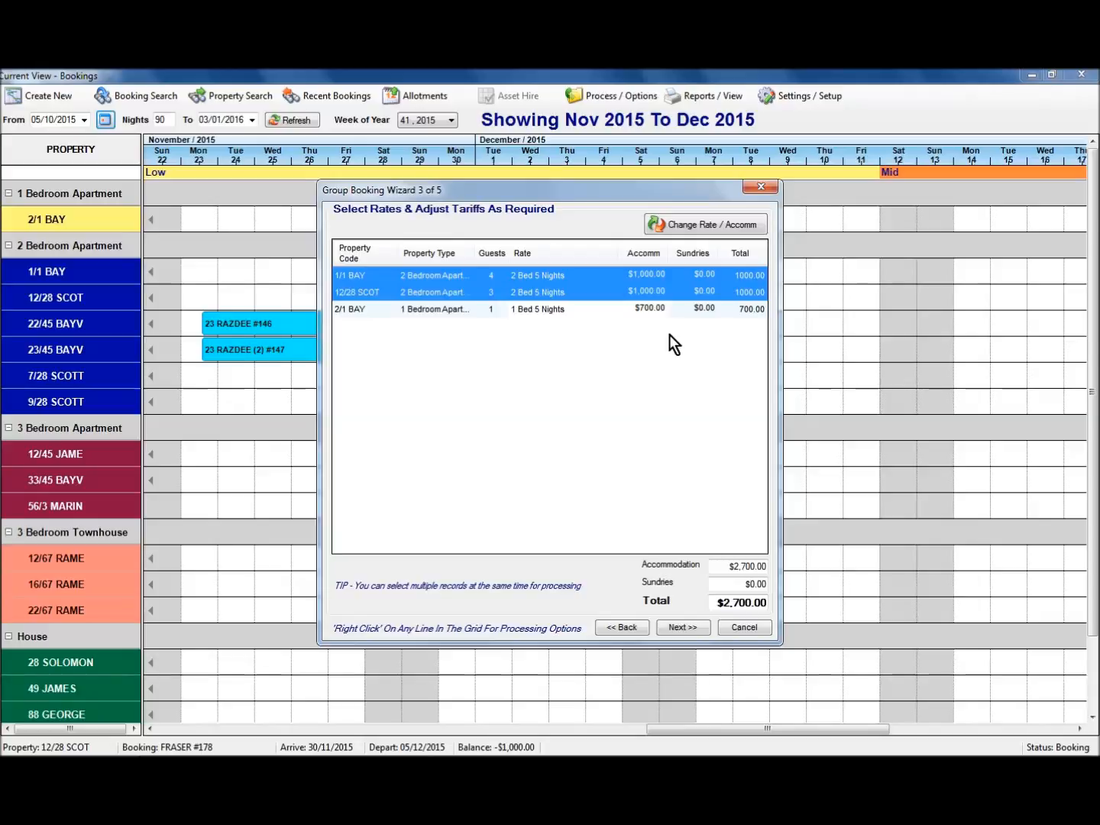
Advance past Credit Card Details to the step 5 summary with its availability checks.
left_click(682, 628)
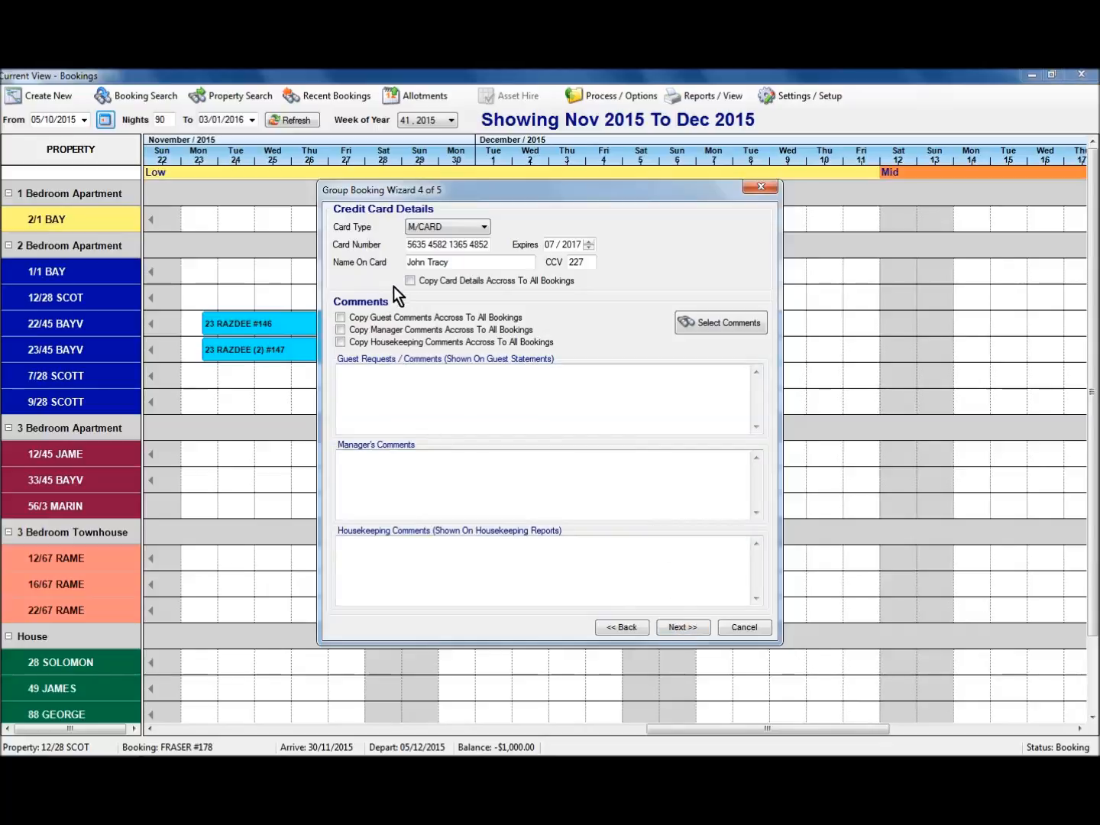
left_click(679, 628)
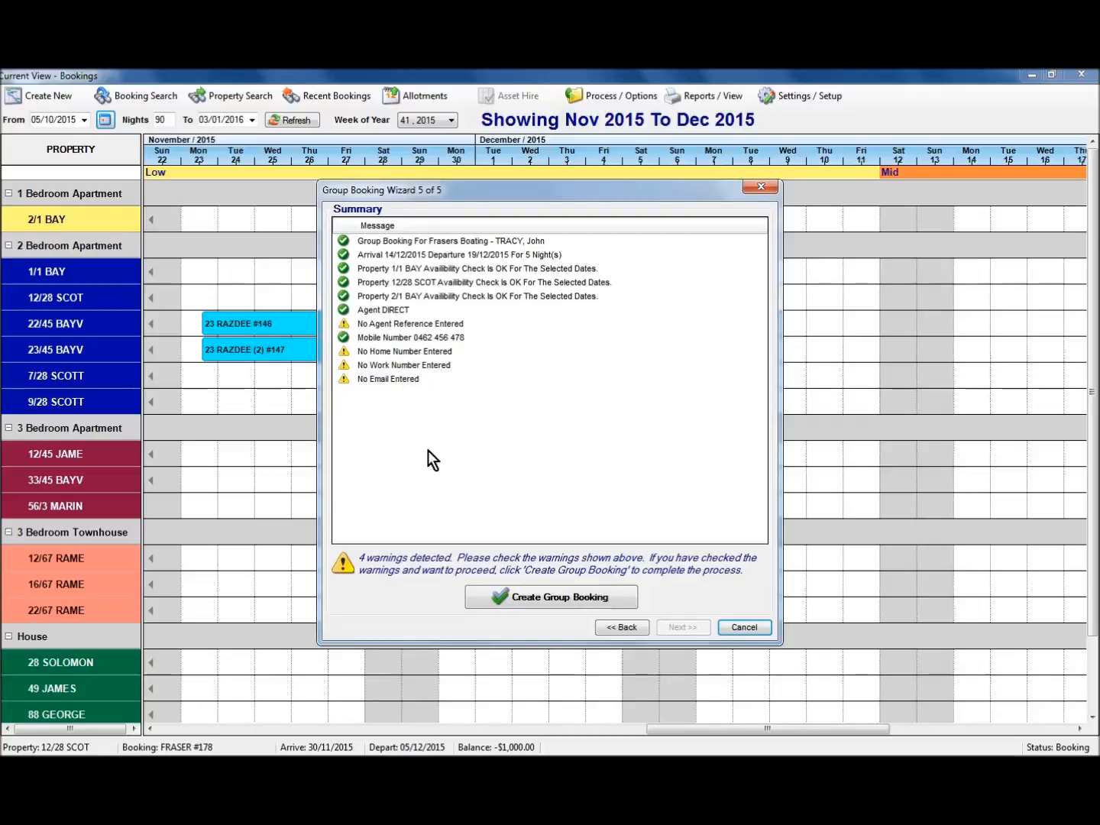
Step back to the rates step, declining the prompt to return to property selection.
left_click(622, 628)
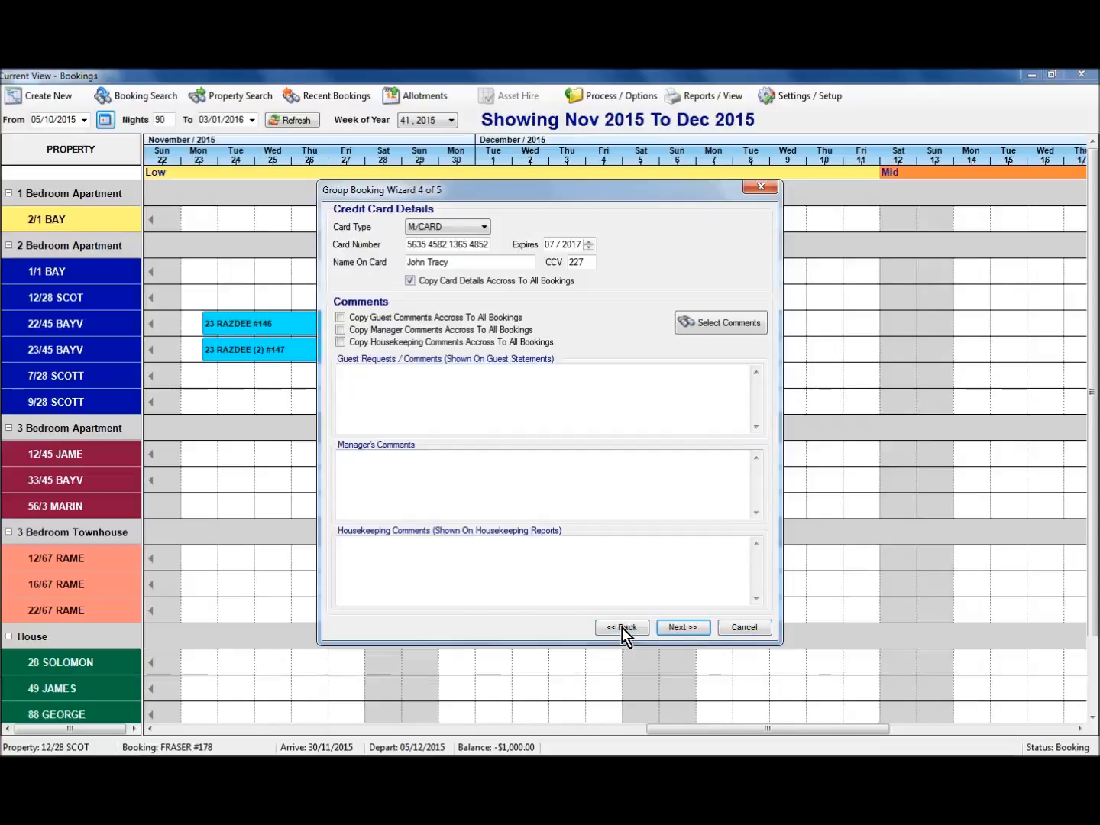
left_click(620, 628)
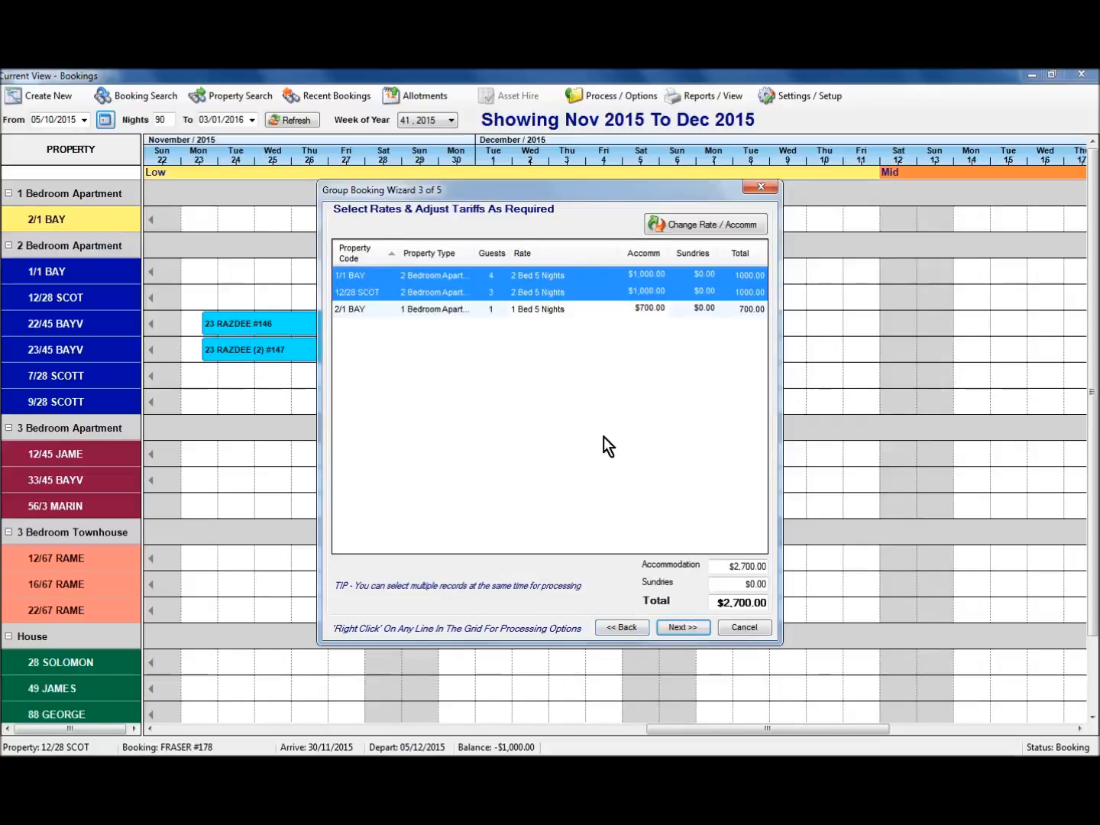
left_click(620, 628)
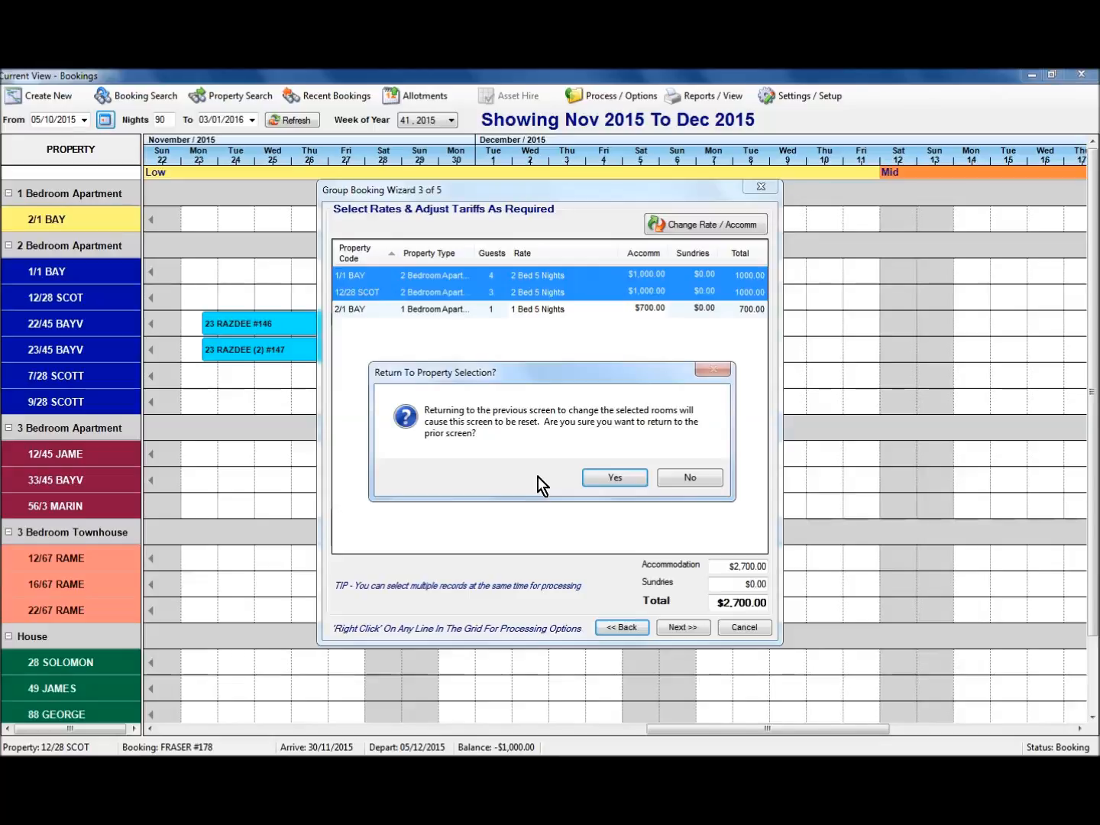
left_click(689, 480)
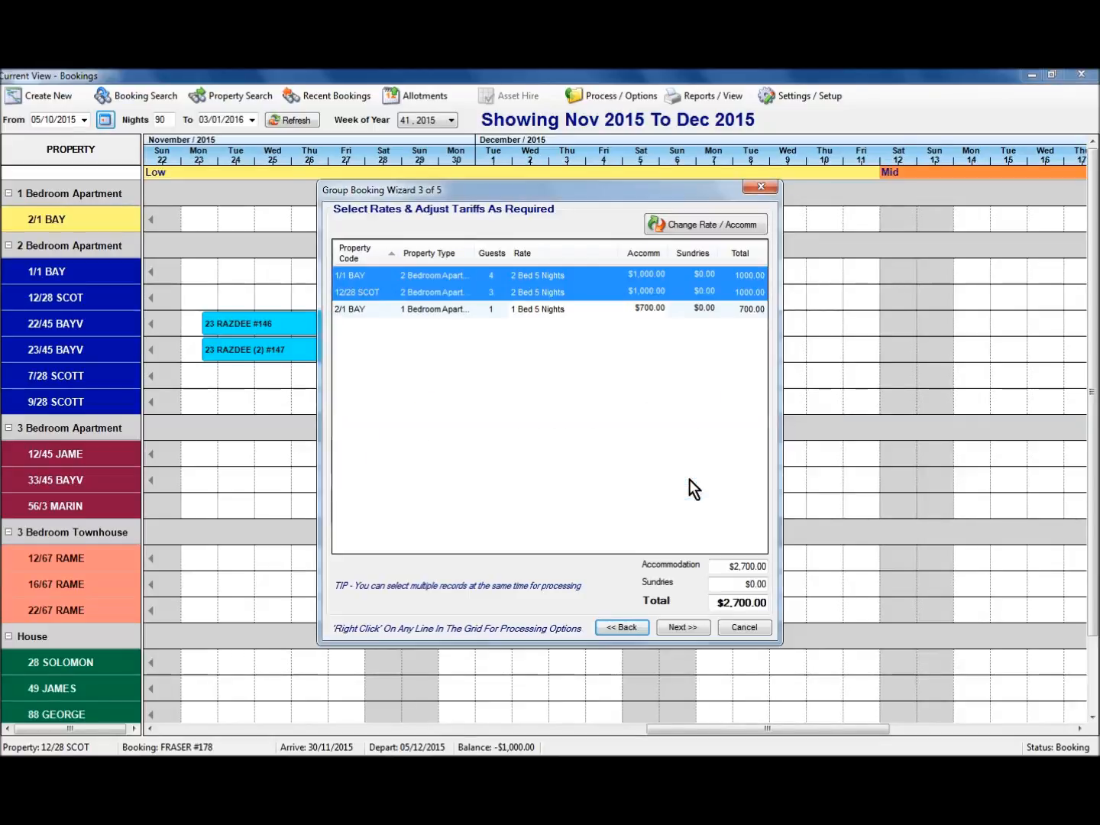
Return to the summary, create the group booking and acknowledge the success message.
left_click(683, 628)
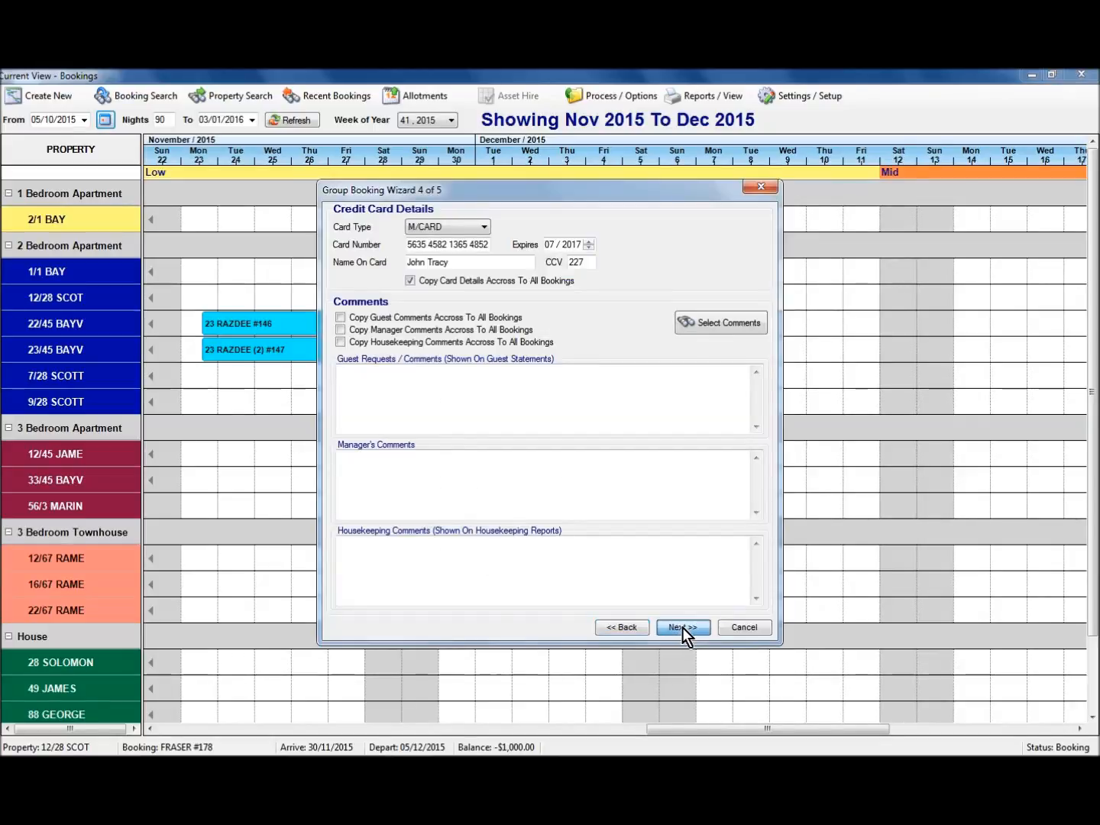
left_click(683, 627)
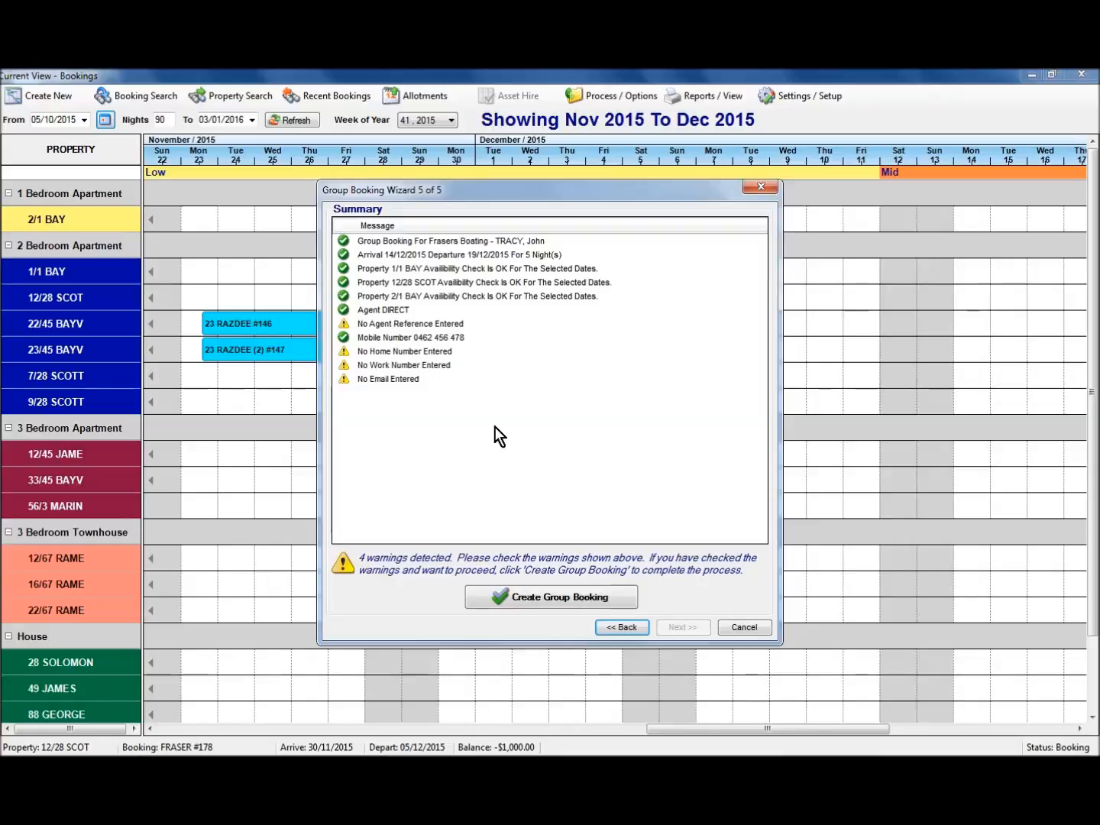
left_click(546, 601)
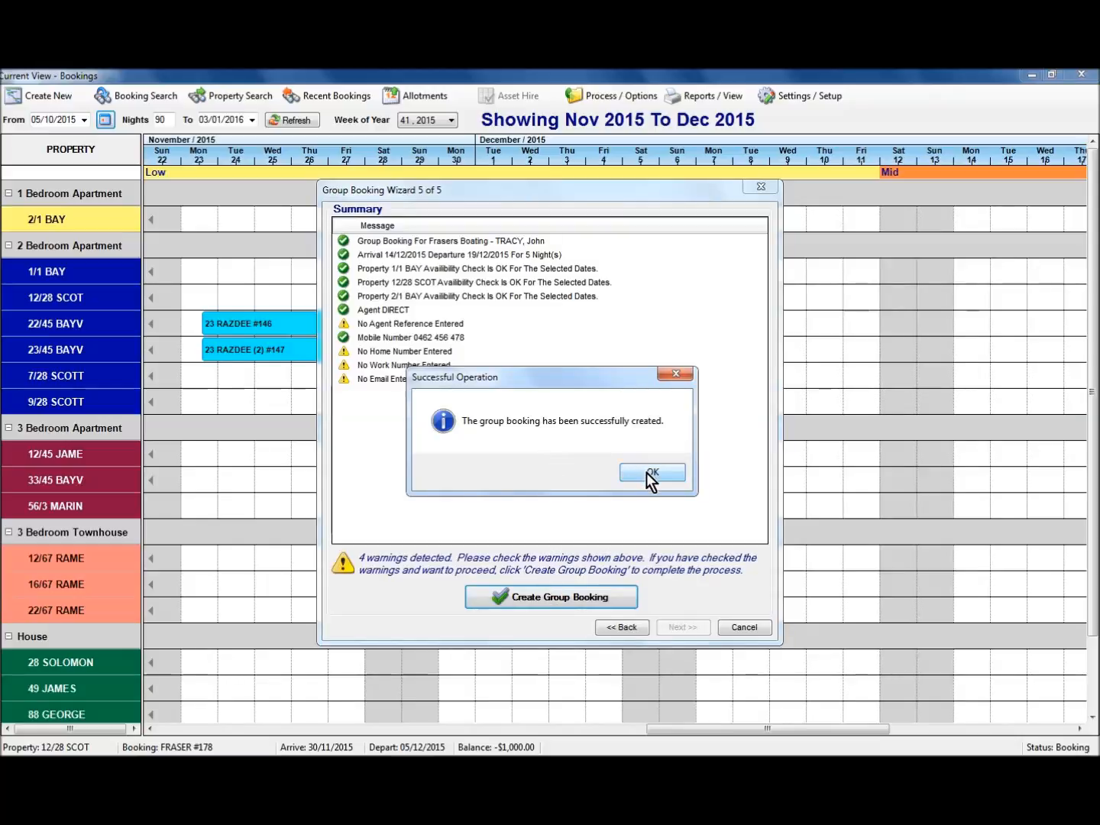
left_click(647, 472)
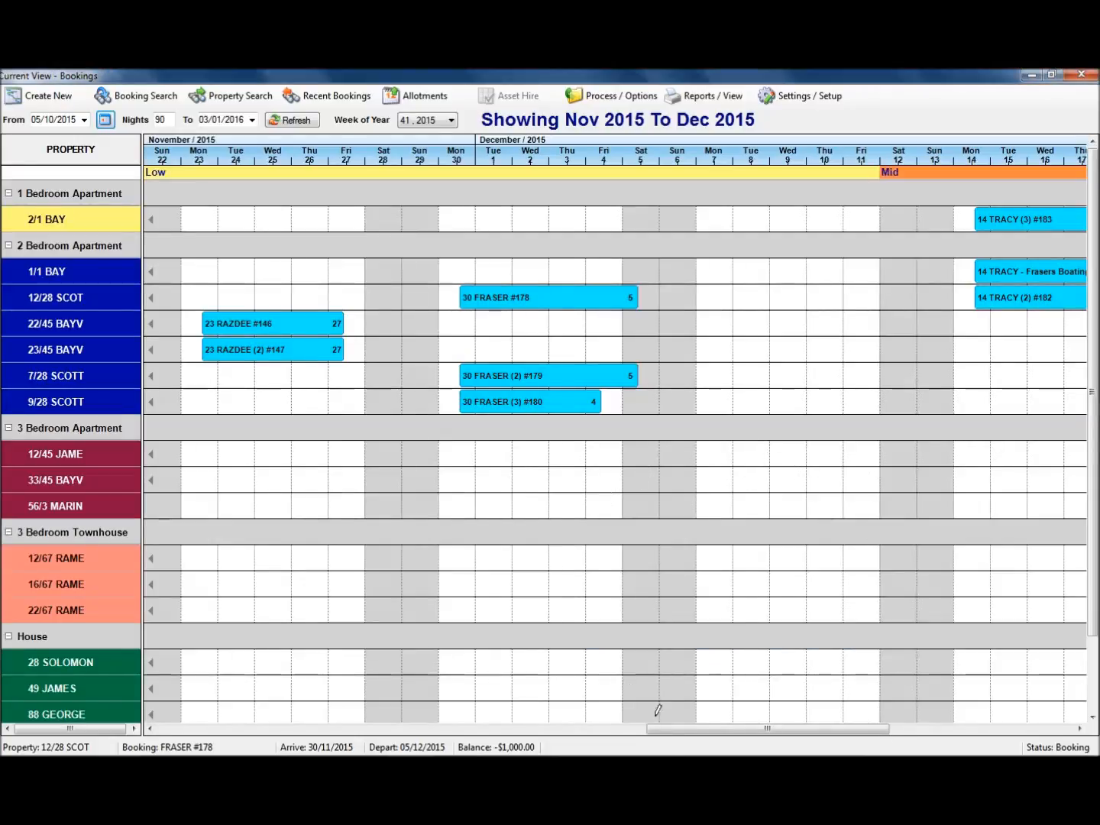
Enter the guest's e-mail address on the 1/1 BAY booking and save it.
left_click_drag(665, 730, 747, 734)
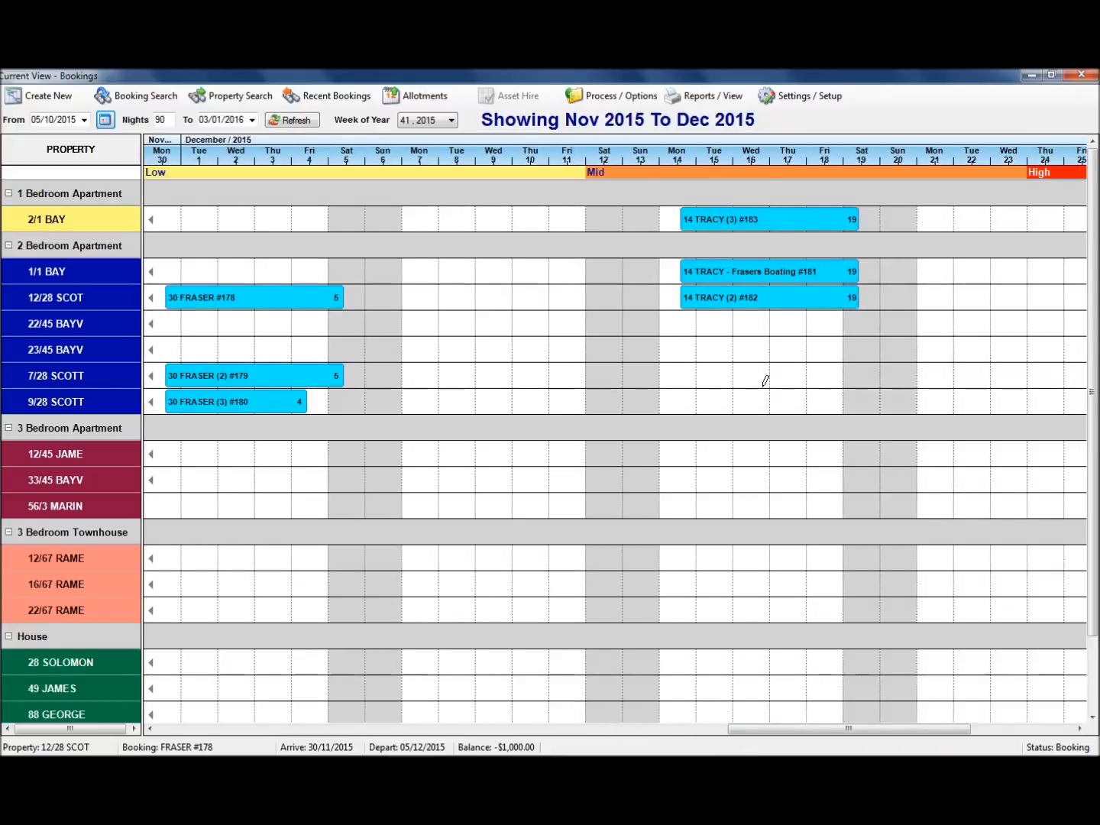
double_click(767, 272)
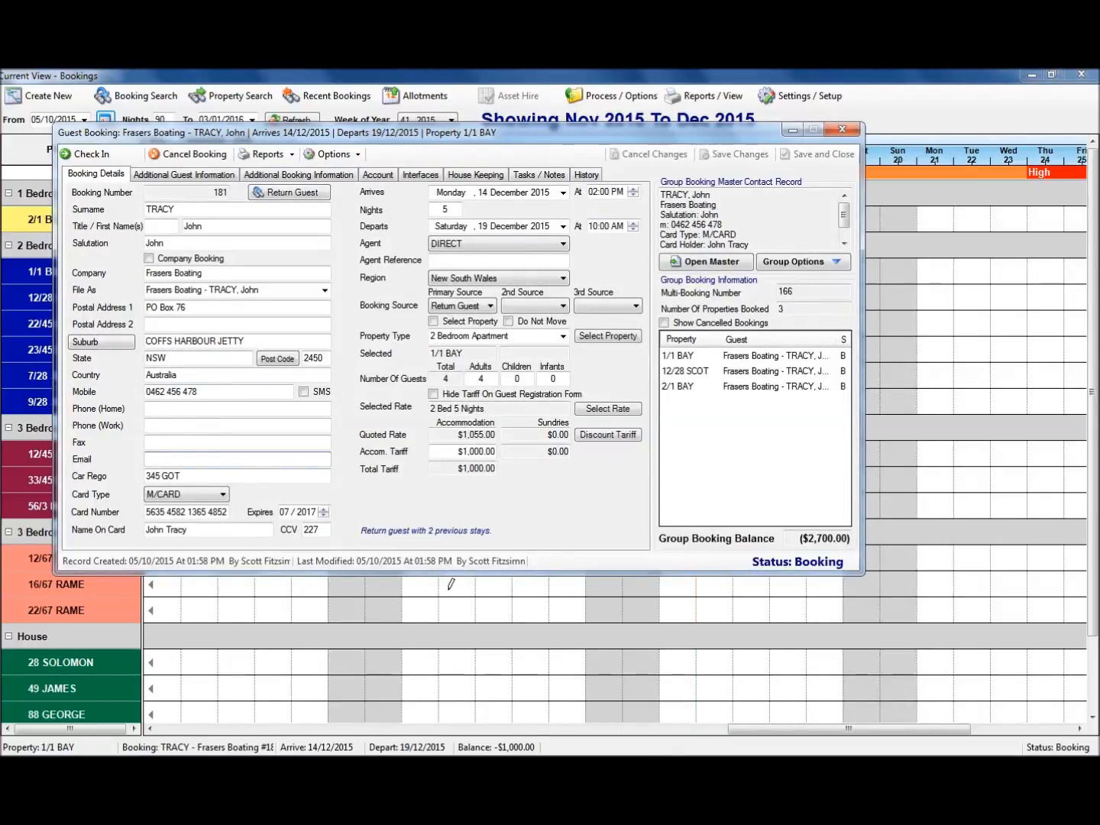
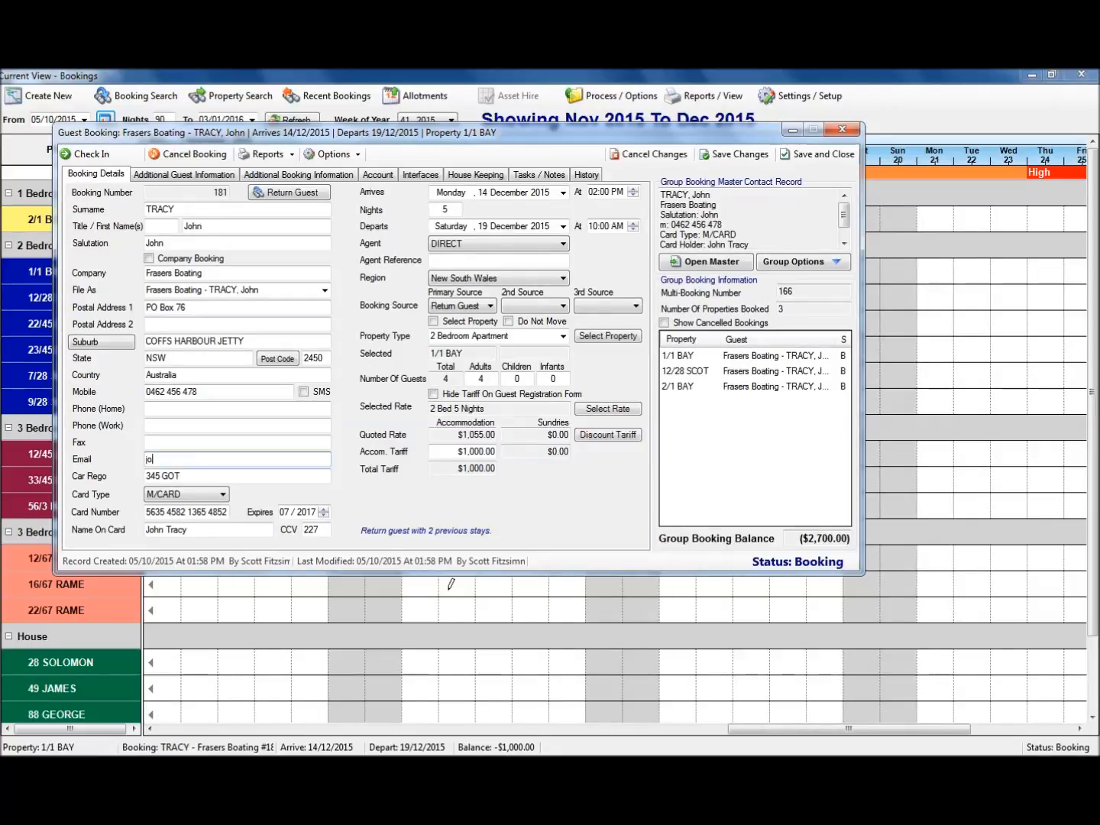
left_click_drag(215, 463, 68, 463)
key("ctrl+c")
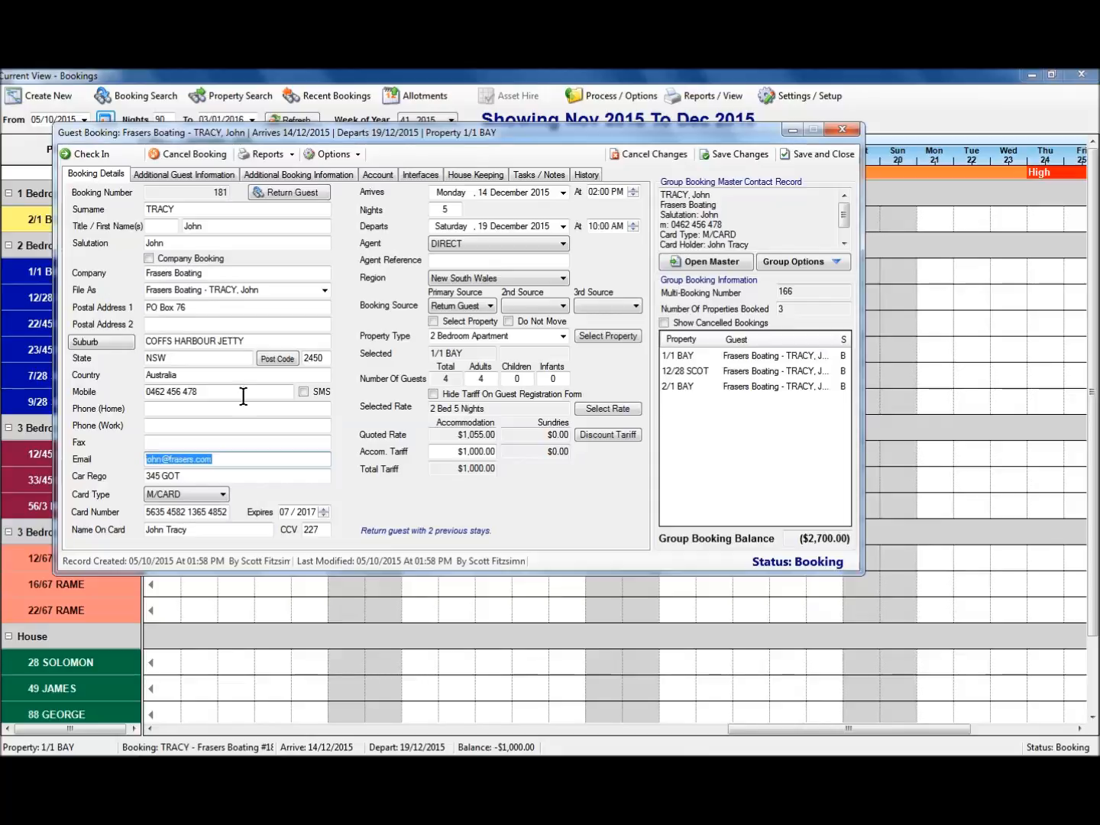
left_click(724, 155)
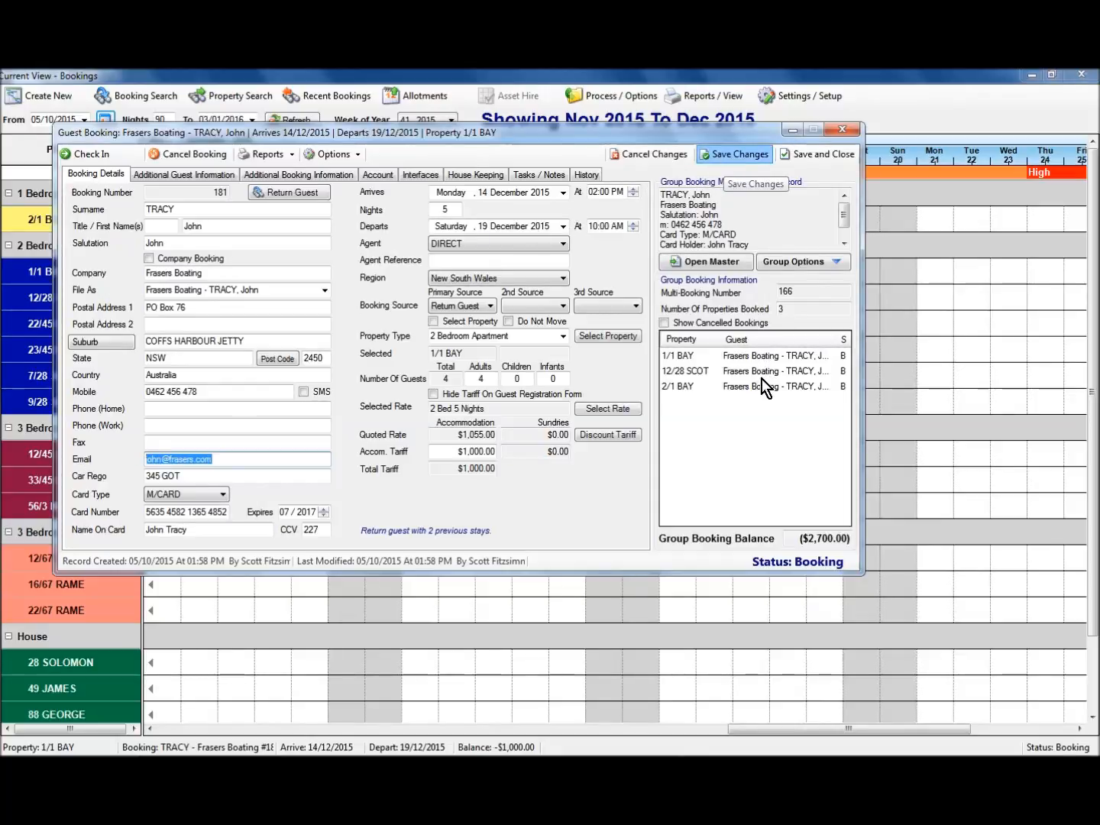
Paste the guest's e-mail into the 12/28 SCOT and 2/1 BAY bookings and save each.
left_click(673, 373)
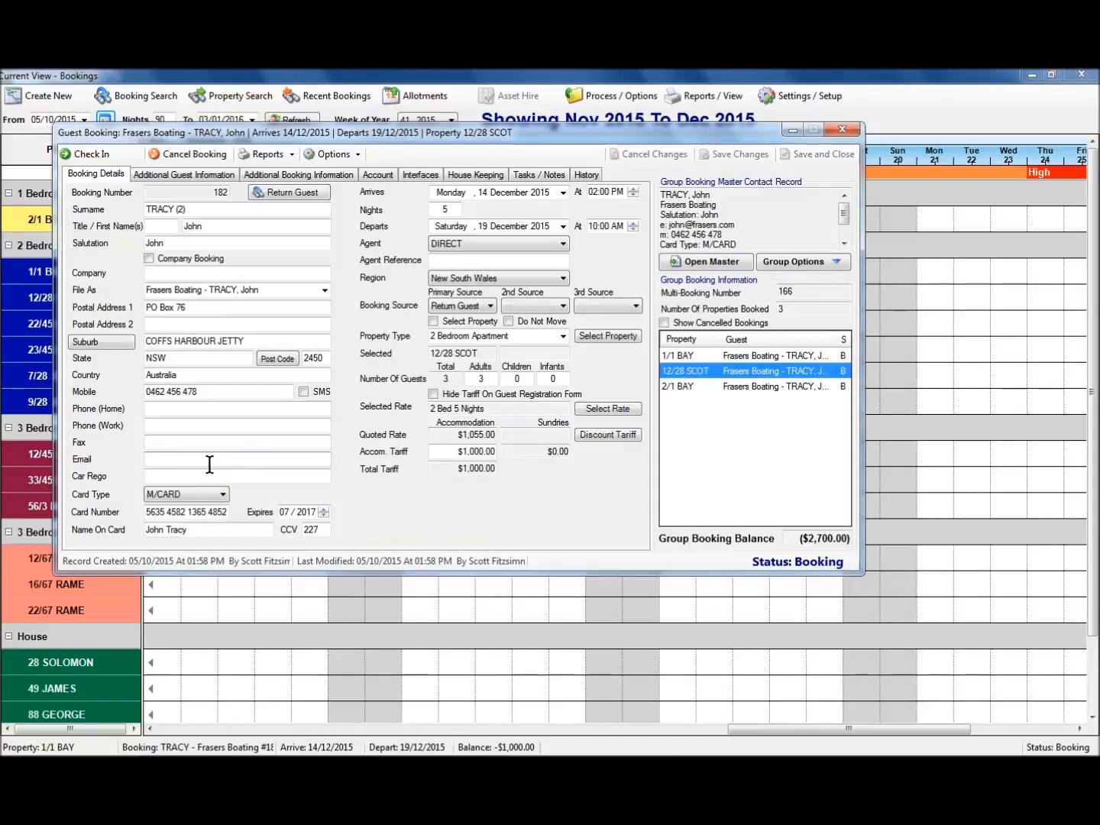
key("ctrl+v")
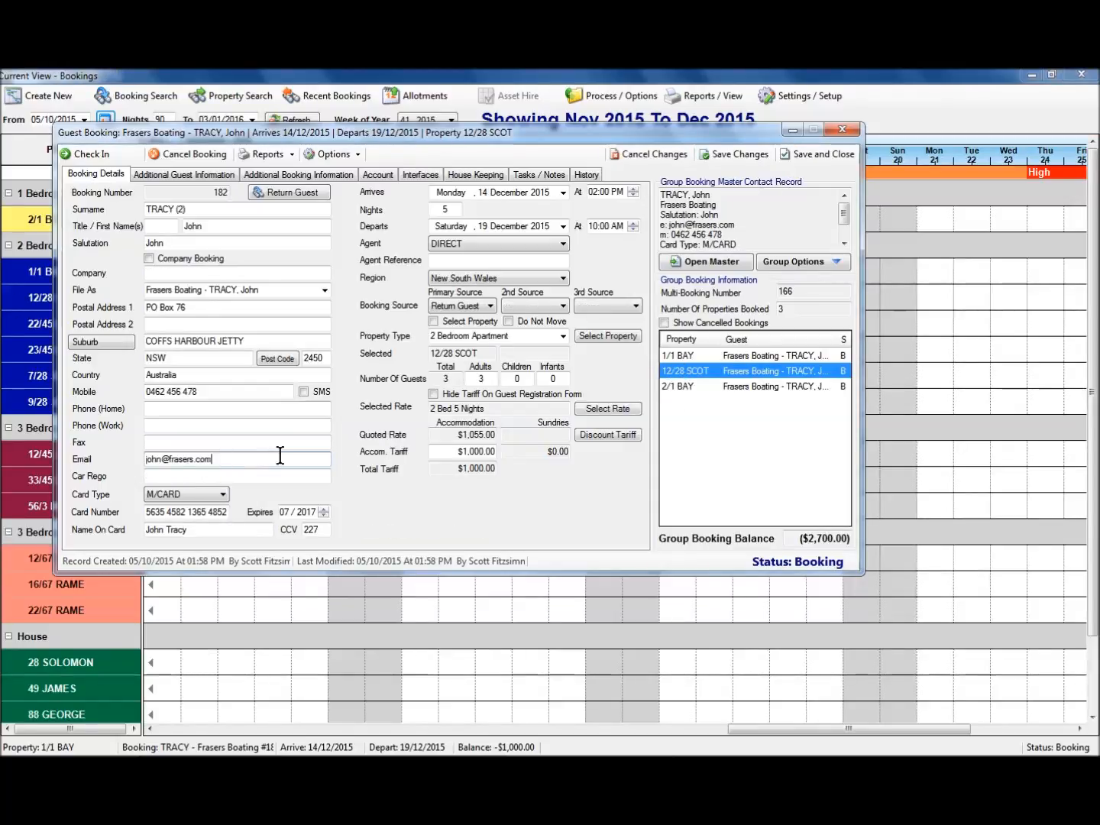
left_click(731, 156)
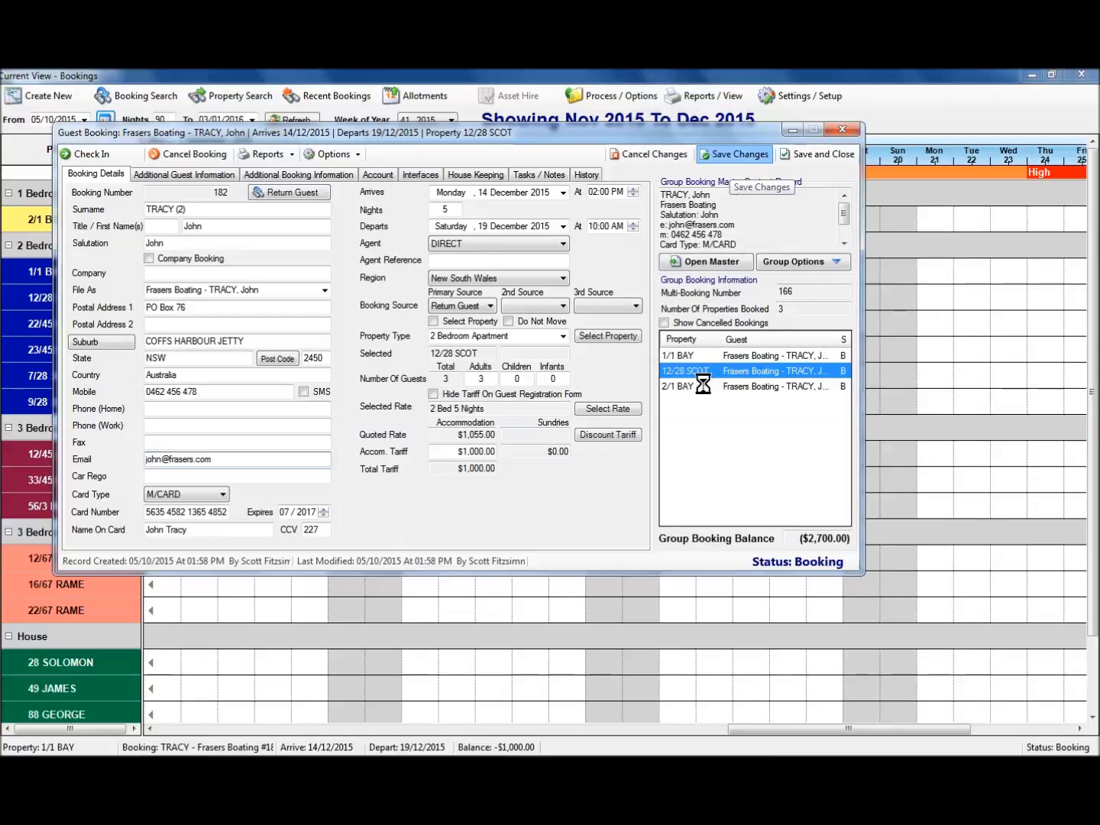
left_click(679, 386)
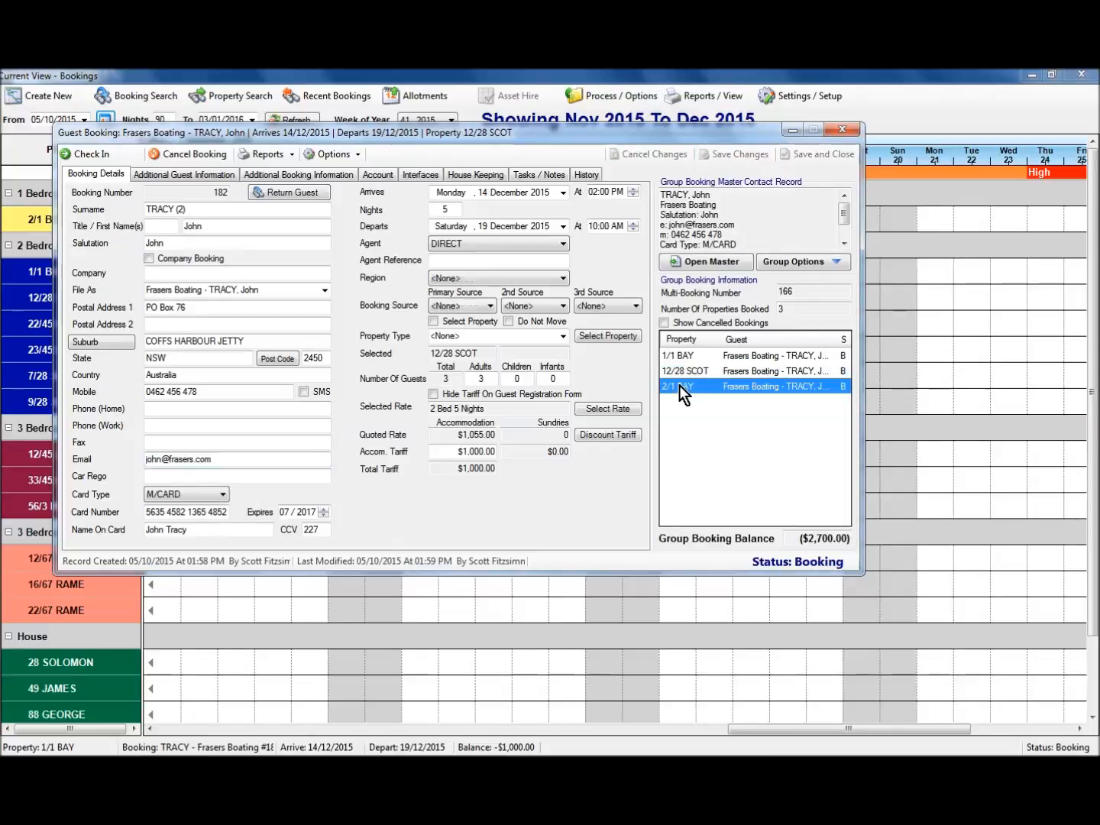
left_click(222, 457)
key("ctrl+v")
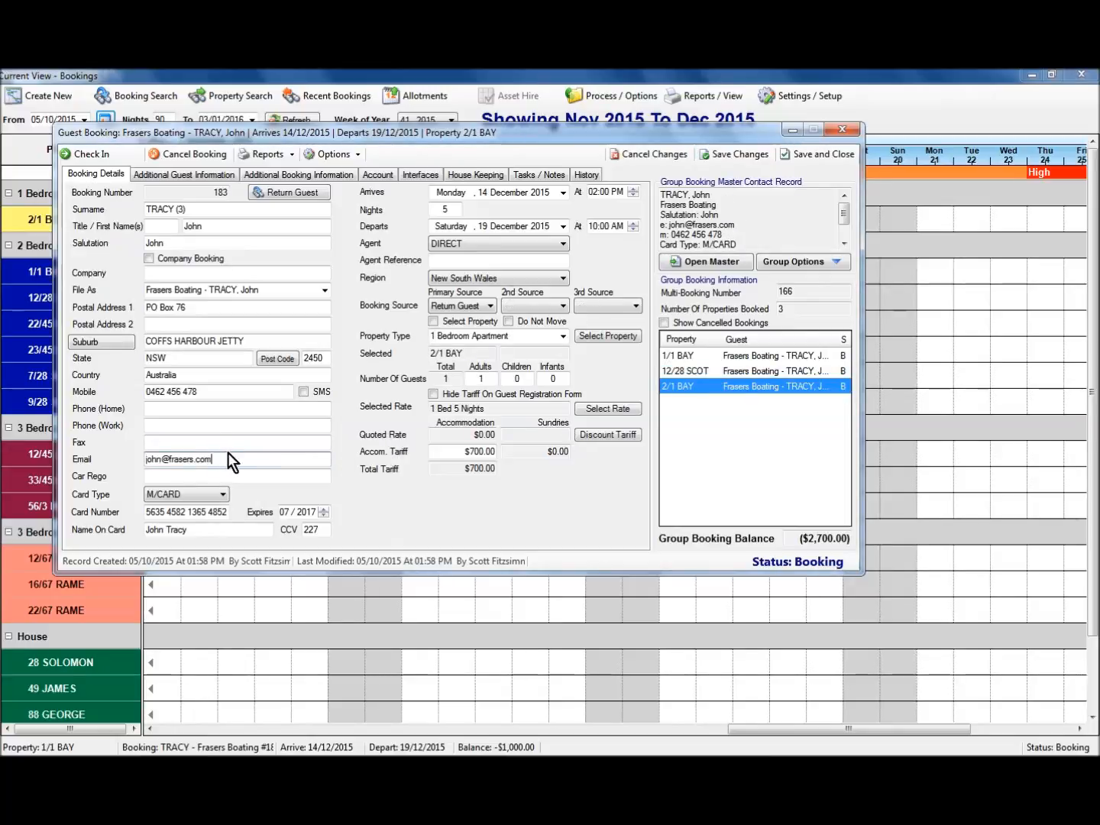
left_click(732, 154)
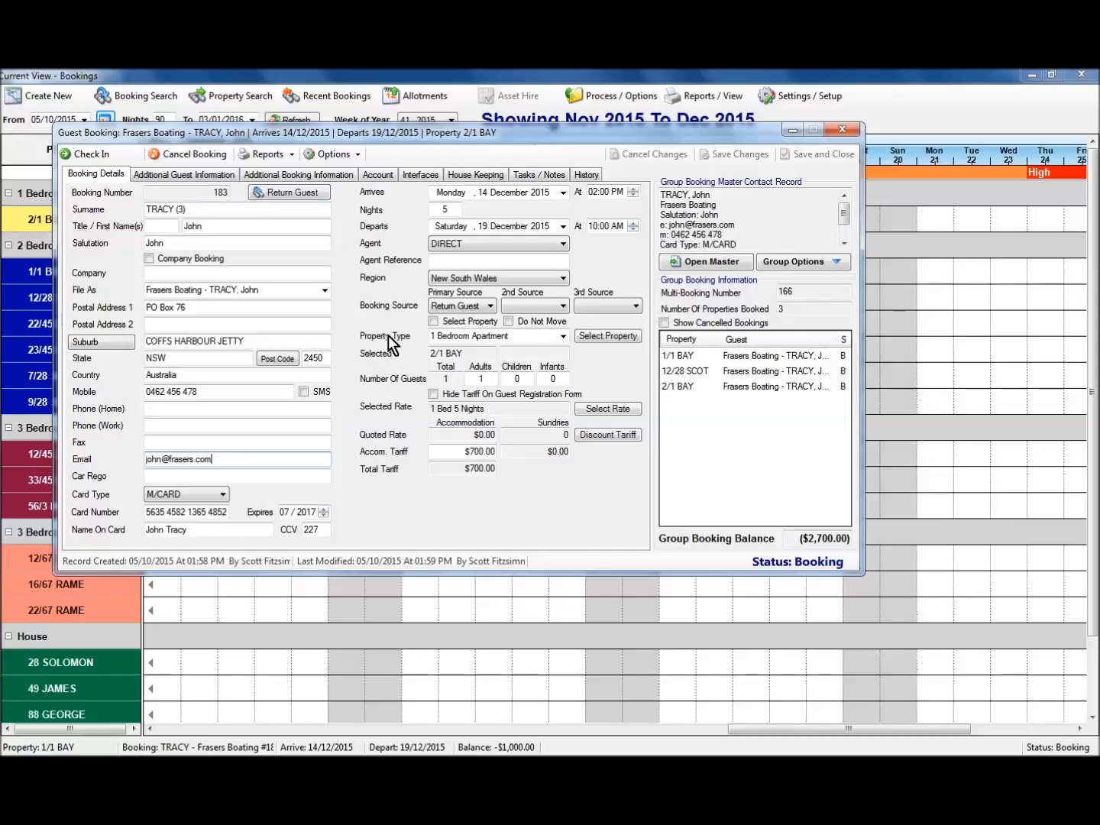
Review the three group bookings and check the Group Options menu without choosing an action.
left_click(725, 357)
left_click(725, 373)
left_click(730, 388)
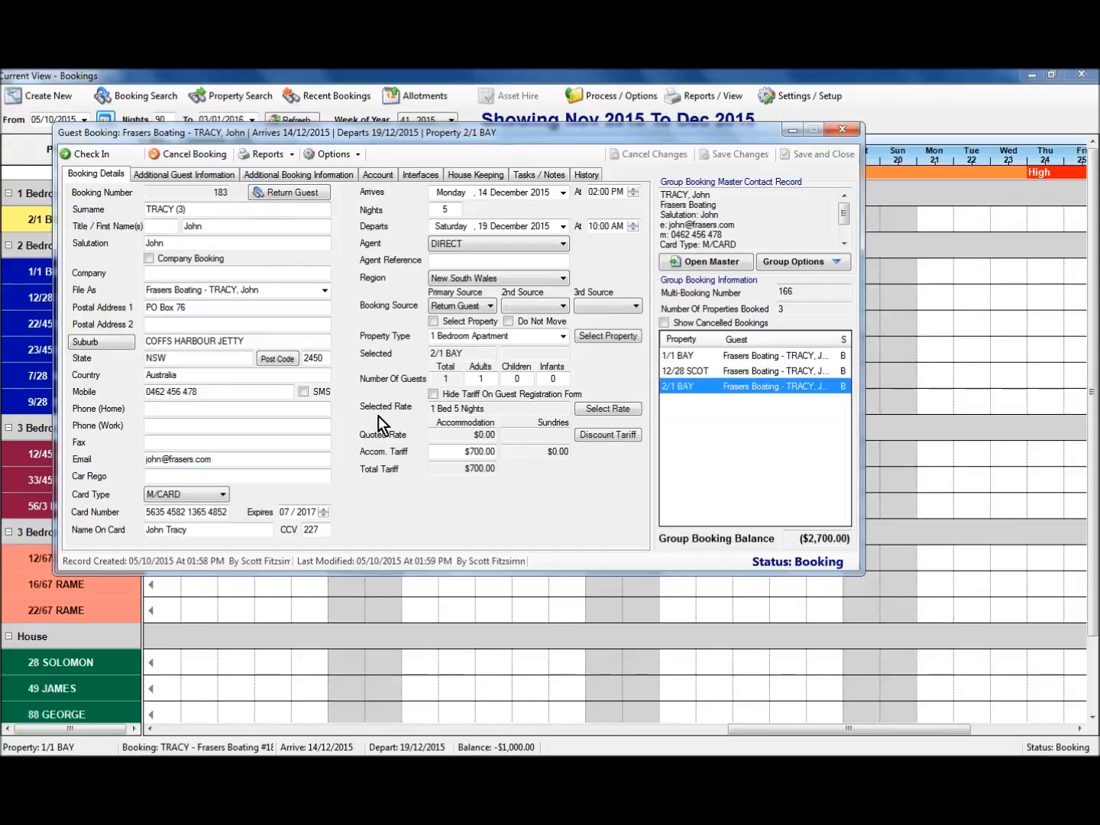
left_click(795, 263)
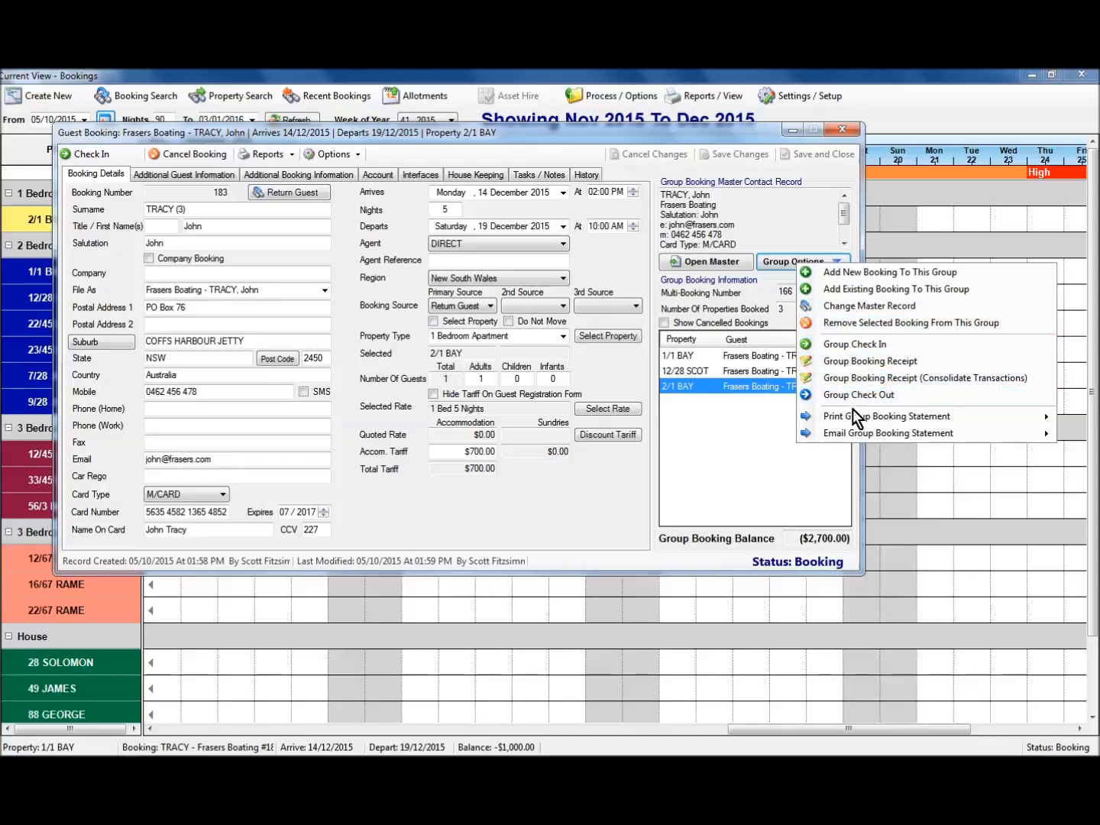
mouse_move(853, 434)
left_click(616, 497)
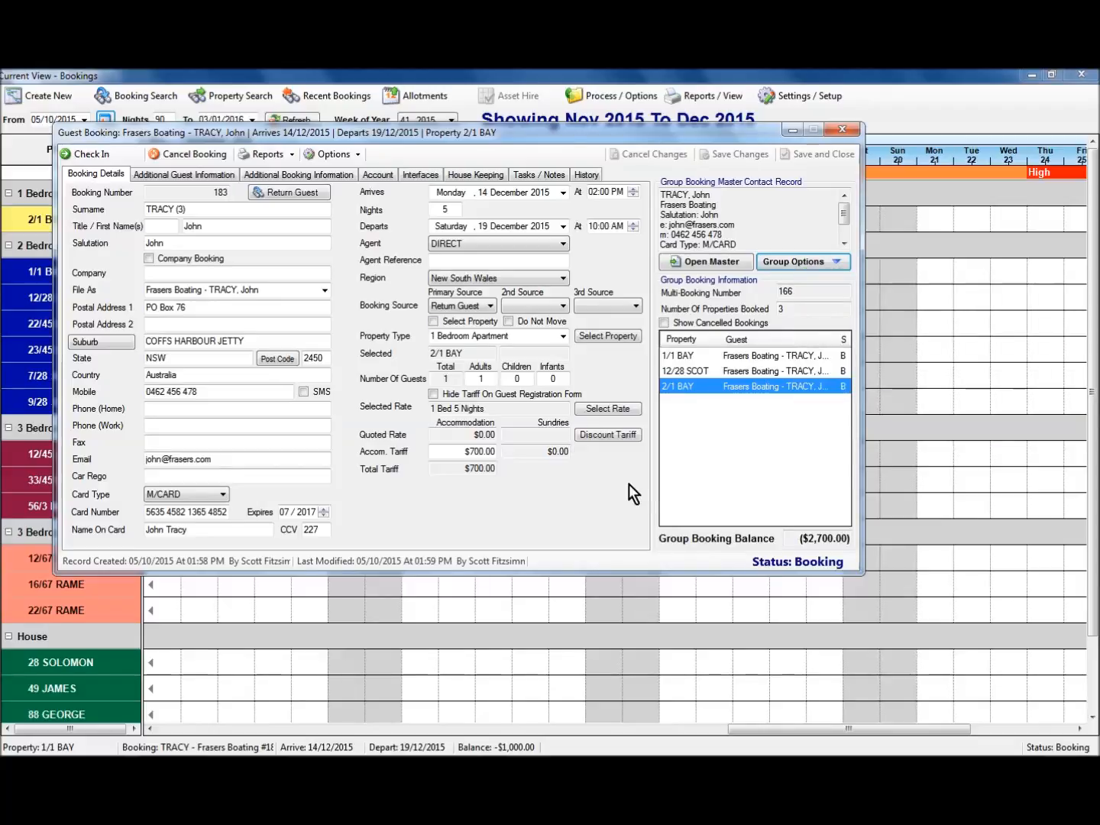